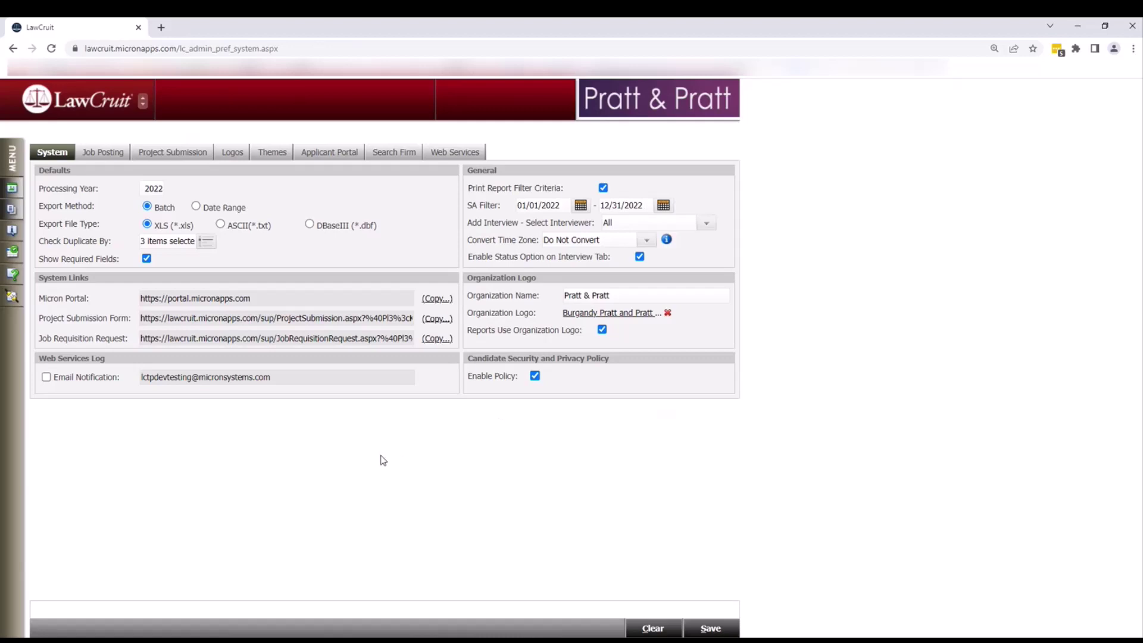
- Go to Administration > Preferences > Summer Associate for the Denver office from the main menu
{"action": "left_click", "coordinate": [11, 157]}
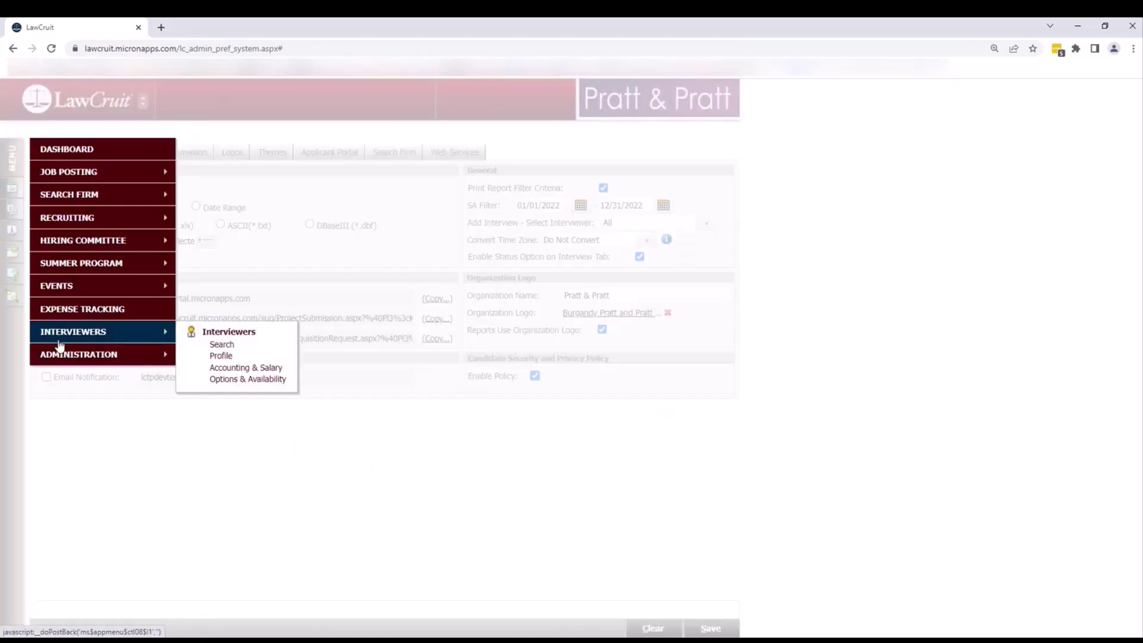
{"action": "mouse_move", "coordinate": [61, 359]}
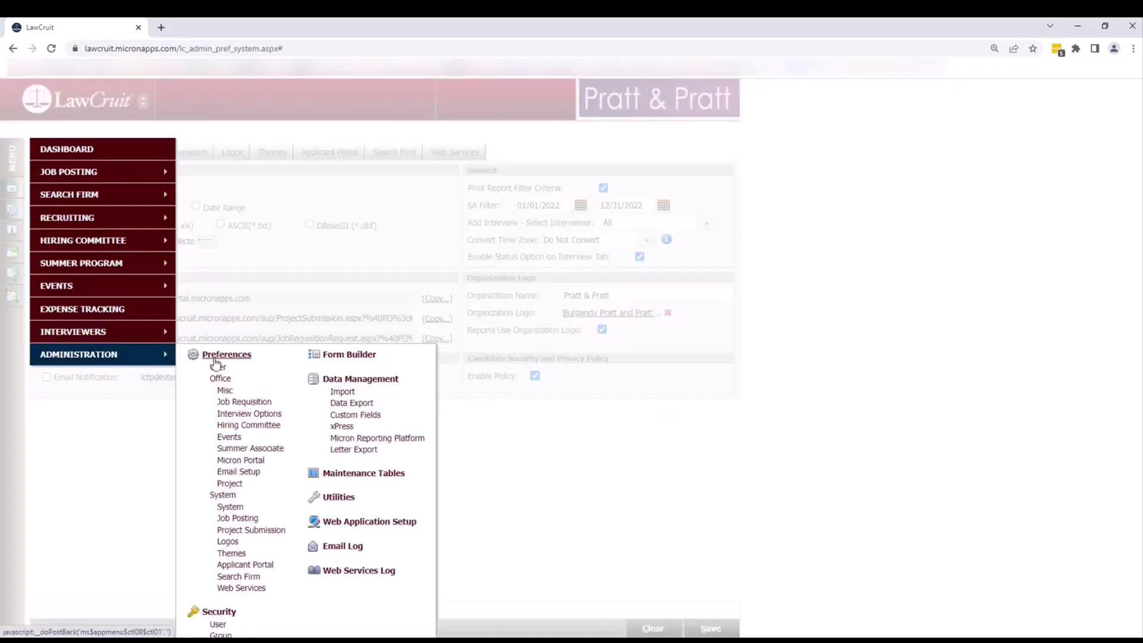
{"action": "left_click", "coordinate": [244, 453]}
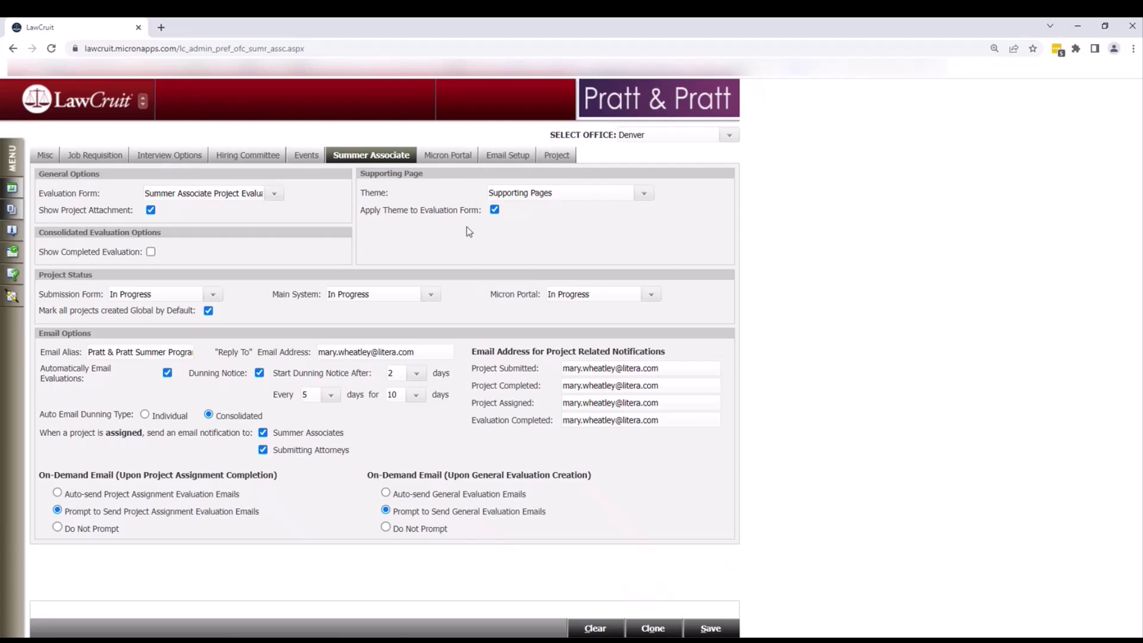
{"action": "left_click", "coordinate": [643, 196]}
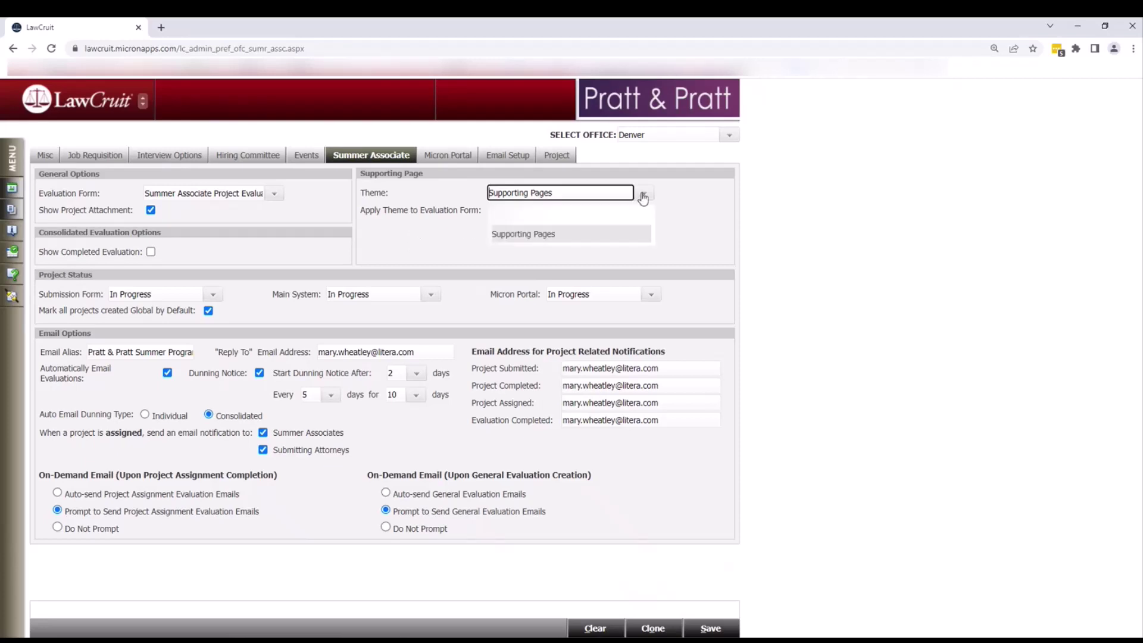
{"action": "left_click", "coordinate": [555, 236]}
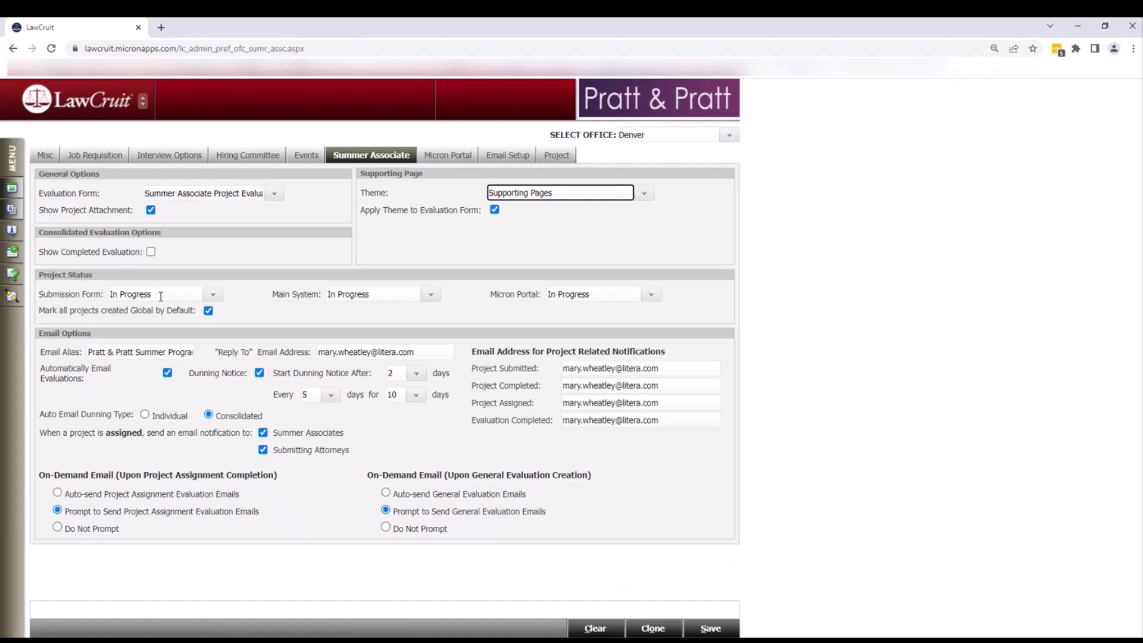
{"action": "left_click", "coordinate": [213, 296]}
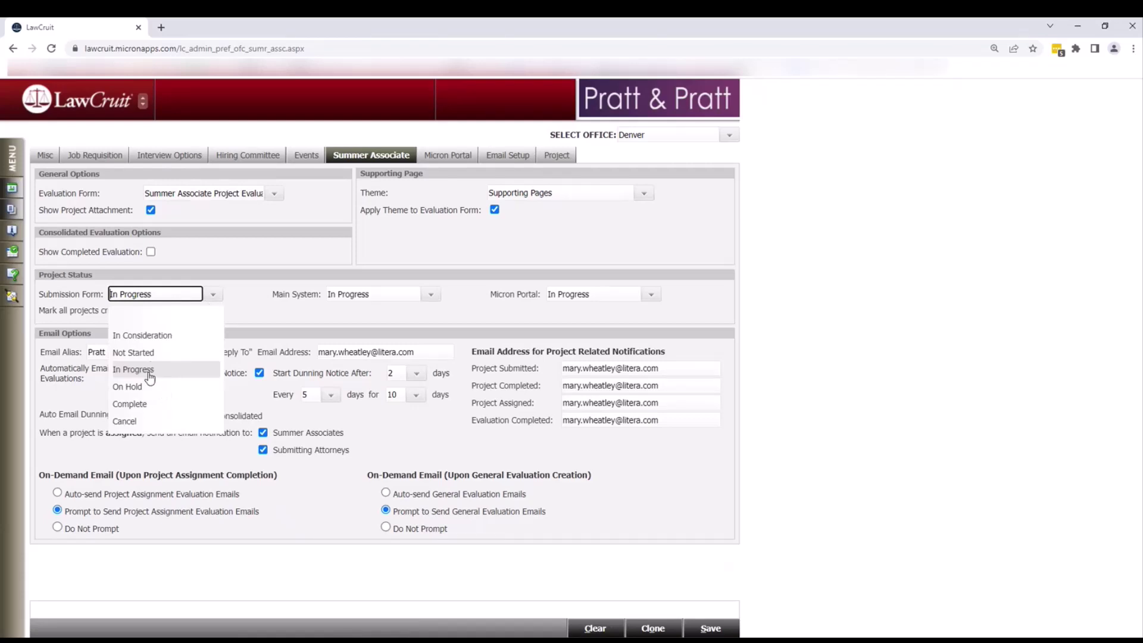
{"action": "left_click", "coordinate": [247, 302]}
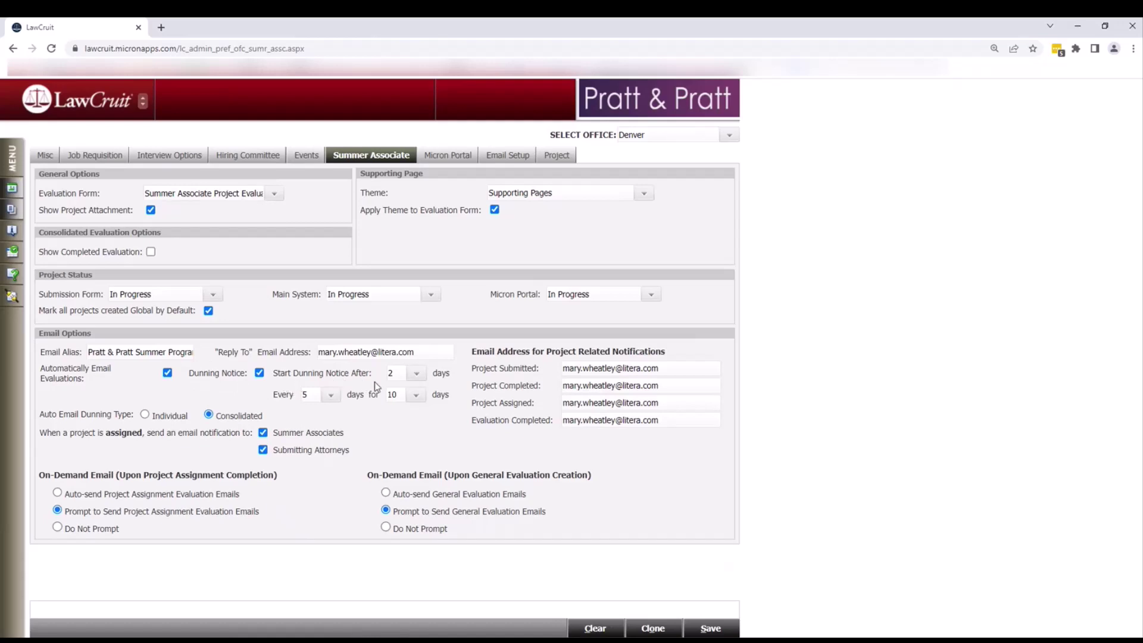
- Review the dunning notice start choices and leave the value at 2
{"action": "left_click", "coordinate": [417, 375]}
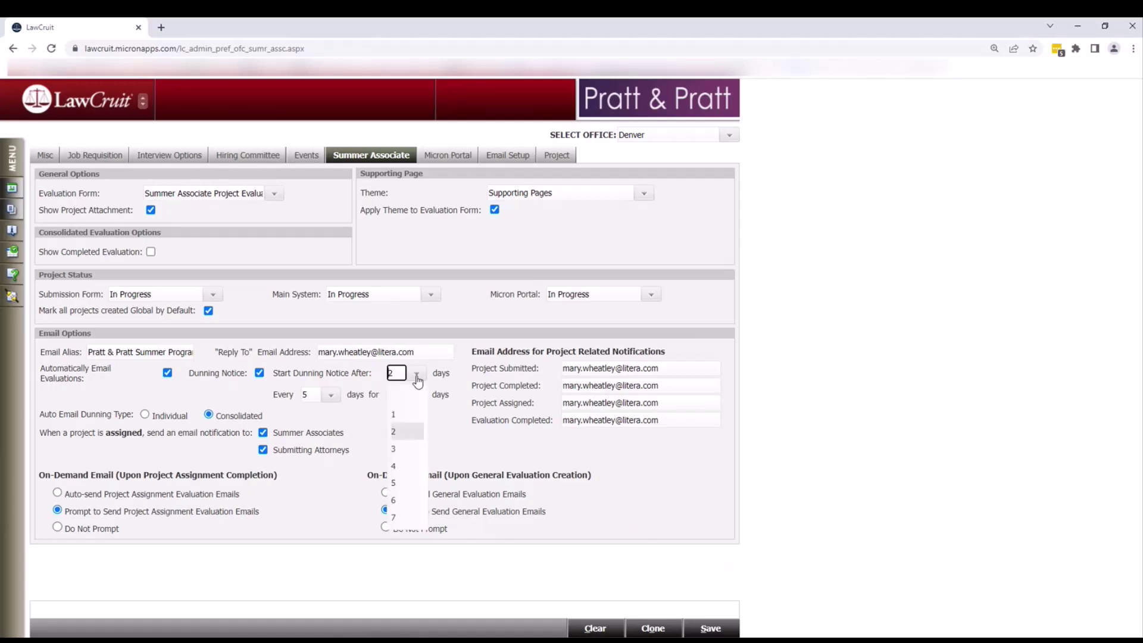
{"action": "left_click", "coordinate": [443, 432]}
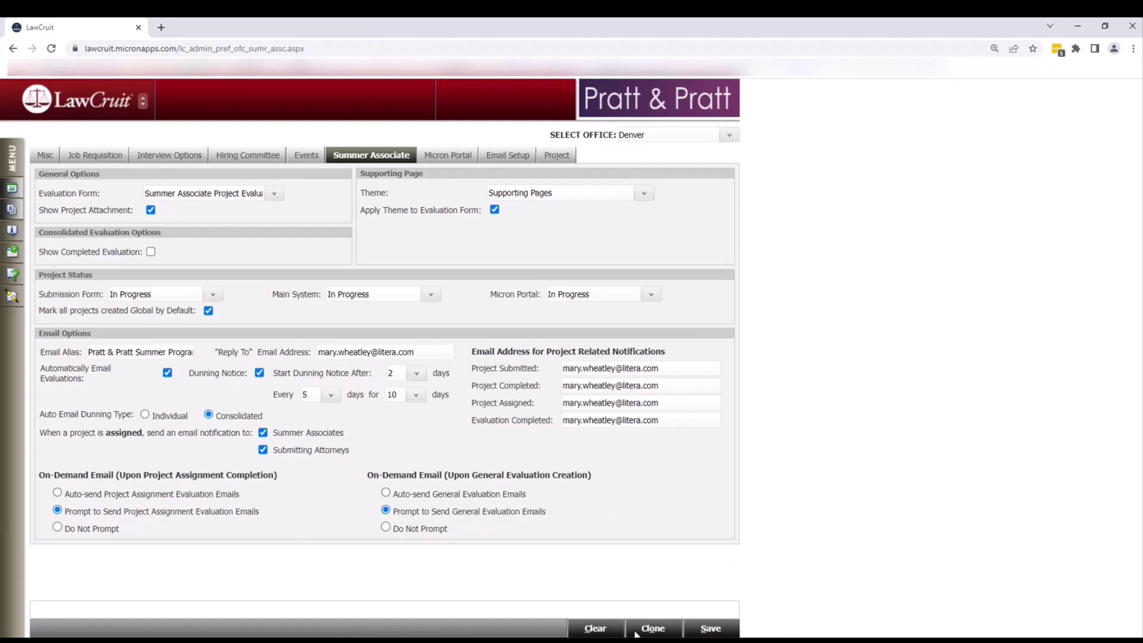
- Clone Denver's Summer Associate preferences to the six offices selected in the To list
{"action": "left_click", "coordinate": [636, 634]}
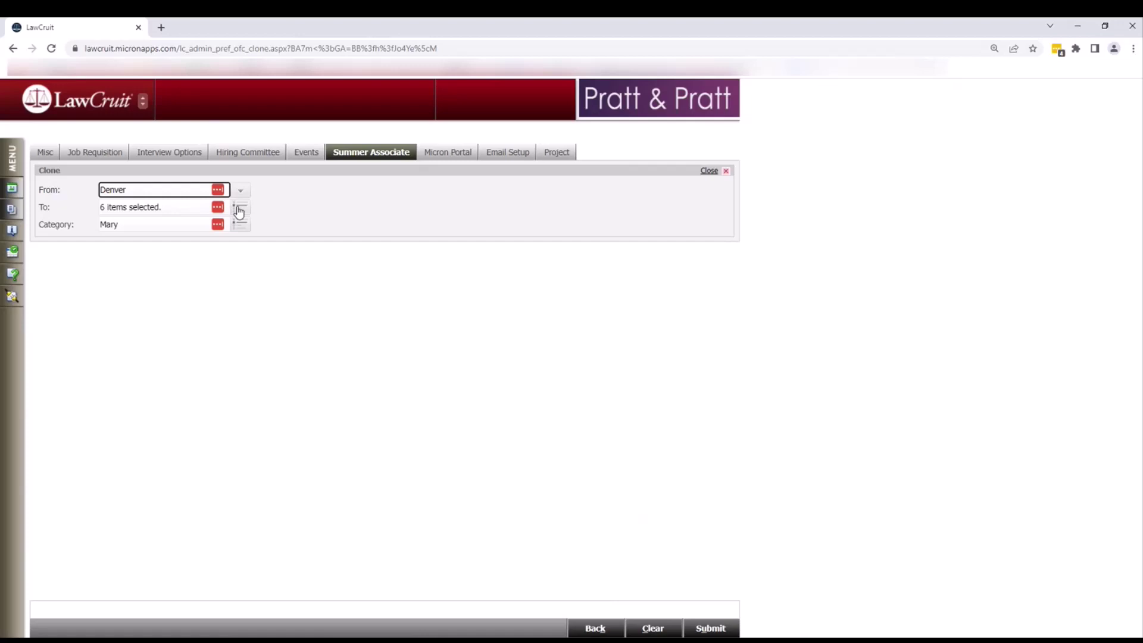
{"action": "left_click", "coordinate": [709, 629]}
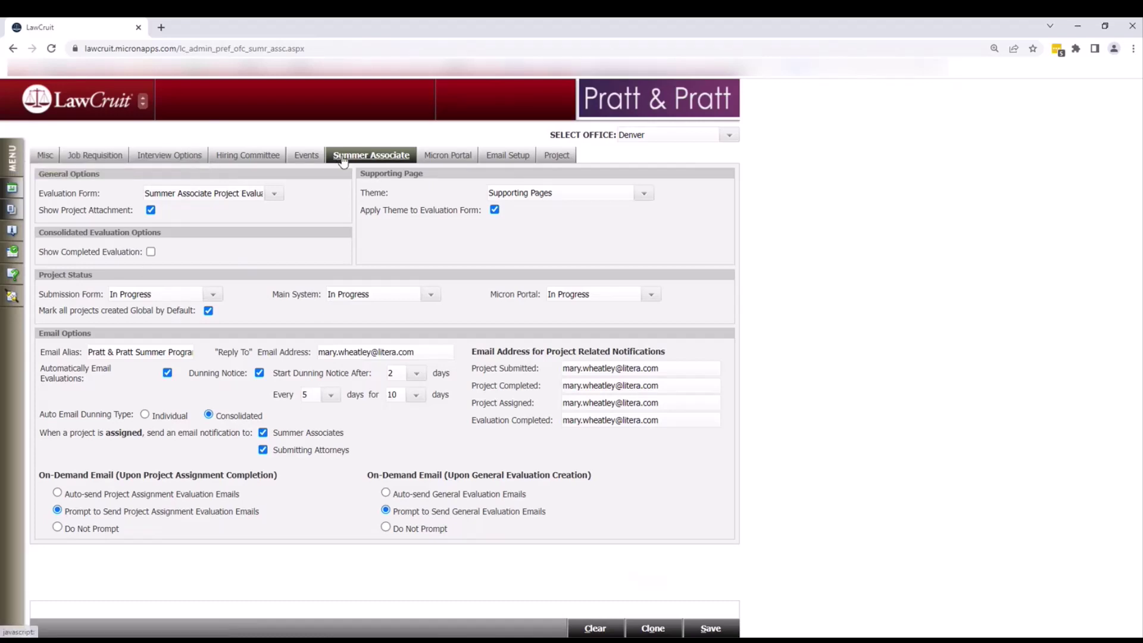
- Open Denver's Email Setup and scroll through the Type dropdown's email types
{"action": "left_click", "coordinate": [499, 157]}
{"action": "left_click", "coordinate": [426, 185]}
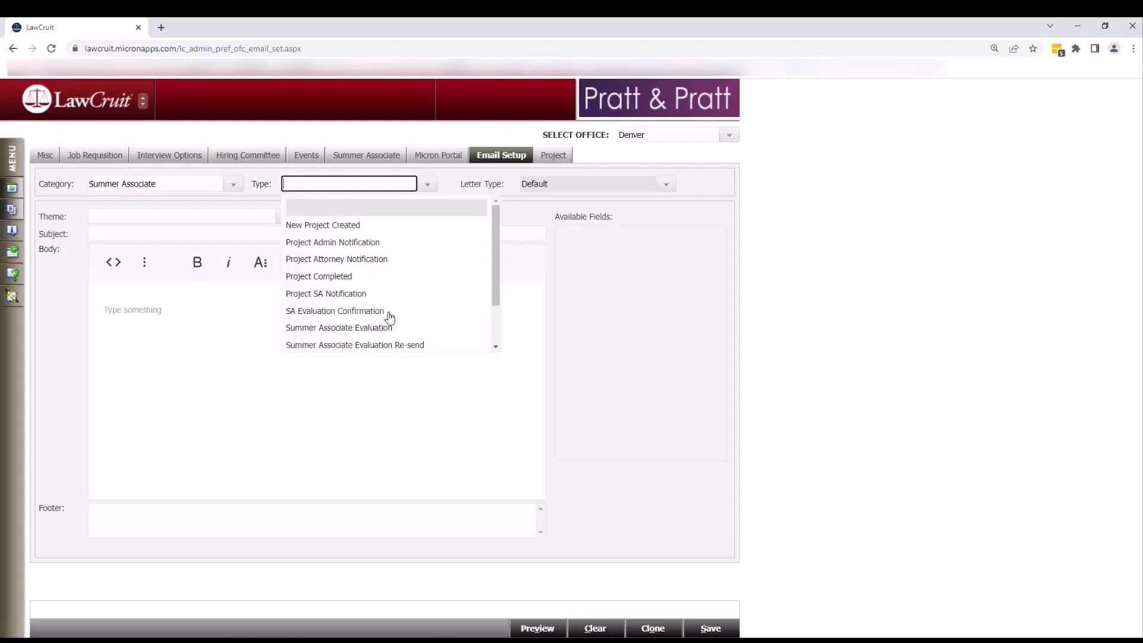
{"action": "scroll", "coordinate": [405, 318], "scroll_direction": "down", "scroll_amount": 2}
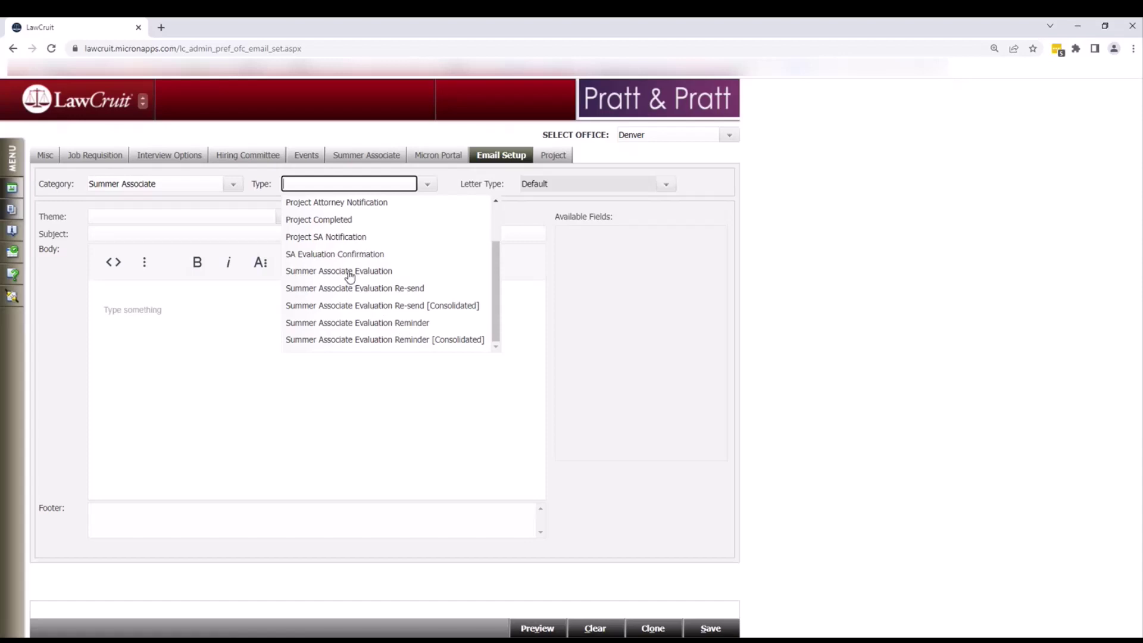
- Load the Summer Associate Evaluation email type and apply the Email theme to it
{"action": "left_click", "coordinate": [350, 272]}
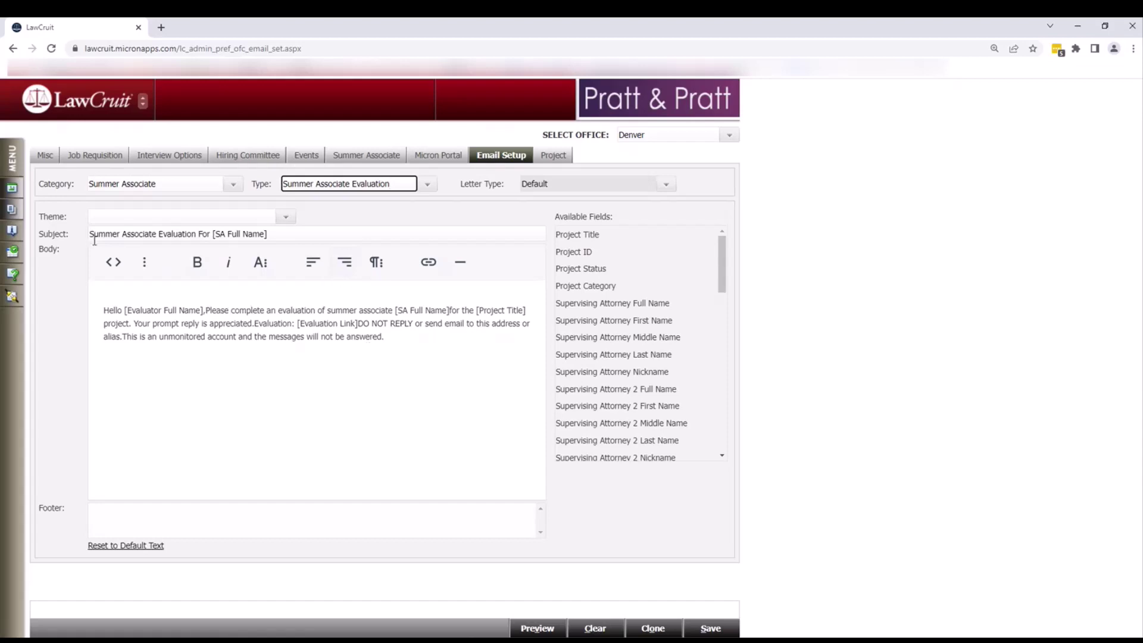
{"action": "left_click", "coordinate": [285, 217]}
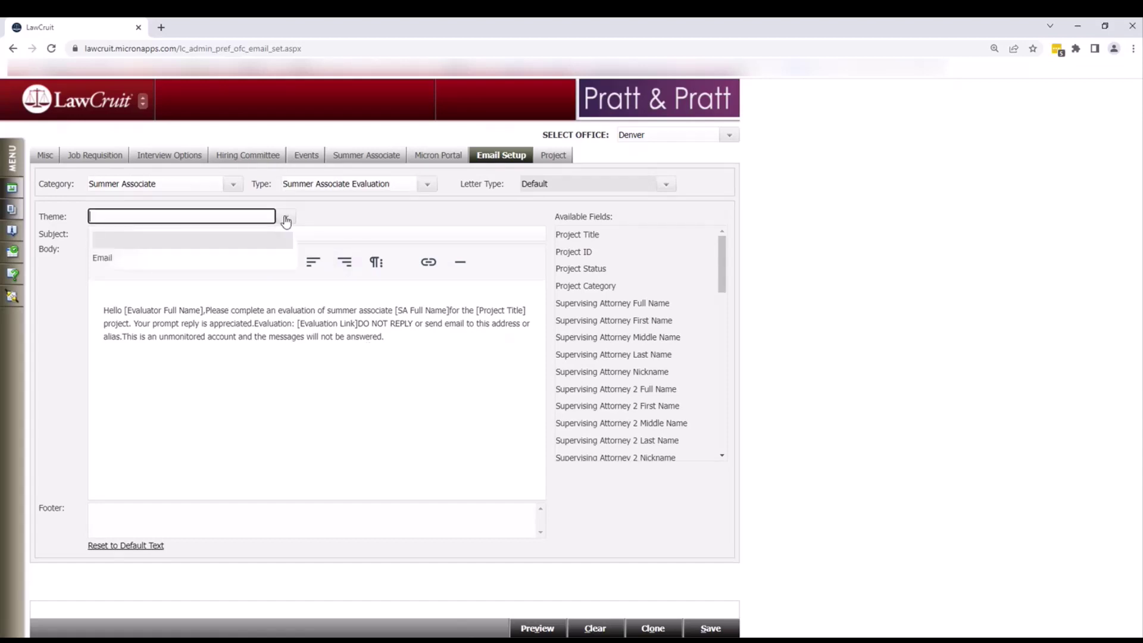
{"action": "left_click", "coordinate": [110, 267]}
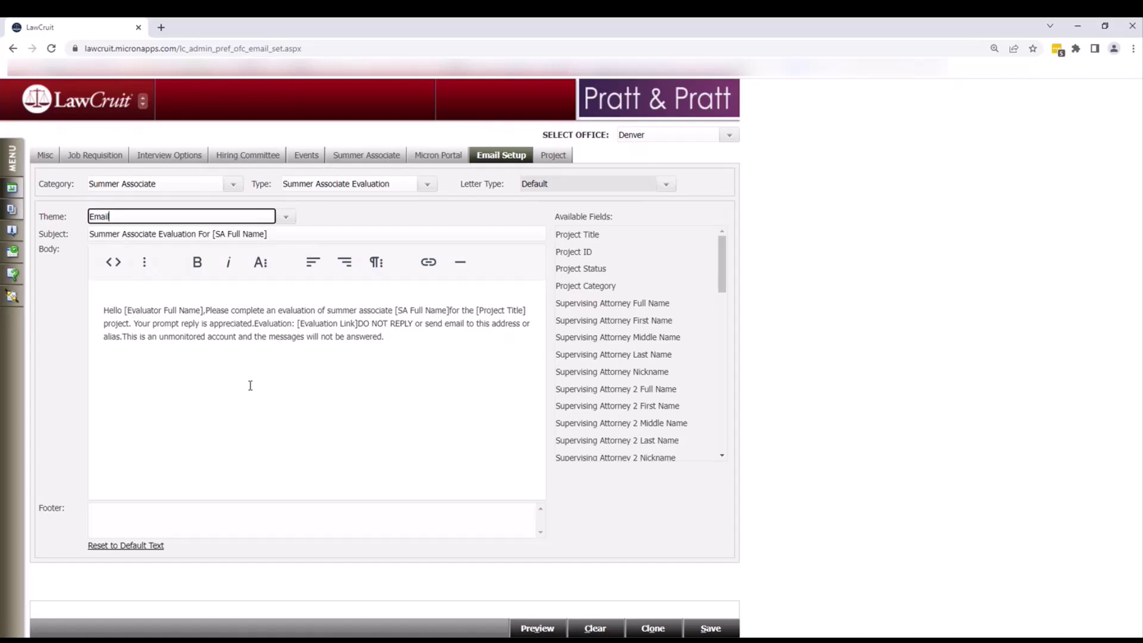
{"action": "left_click", "coordinate": [206, 309]}
- Put the greeting, request sentence, reply sentence and evaluation link on separate lines
{"action": "key", "text": "Return"}
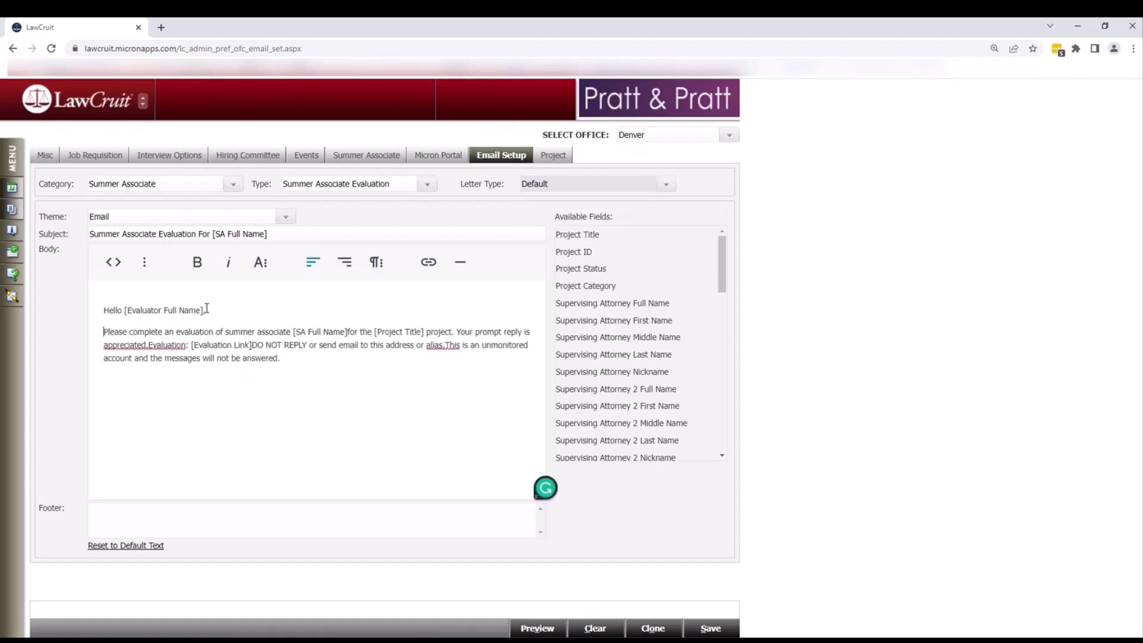
{"action": "left_click", "coordinate": [456, 331]}
{"action": "key", "text": "Return"}
{"action": "left_click", "coordinate": [326, 353]}
{"action": "key", "text": "Return"}
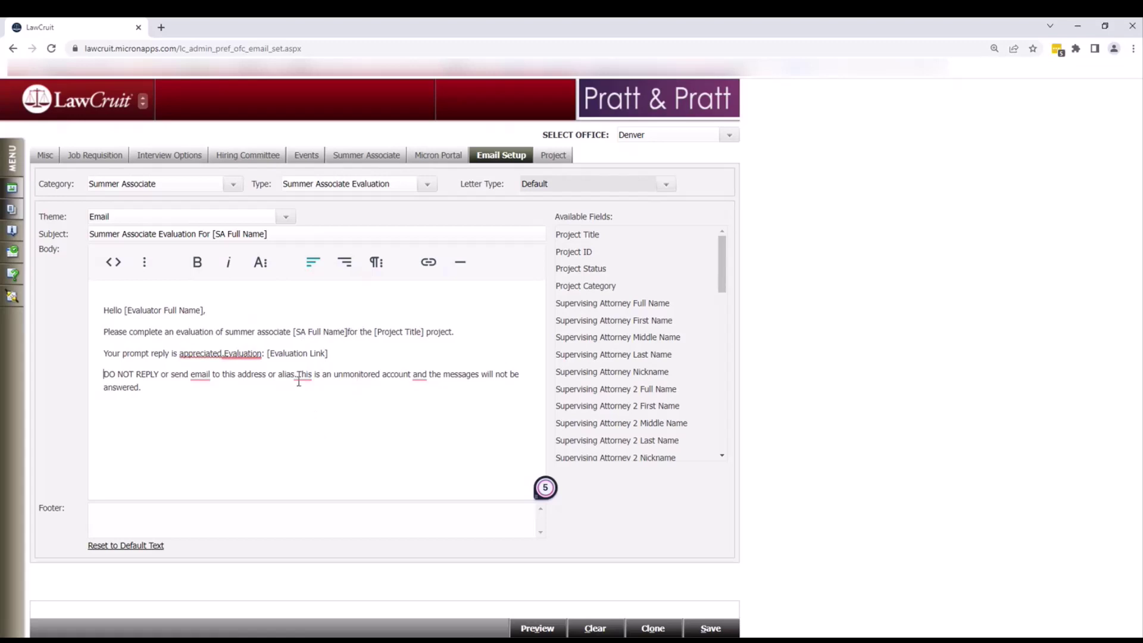
- Split out the DO NOT REPLY notice and unmonitored-account sentence, ending with an empty line
{"action": "mouse_move", "coordinate": [298, 374]}
{"action": "key", "text": "Return"}
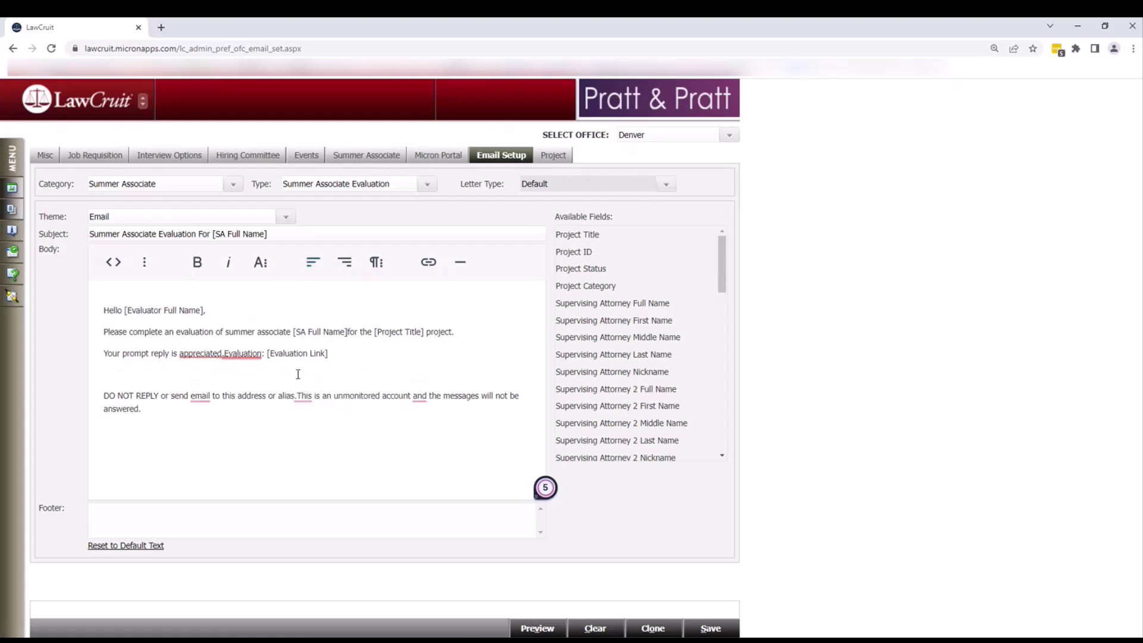
{"action": "left_click", "coordinate": [297, 397]}
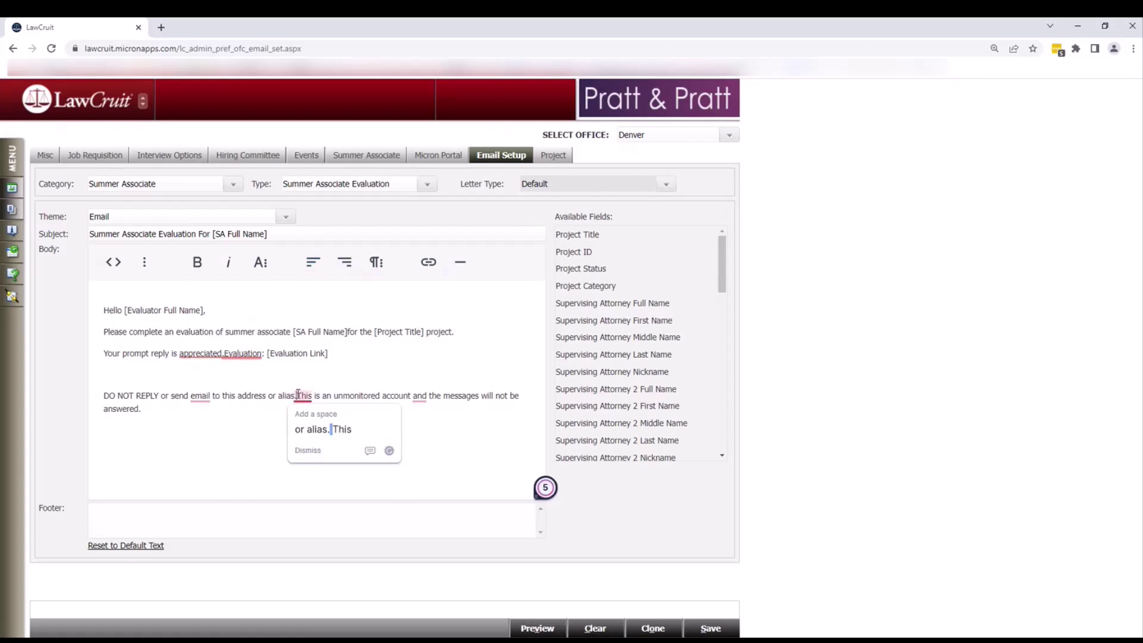
{"action": "key", "text": "Return"}
{"action": "left_click", "coordinate": [235, 465]}
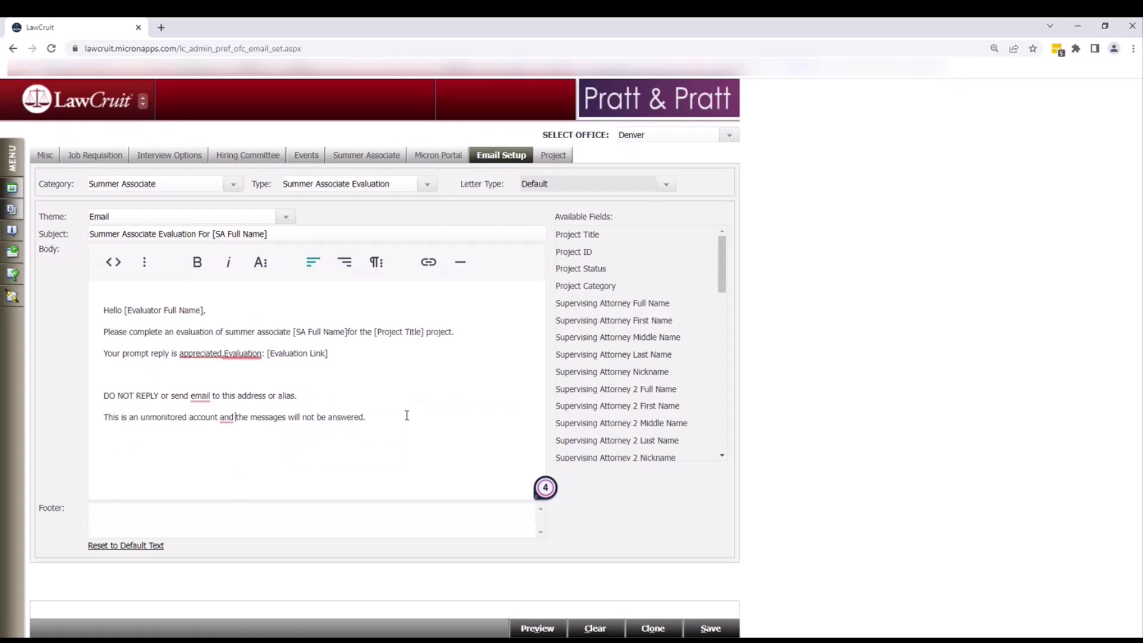
{"action": "left_click", "coordinate": [370, 419]}
{"action": "key", "text": "Return"}
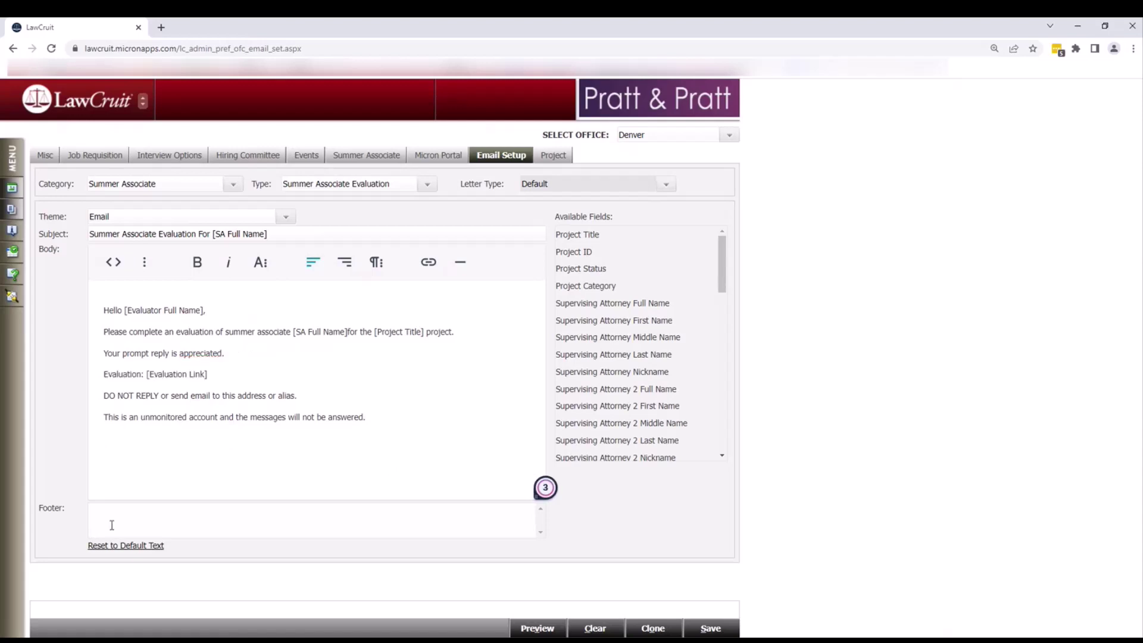
{"action": "left_click", "coordinate": [113, 512]}
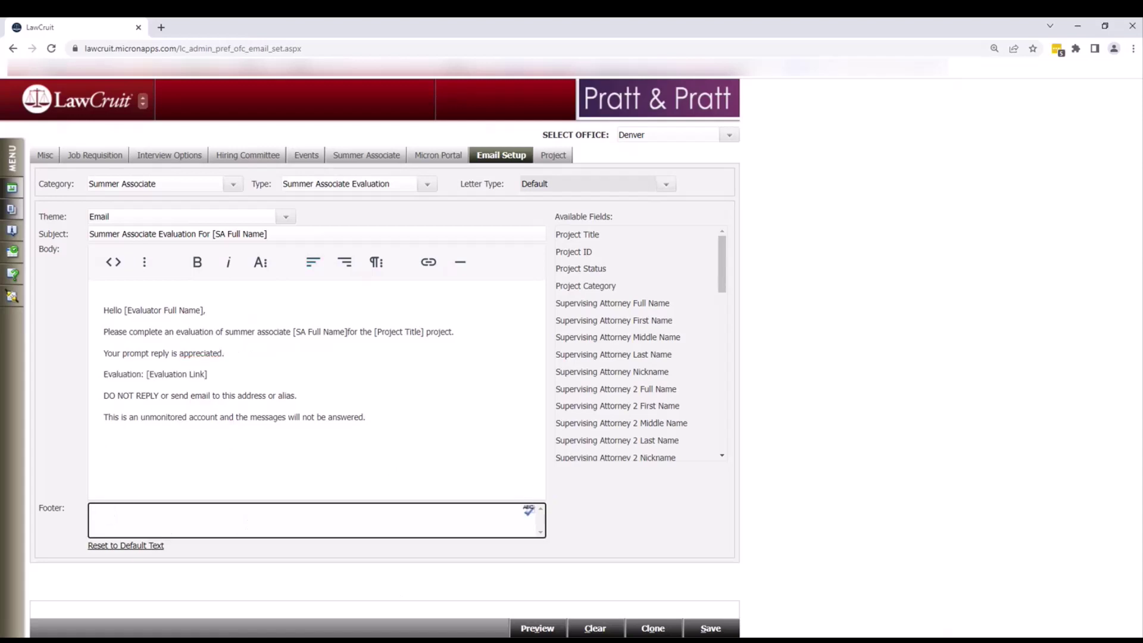
- Save the edited email template and set the email clone Type to Summer Associate
{"action": "left_click", "coordinate": [692, 630]}
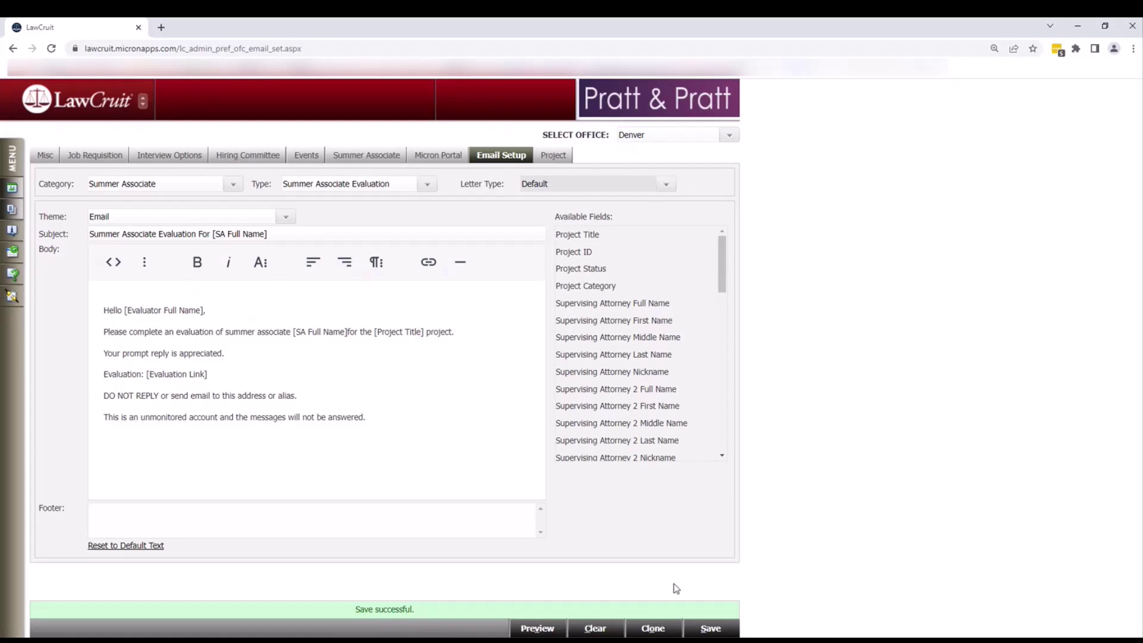
{"action": "left_click", "coordinate": [659, 631]}
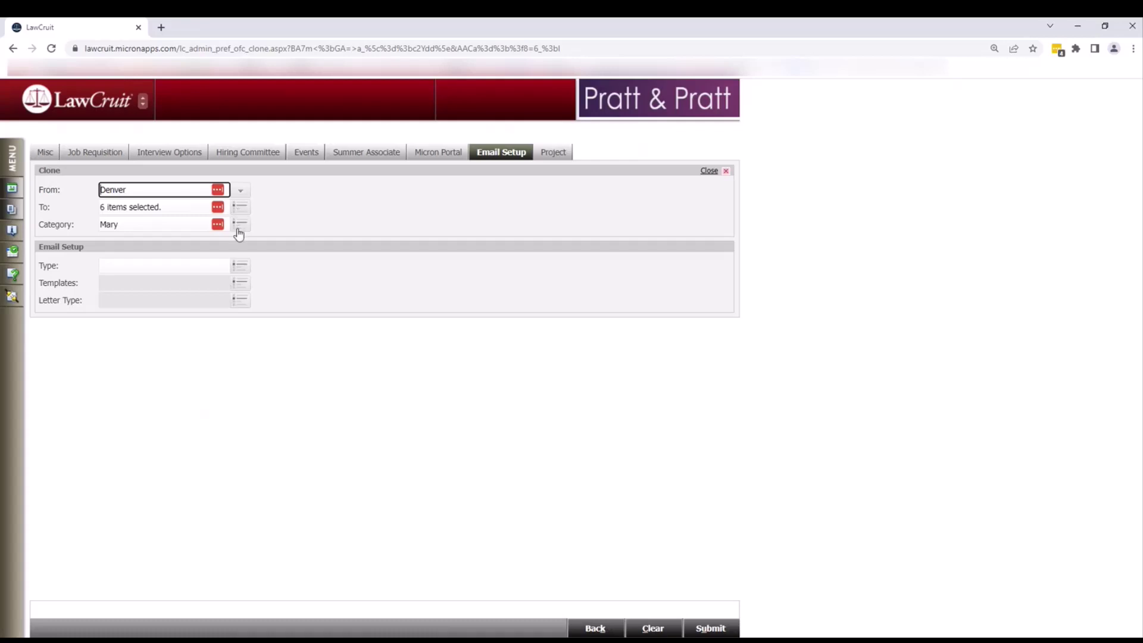
{"action": "left_click", "coordinate": [240, 271]}
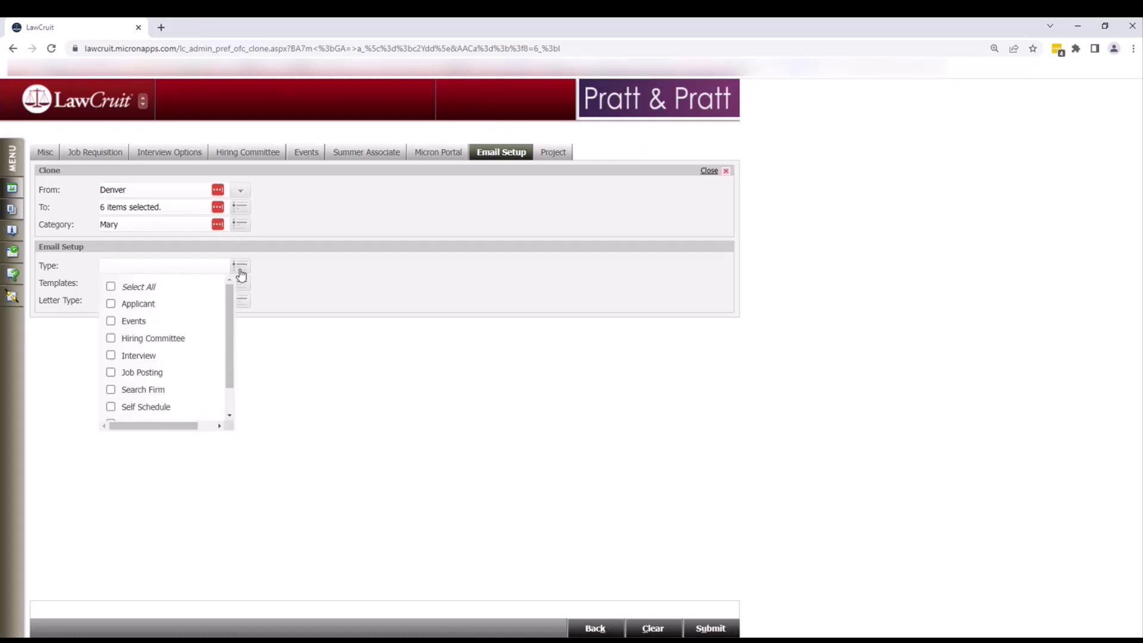
{"action": "scroll", "coordinate": [187, 368], "scroll_direction": "down", "scroll_amount": 2}
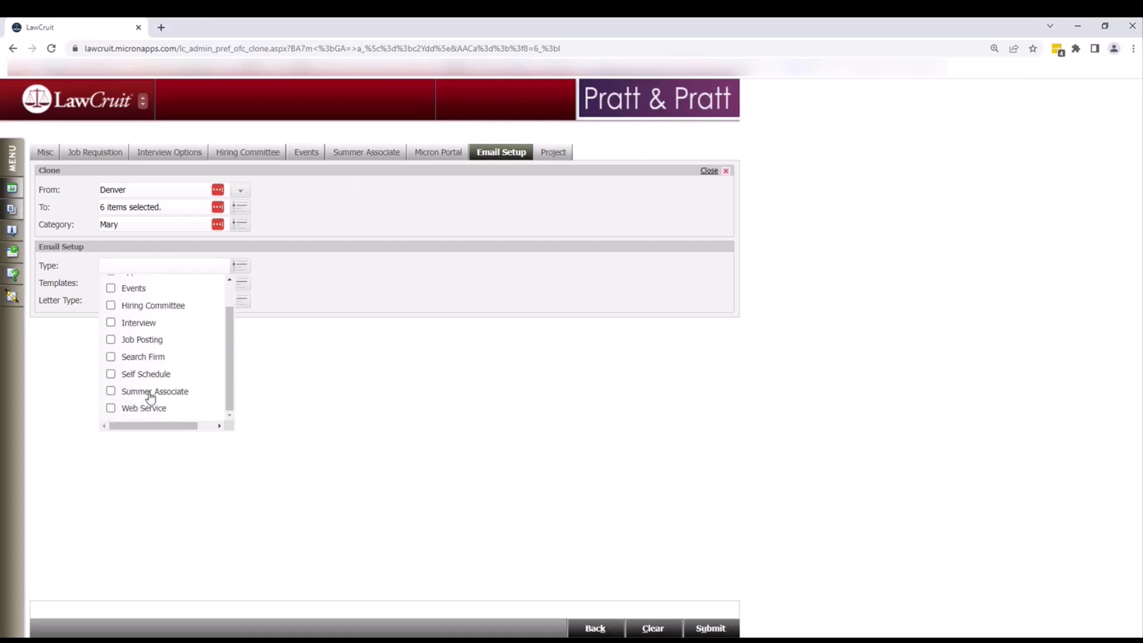
{"action": "left_click", "coordinate": [111, 391]}
{"action": "left_click", "coordinate": [240, 441]}
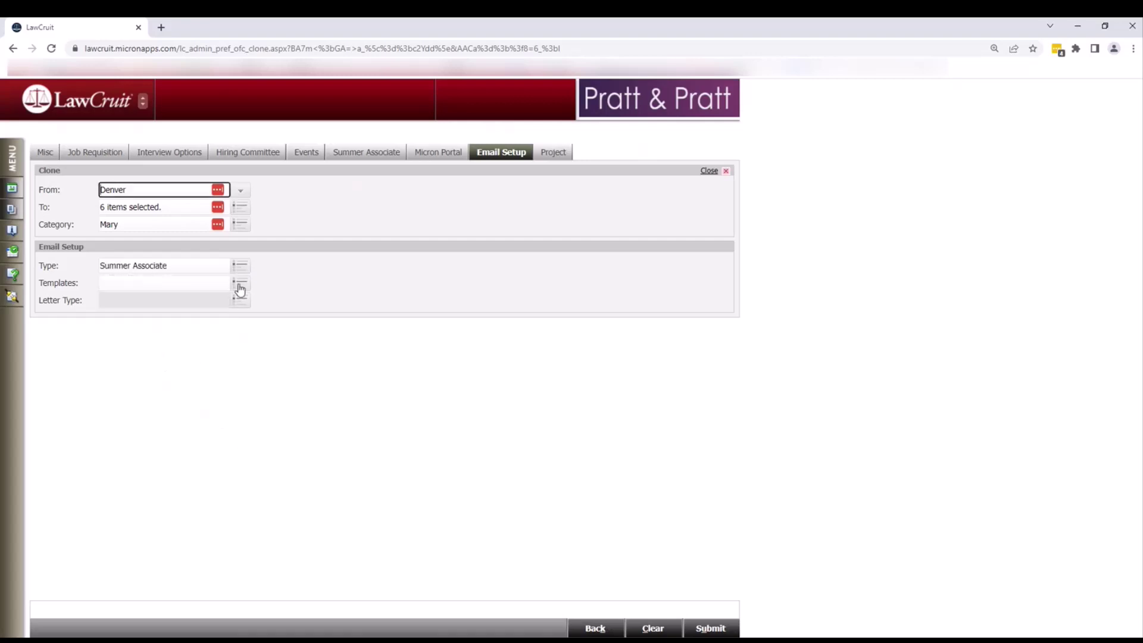
- Select the Project SA Notification template for cloning and return to the template editor
{"action": "left_click", "coordinate": [240, 284]}
{"action": "left_click", "coordinate": [110, 389]}
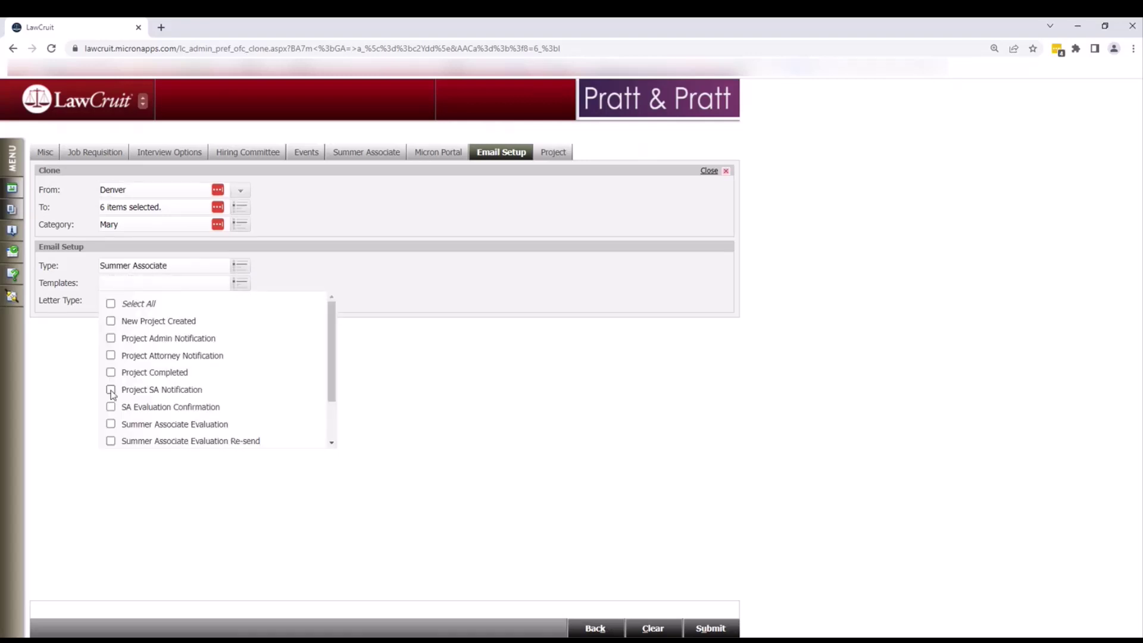
{"action": "left_click", "coordinate": [86, 449]}
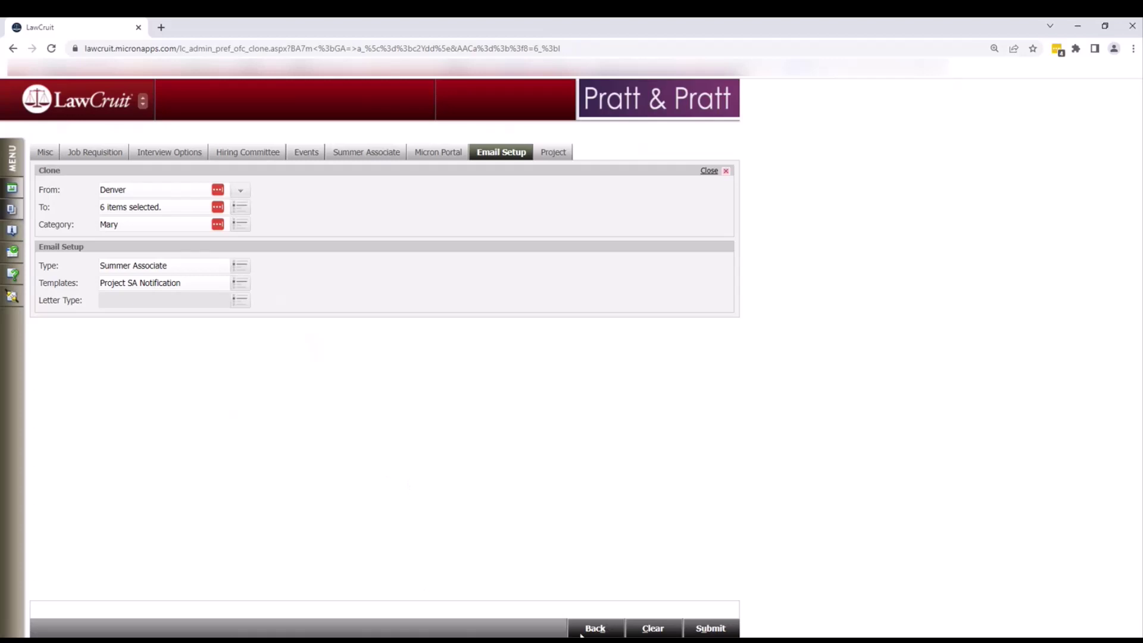
{"action": "left_click", "coordinate": [587, 629]}
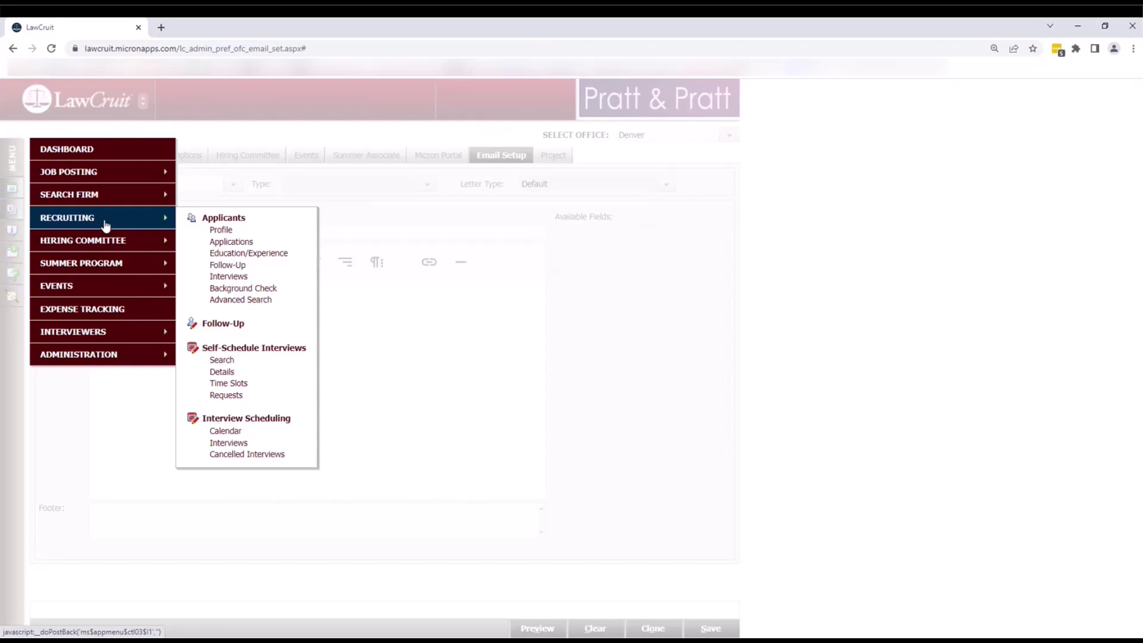
- Start a new applicant from the Applicants page and enter the applicant's last and first names
{"action": "left_click", "coordinate": [220, 219]}
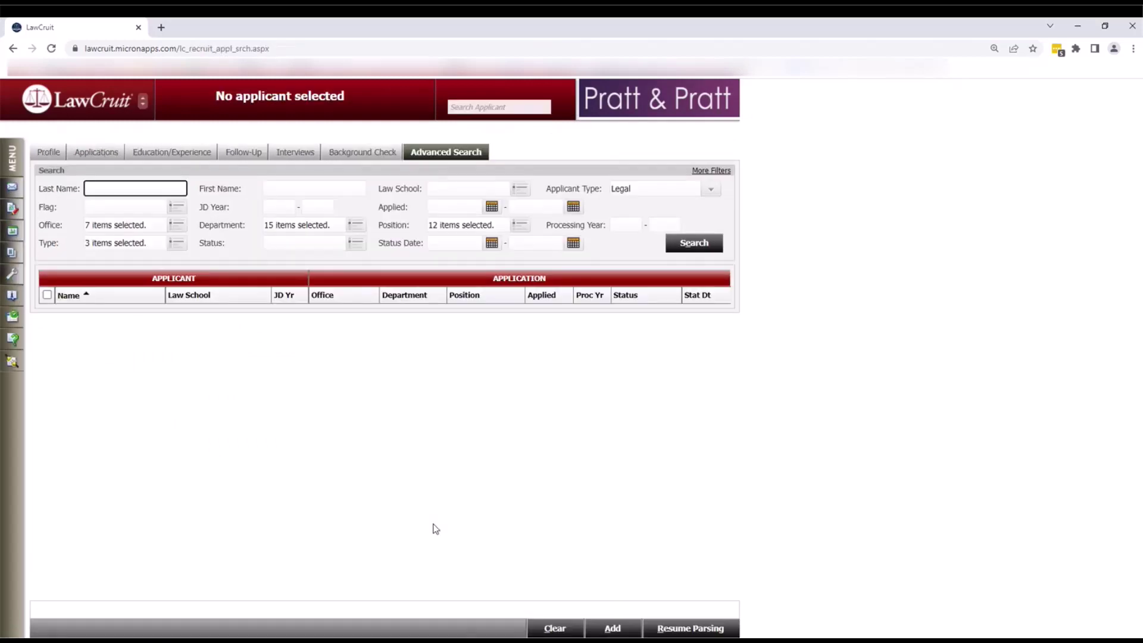
{"action": "left_click", "coordinate": [612, 629]}
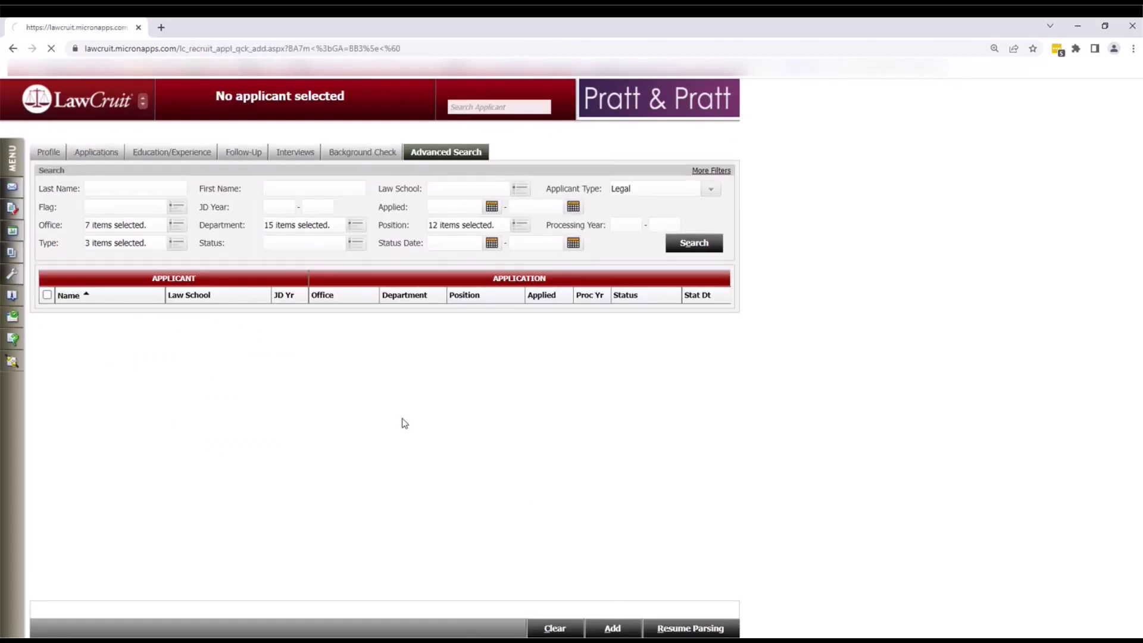
{"action": "left_click", "coordinate": [180, 203]}
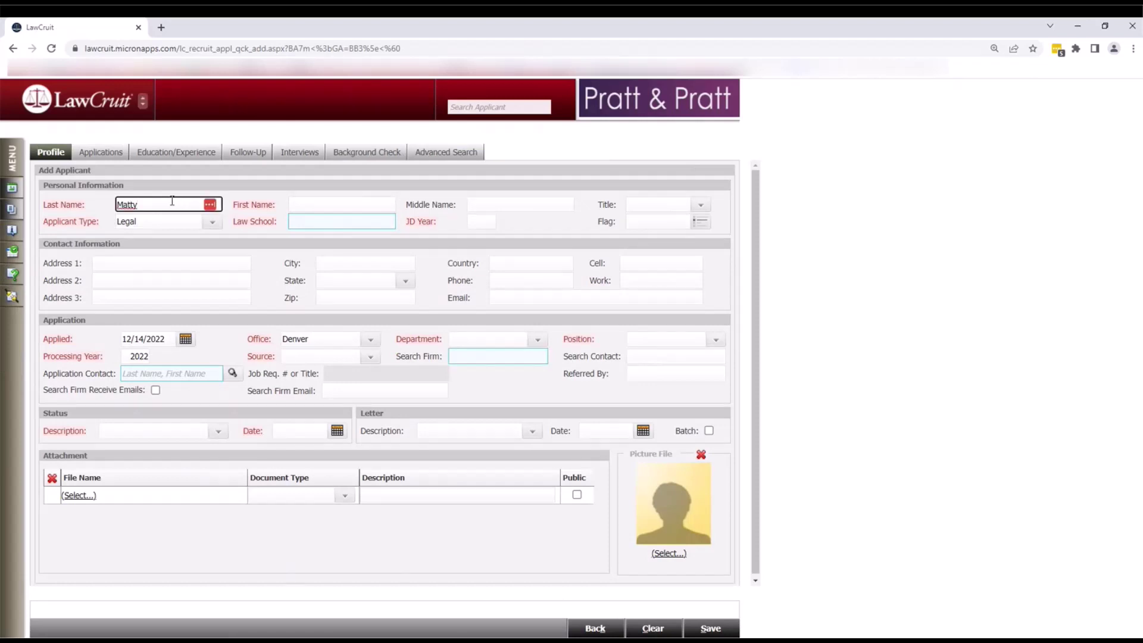
{"action": "key", "text": "Tab"}
{"action": "key", "text": "Tab"}
- Set type Summer Associate, University of Denver College of Law, JD Year 2024, and the applicant's e-mail
{"action": "left_click", "coordinate": [159, 221]}
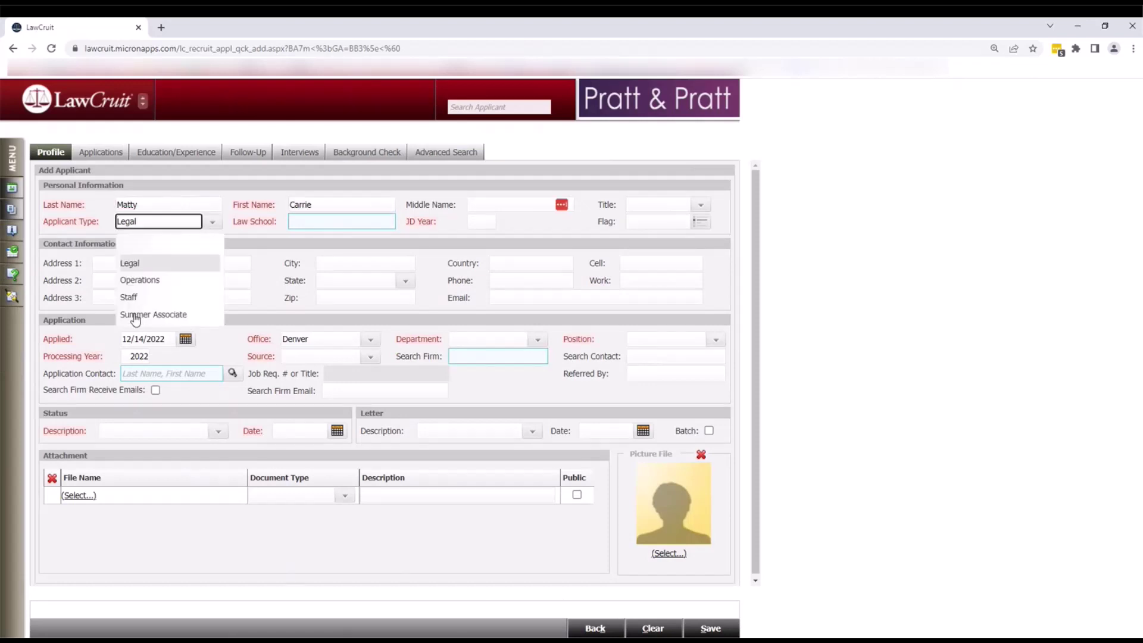
{"action": "left_click", "coordinate": [136, 315]}
{"action": "left_click", "coordinate": [296, 221]}
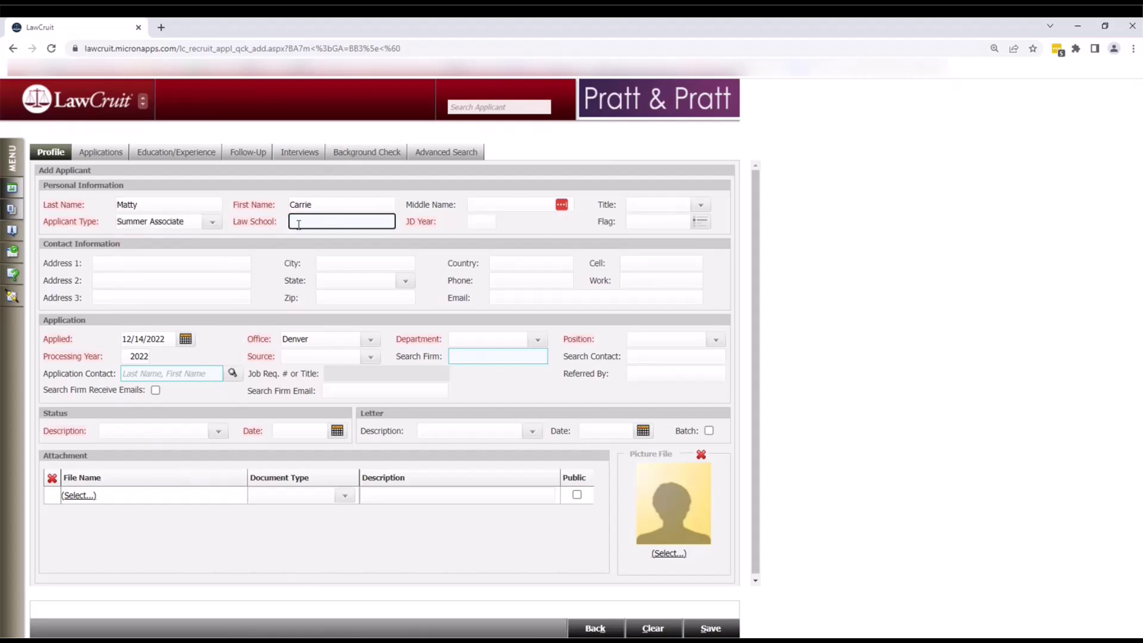
{"action": "type", "text": "denve"}
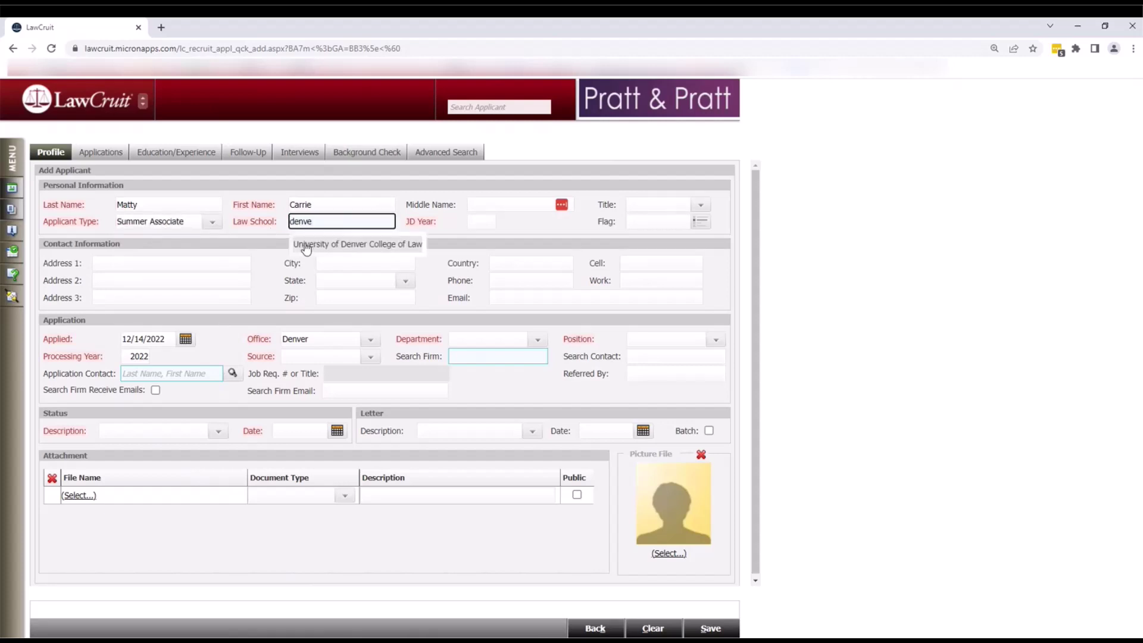
{"action": "left_click", "coordinate": [305, 245]}
{"action": "left_click", "coordinate": [487, 222]}
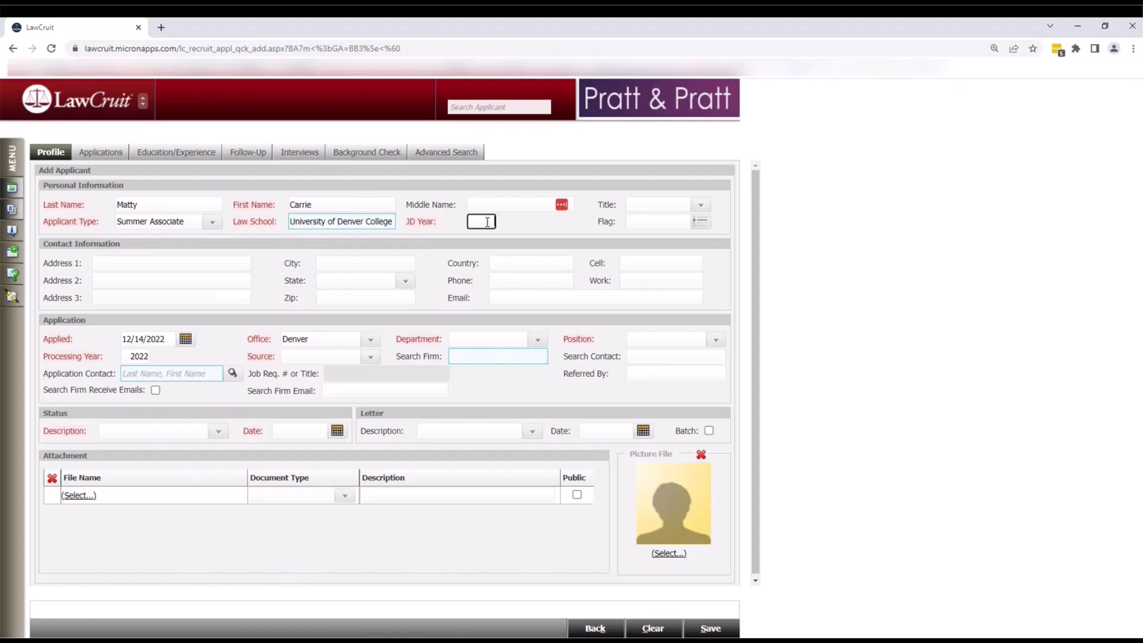
{"action": "type", "text": "2024"}
{"action": "left_click", "coordinate": [526, 299]}
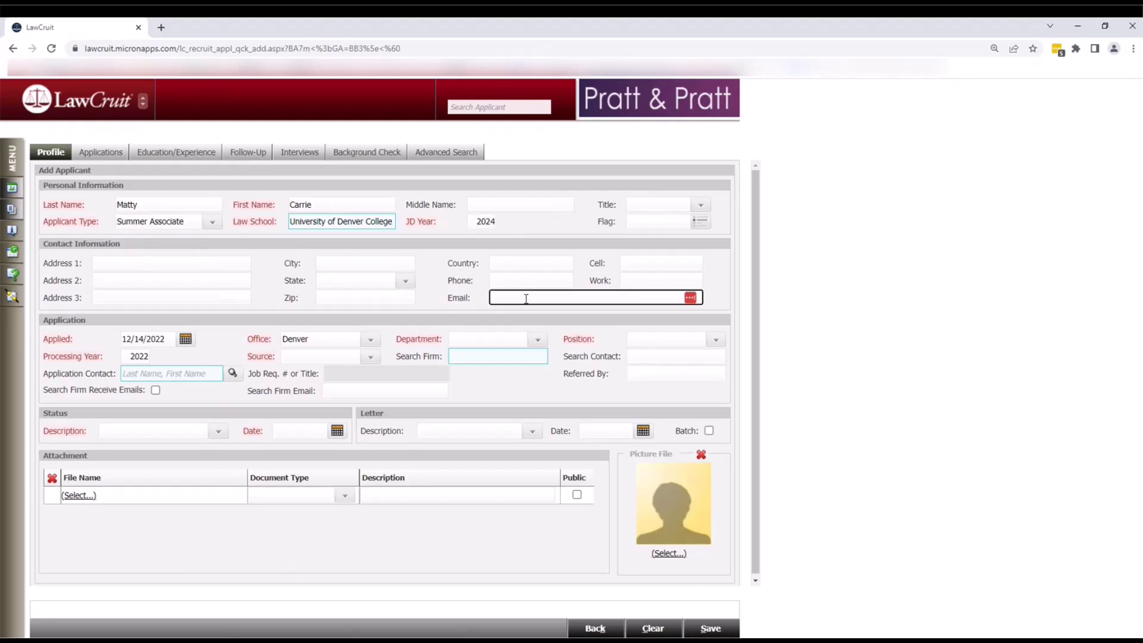
{"action": "key", "text": "Tab"}
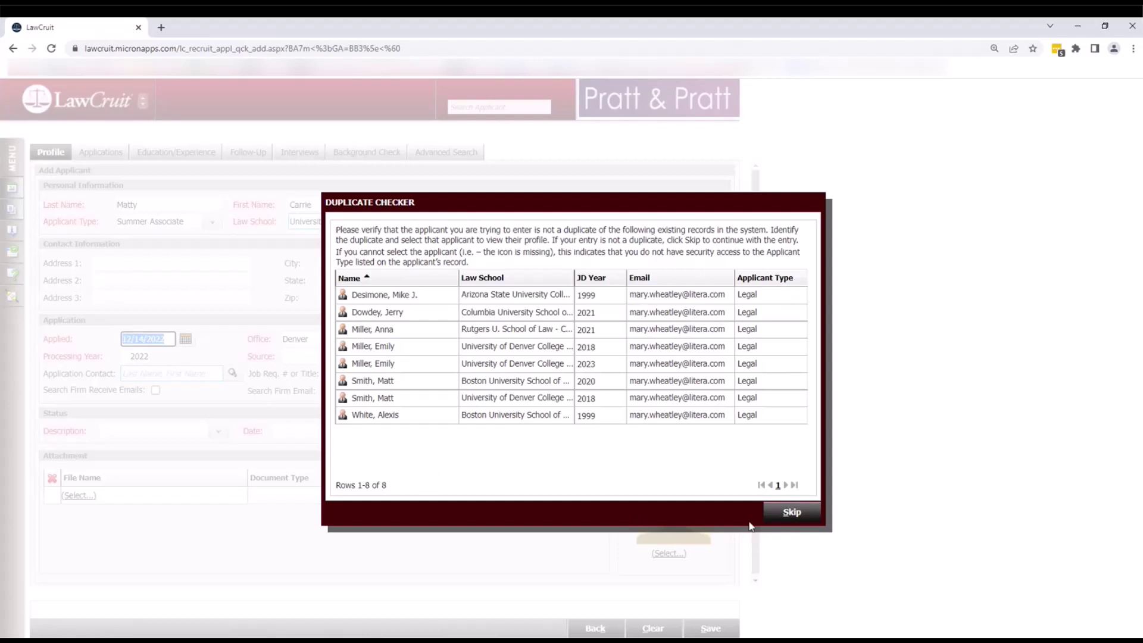
- Skip the Duplicate Checker, choose Pending as the Status Description, and save the applicant
{"action": "left_click", "coordinate": [781, 515]}
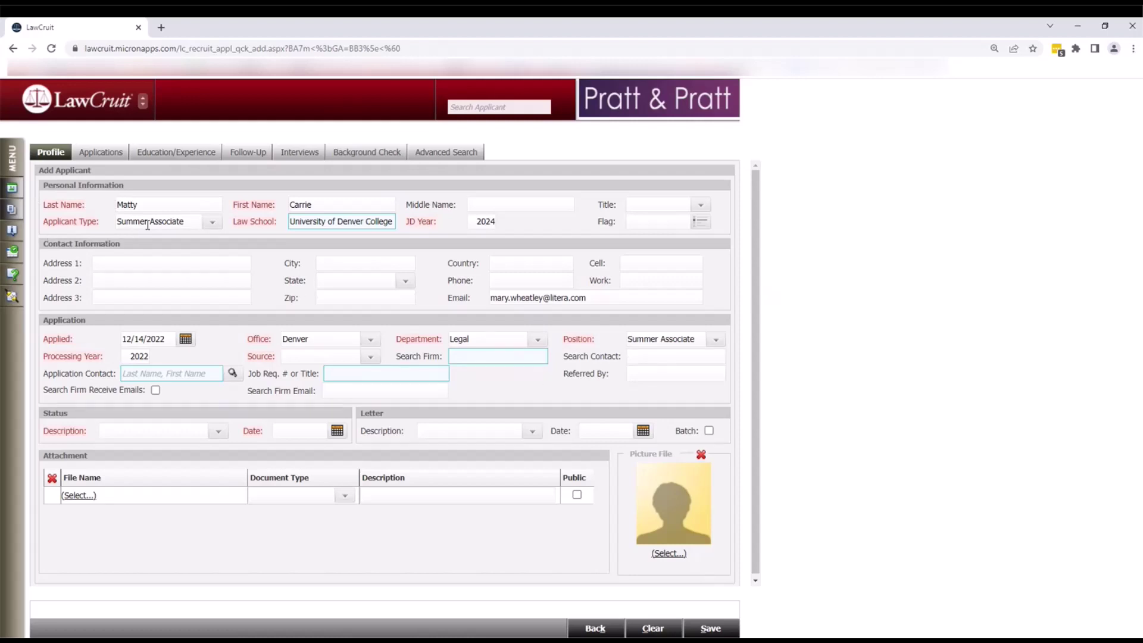
{"action": "left_click", "coordinate": [219, 430]}
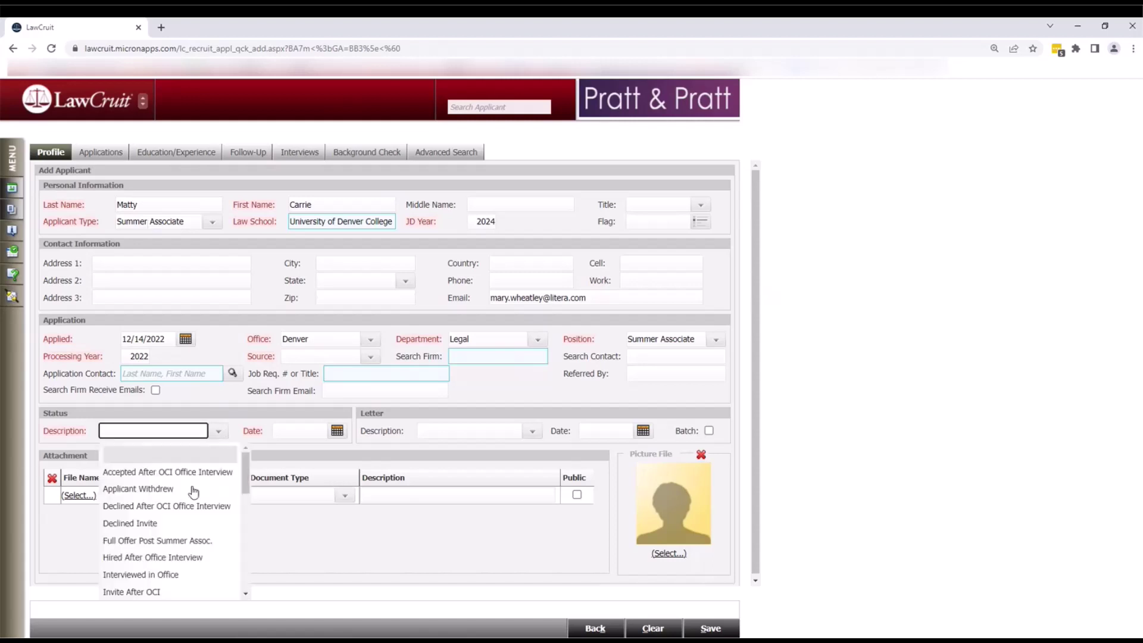
{"action": "type", "text": "pen"}
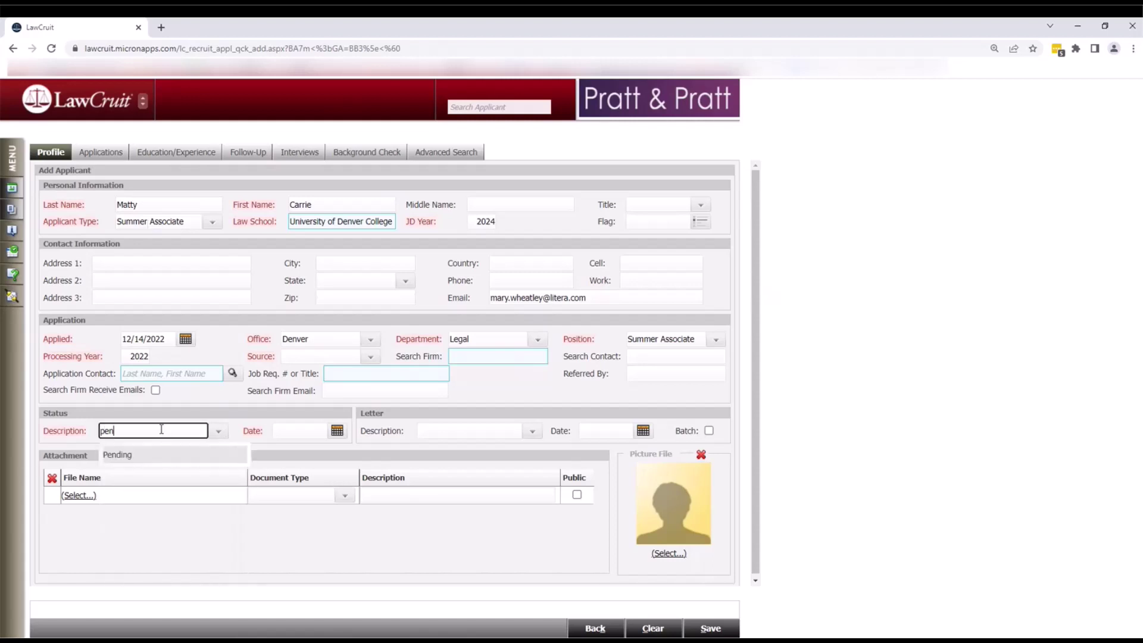
{"action": "left_click", "coordinate": [147, 457]}
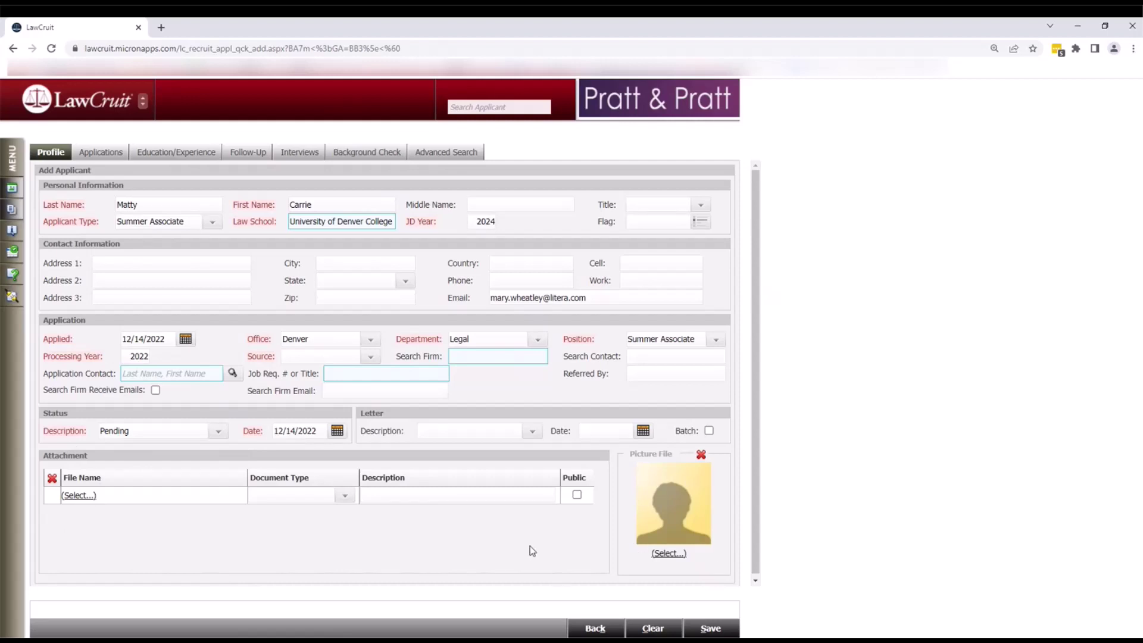
{"action": "left_click", "coordinate": [696, 630]}
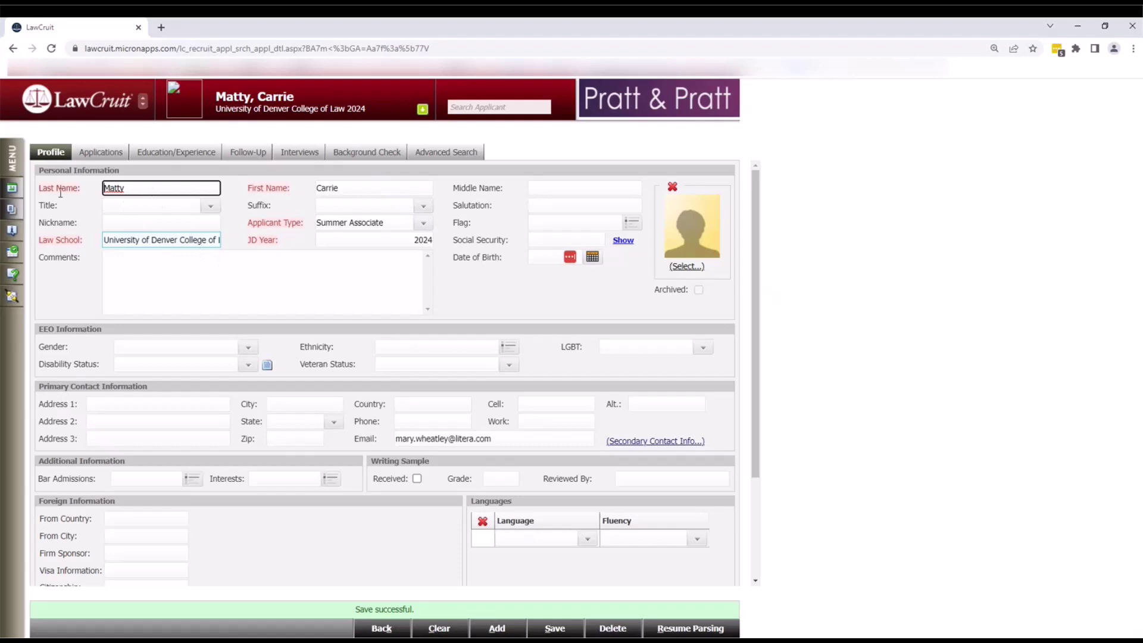
- Go to Summer Program > Summer Associates > Search from the main menu
{"action": "left_click", "coordinate": [13, 166]}
{"action": "mouse_move", "coordinate": [63, 269]}
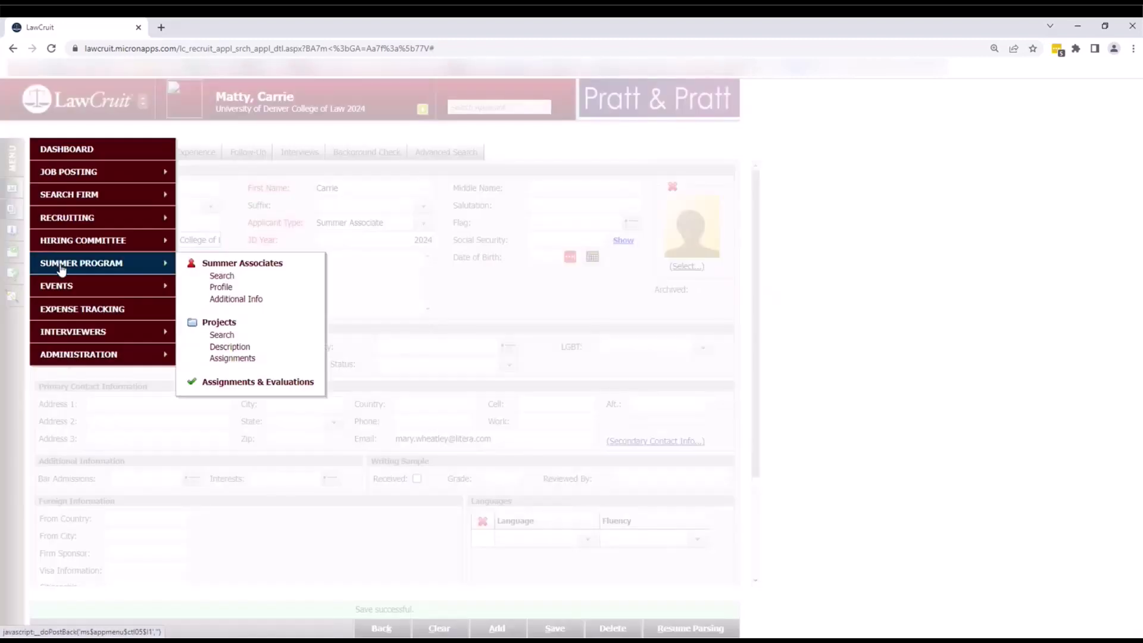
{"action": "left_click", "coordinate": [214, 266]}
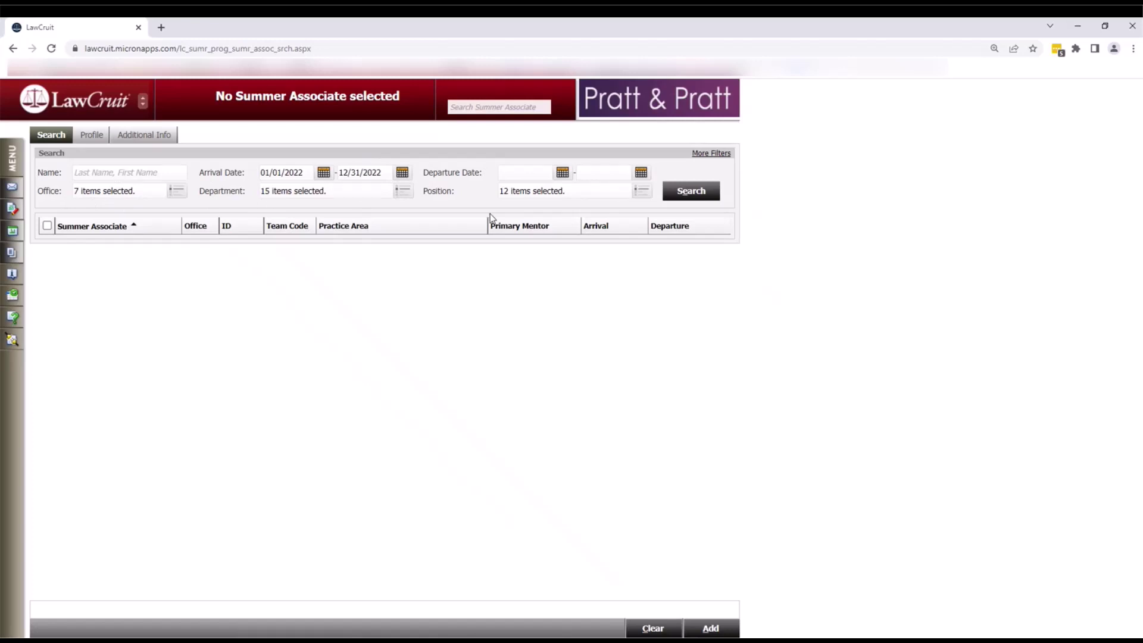
- Run the summer associate search with default criteria to list the 16 associates arriving in 2022
{"action": "left_click", "coordinate": [702, 161]}
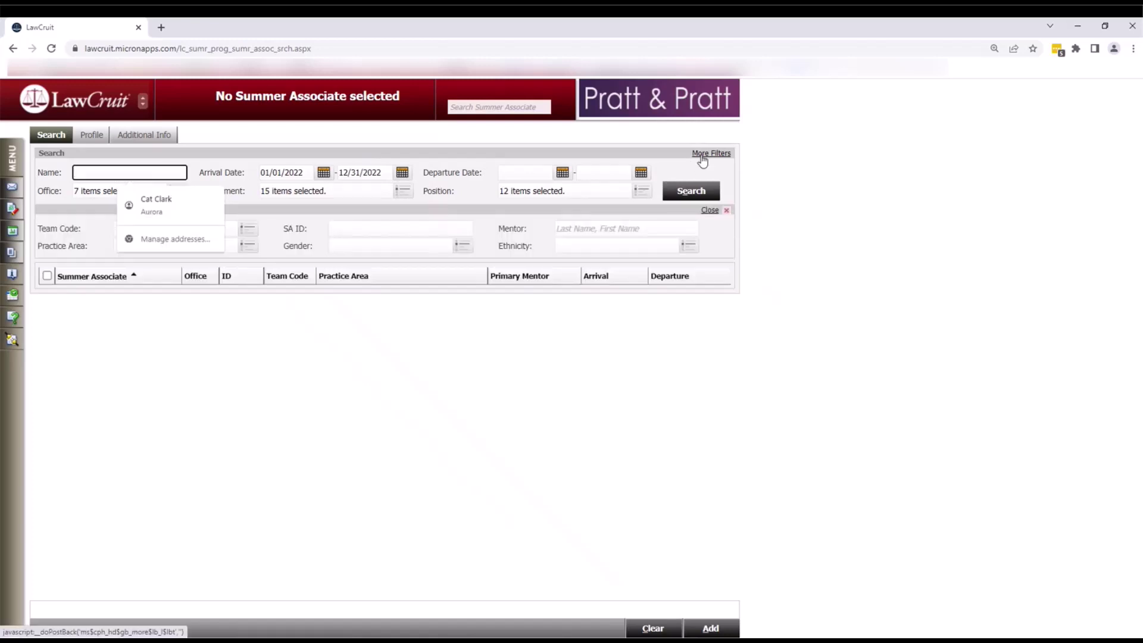
{"action": "left_click", "coordinate": [328, 390]}
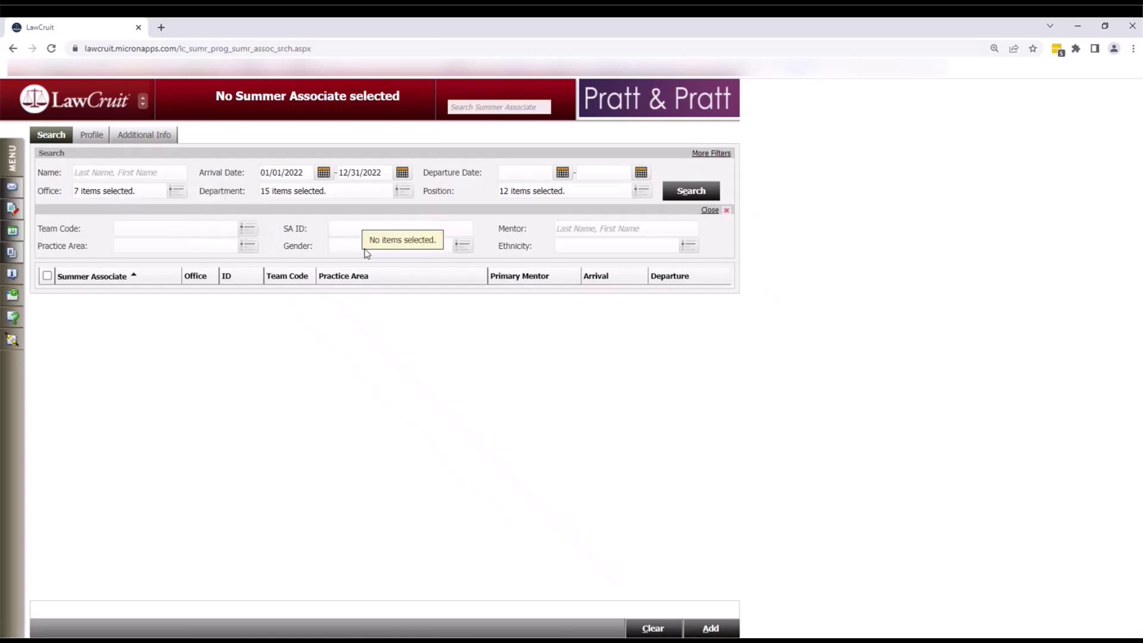
{"action": "key", "text": "Return"}
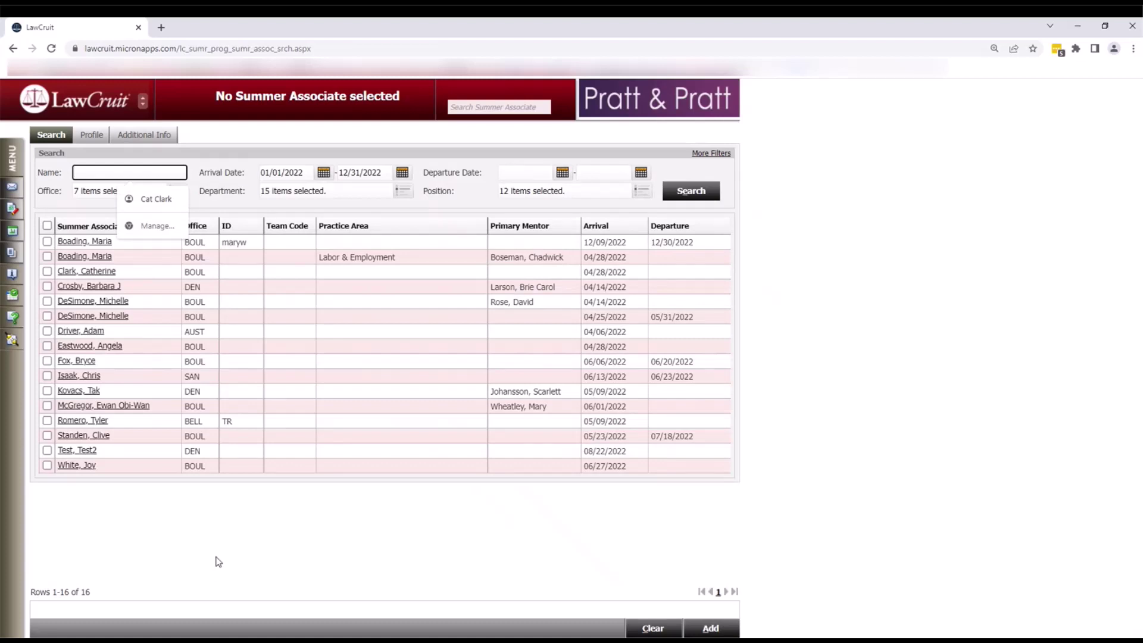
{"action": "left_click", "coordinate": [219, 561]}
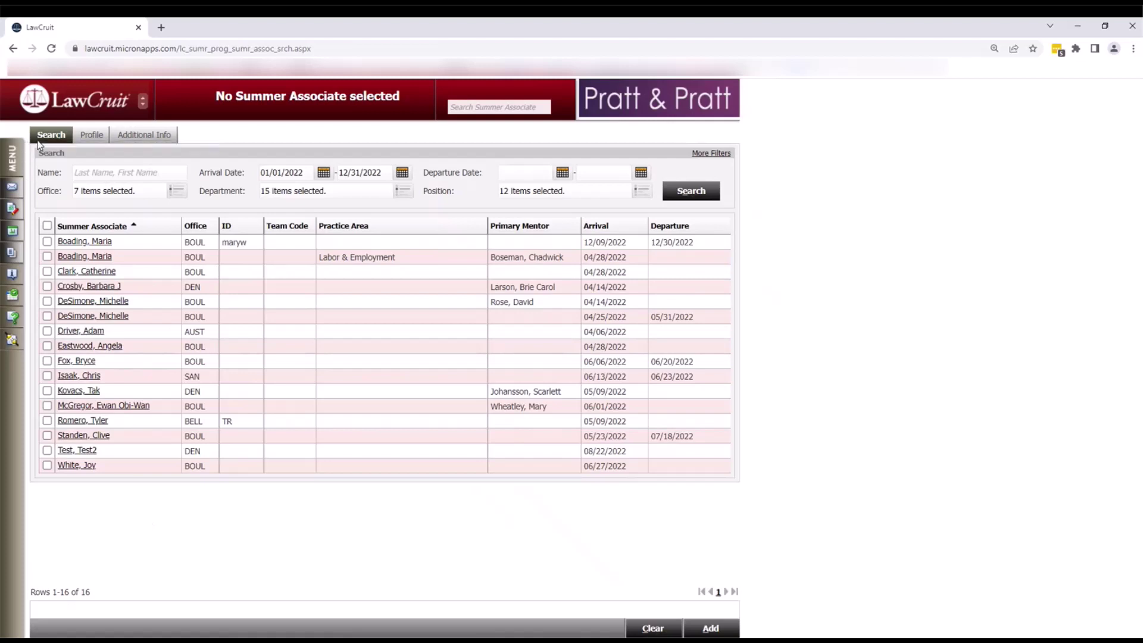
- Start a new summer associate profile for the matching applicant found by name
{"action": "left_click", "coordinate": [708, 628]}
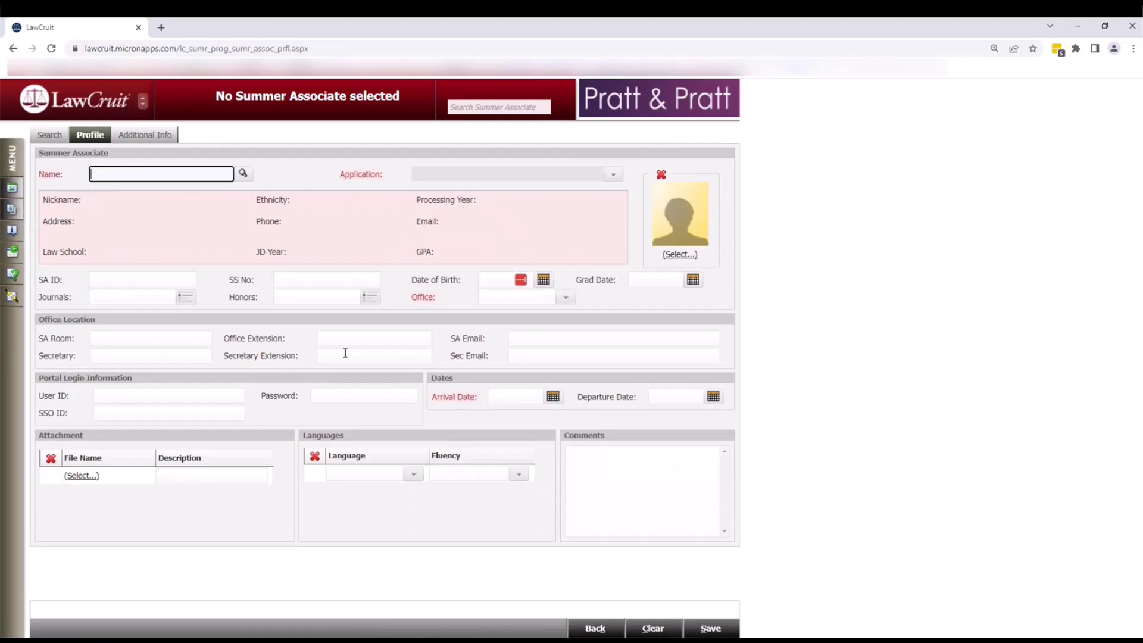
{"action": "type", "text": "matty"}
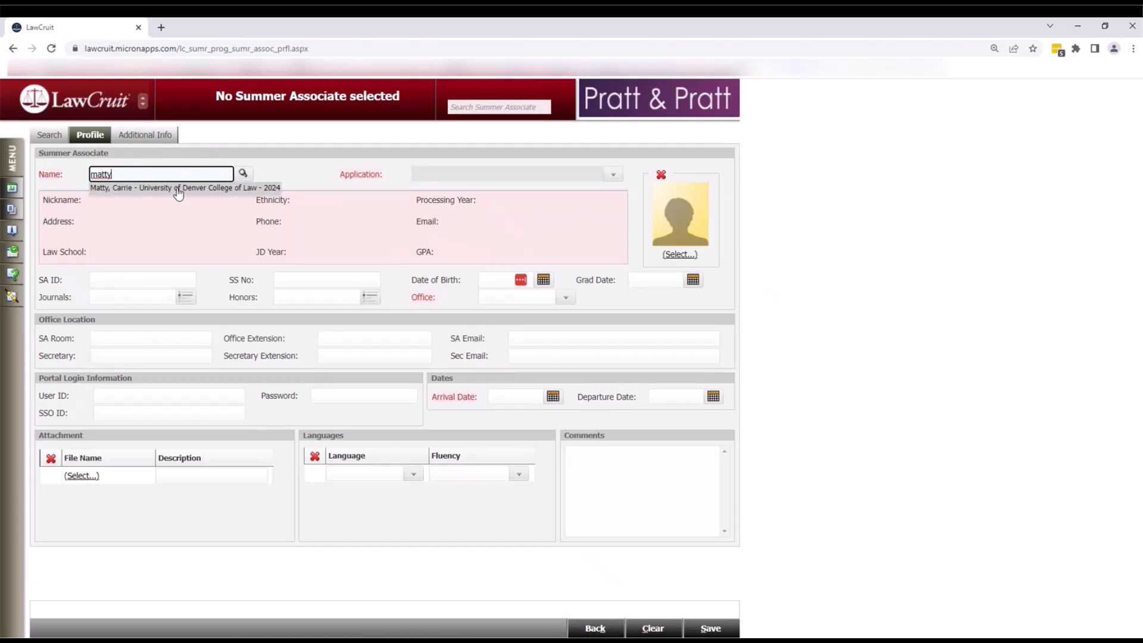
{"action": "left_click", "coordinate": [177, 190]}
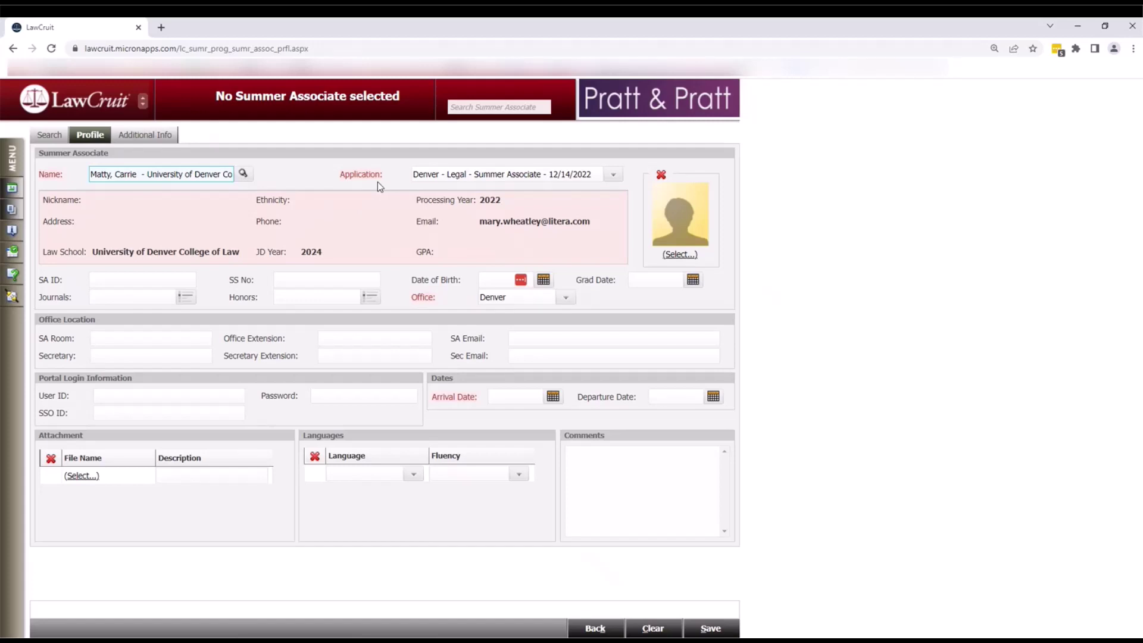
- Attach the 'Denver - Legal - Summer Associate - 12/14/2022' application to the profile
{"action": "left_click", "coordinate": [613, 175]}
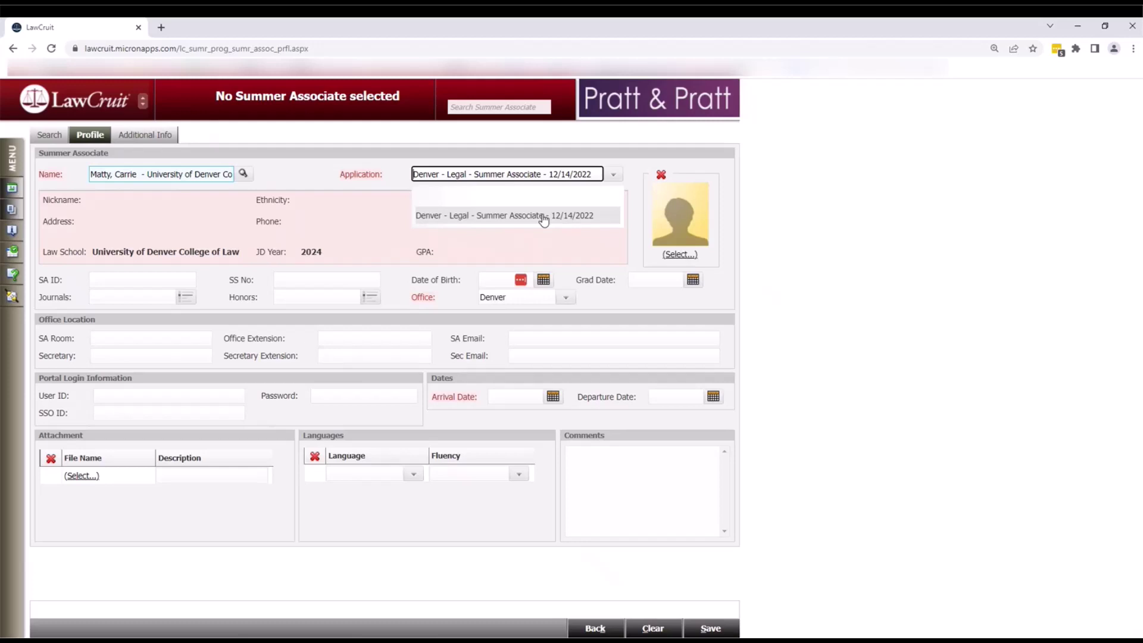
{"action": "left_click", "coordinate": [544, 217]}
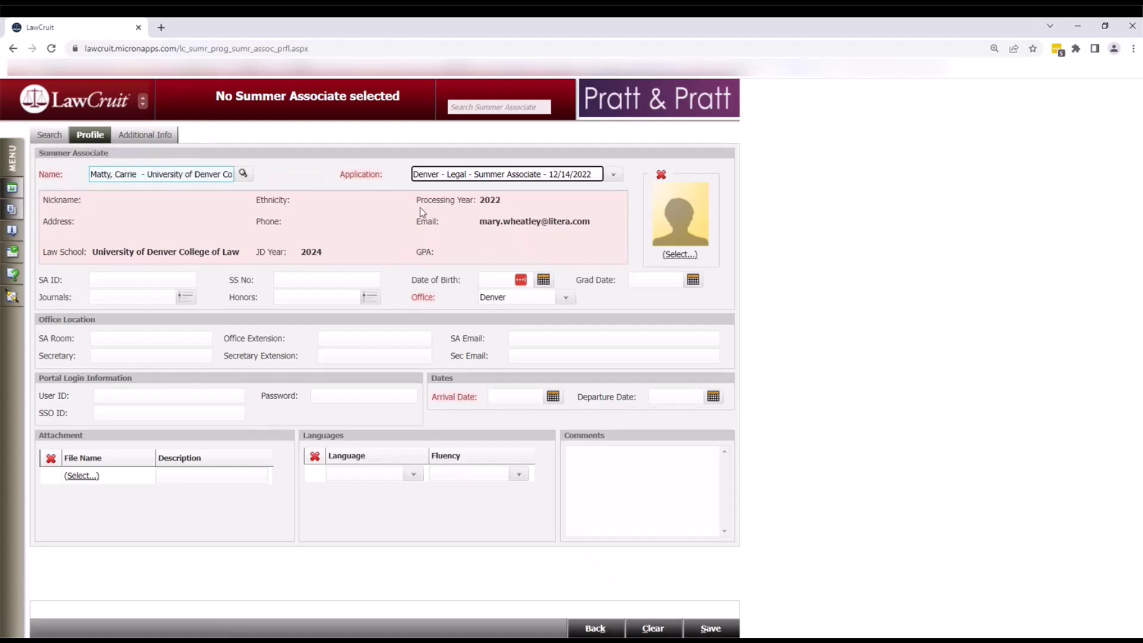
{"action": "left_click", "coordinate": [131, 280]}
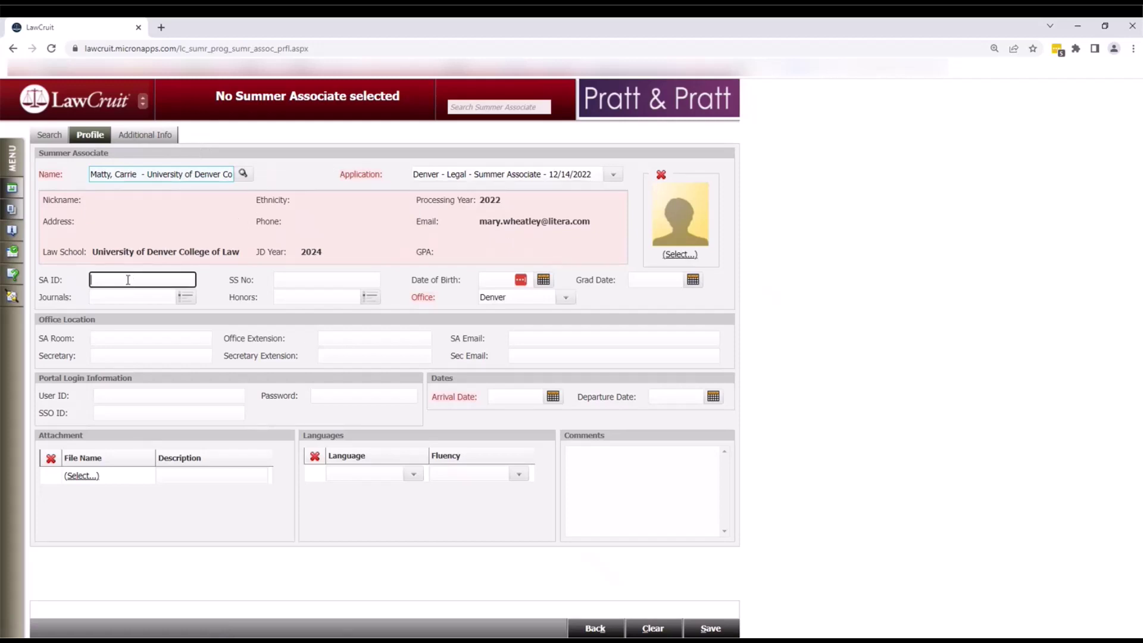
- Enter the associate's SA ID and SA email, and set the arrival date to 12/26/2022
{"action": "type", "text": "CM"}
{"action": "key", "text": "Tab"}
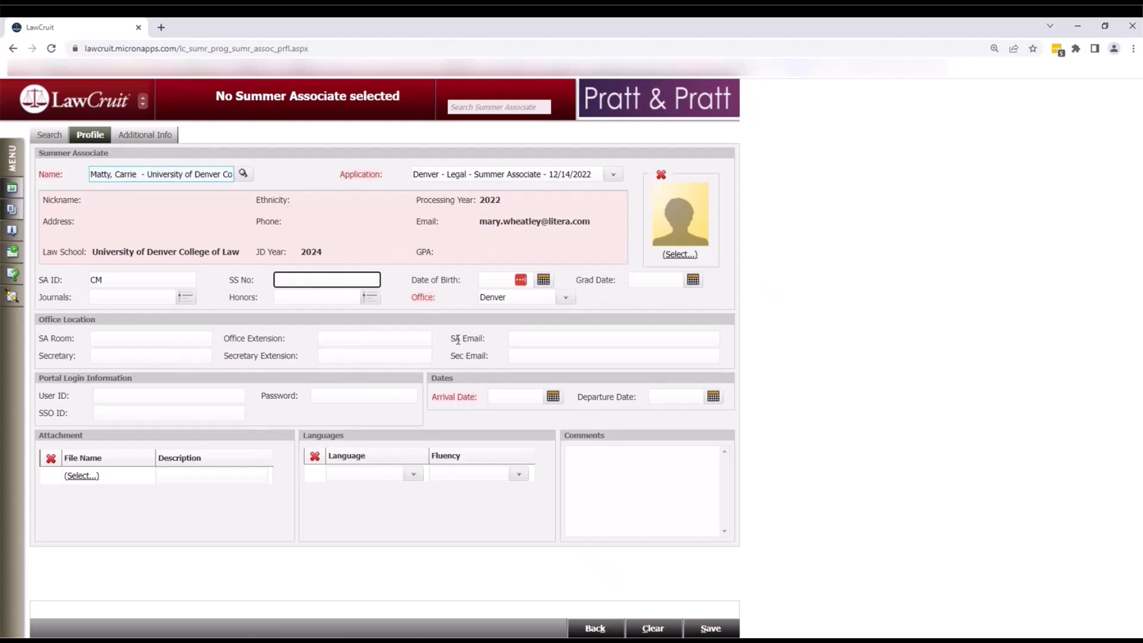
{"action": "left_click", "coordinate": [538, 339]}
{"action": "key", "text": "ctrl+v"}
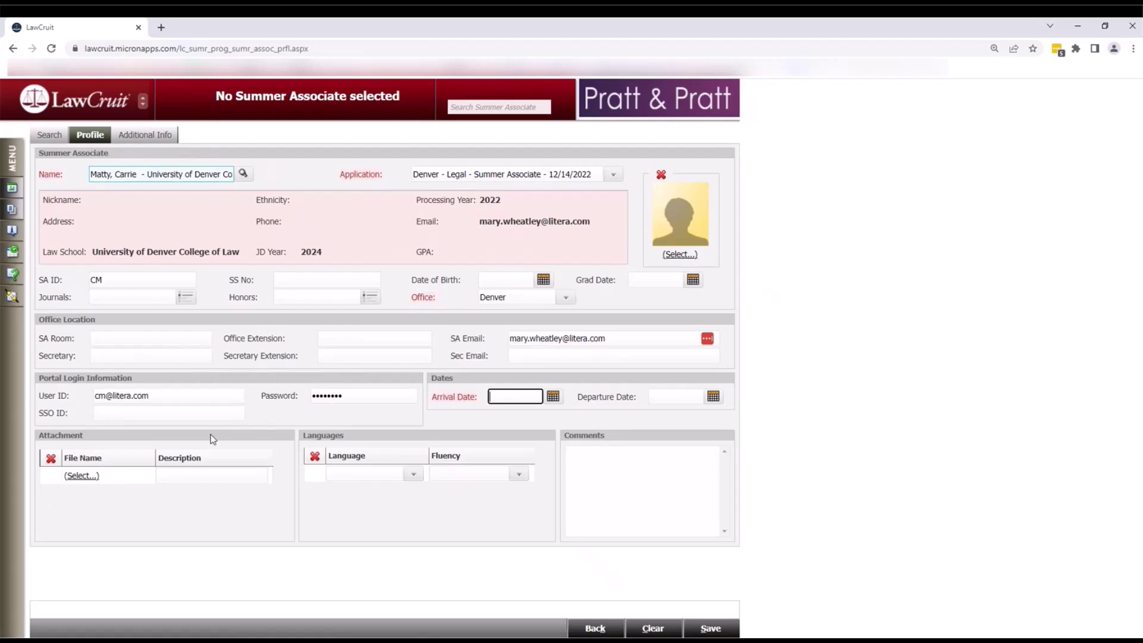
{"action": "left_click", "coordinate": [551, 397]}
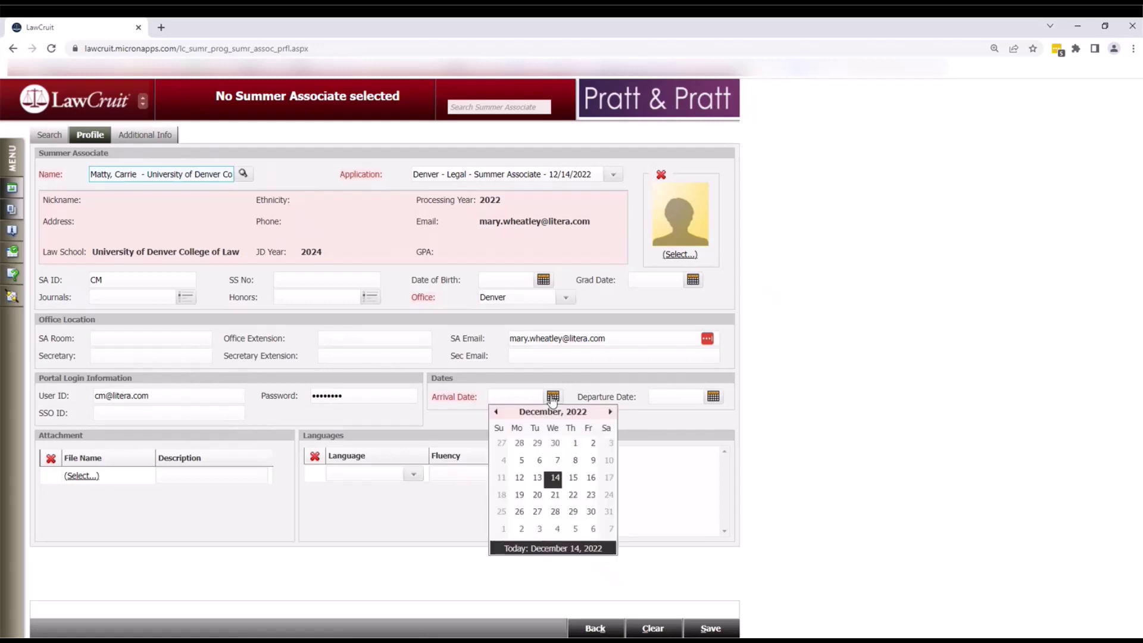
{"action": "left_click", "coordinate": [519, 513]}
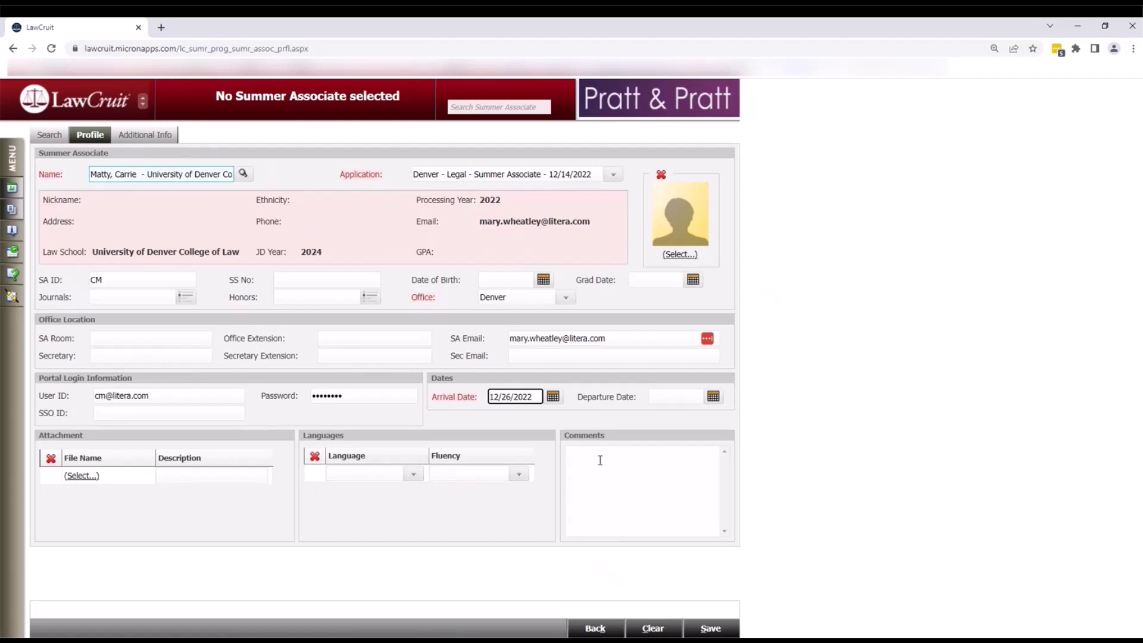
- Save the new associate's profile and view its blank Additional Info page
{"action": "left_click", "coordinate": [694, 633]}
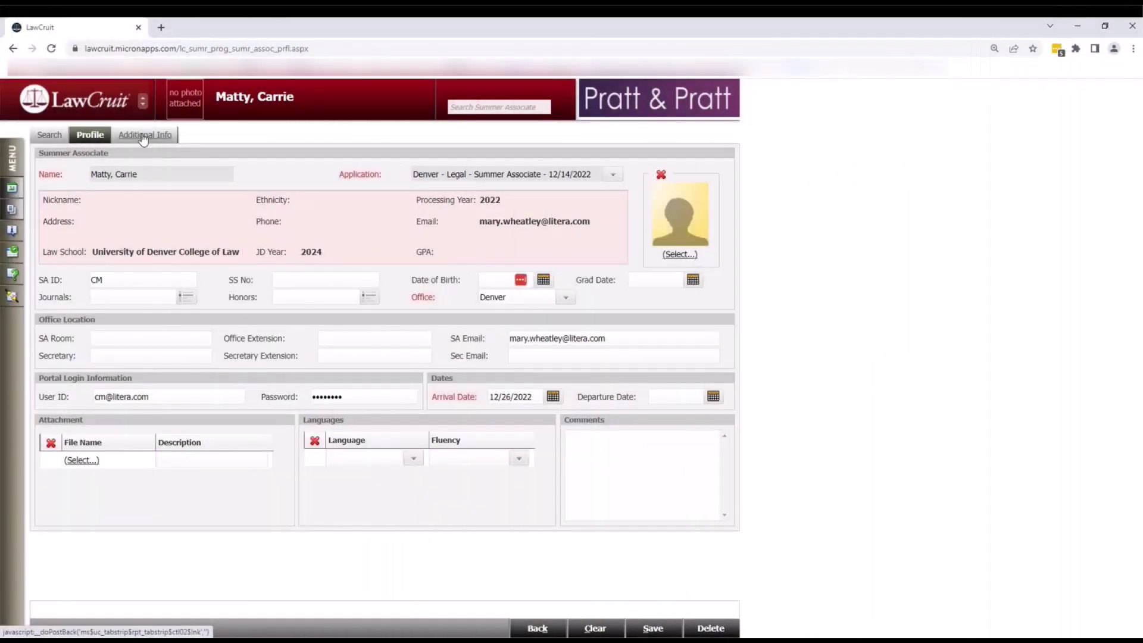
{"action": "left_click", "coordinate": [143, 136]}
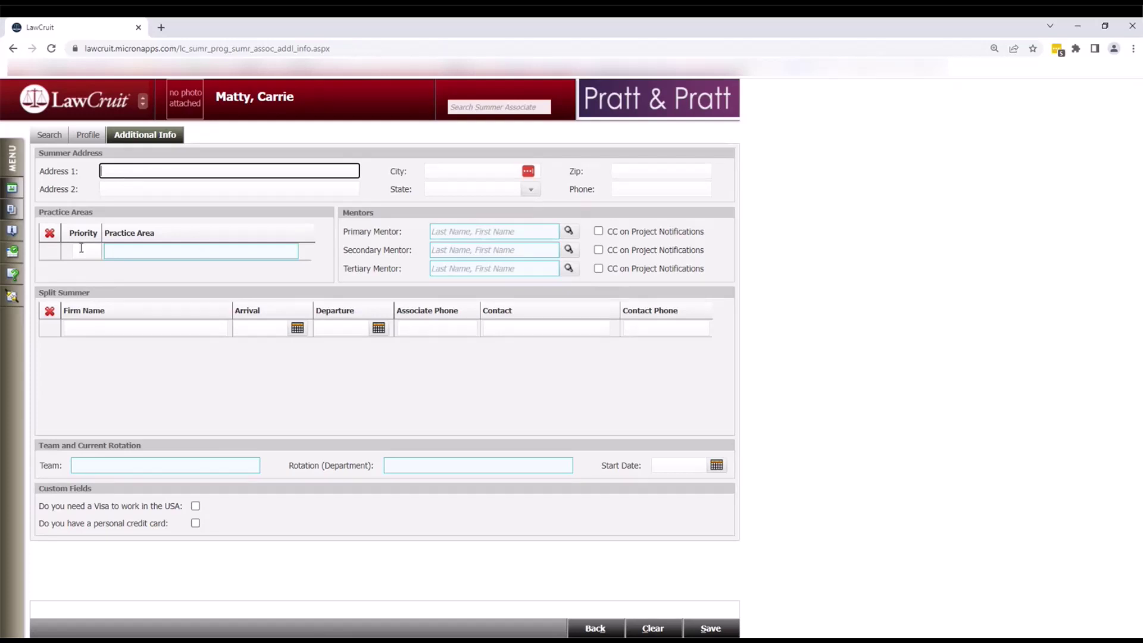
- Add an Oil And Gas practice area row with priority 1
{"action": "left_click", "coordinate": [119, 248]}
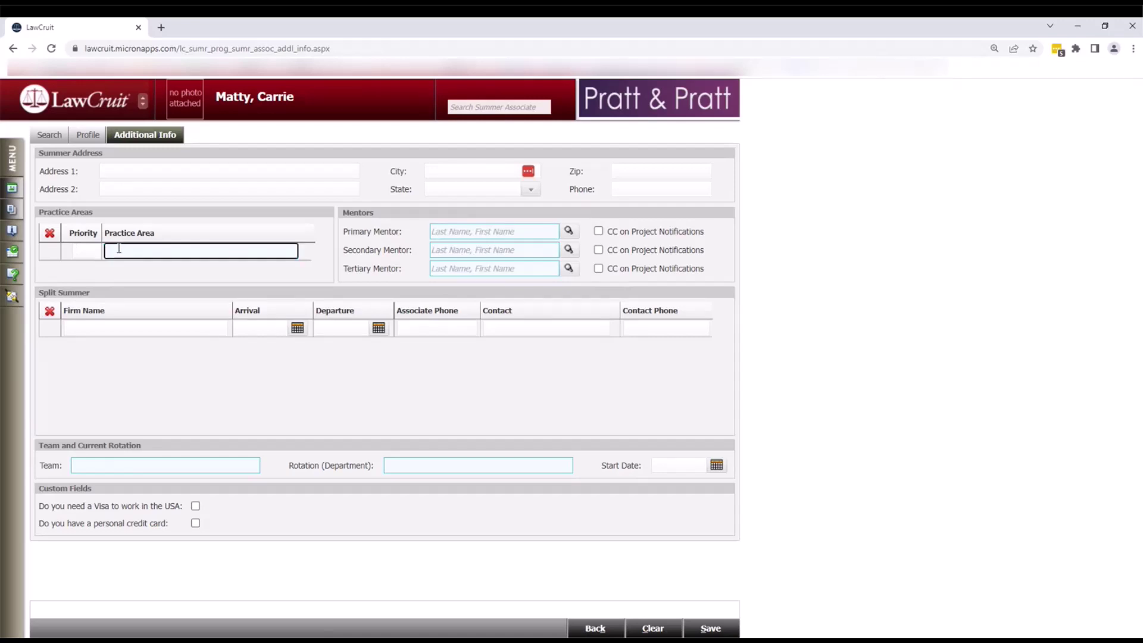
{"action": "type", "text": "c"}
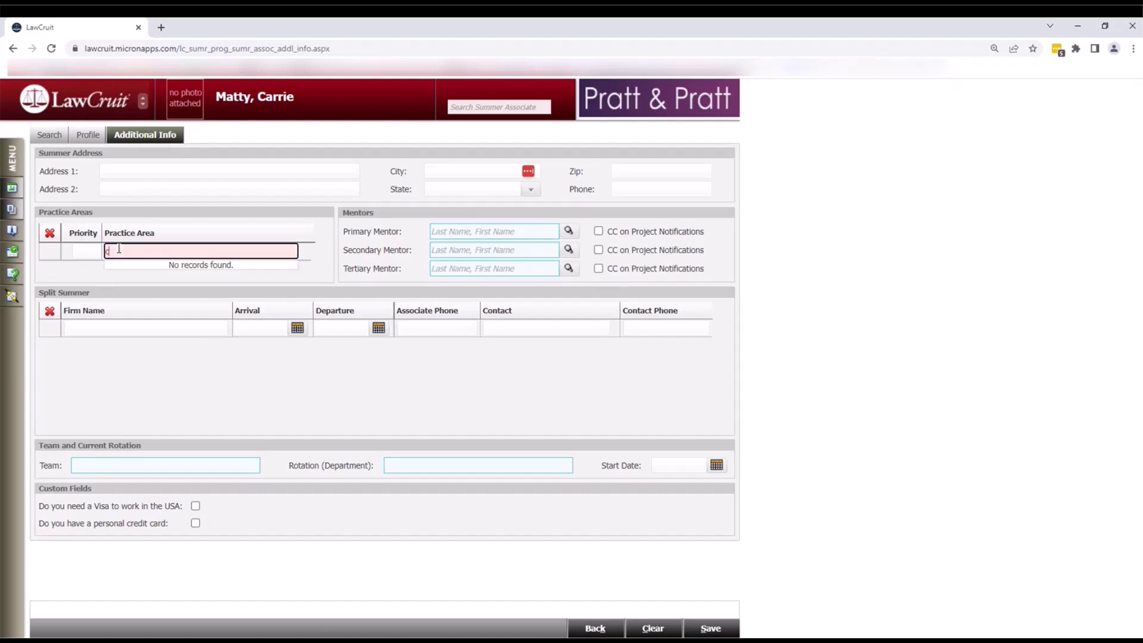
{"action": "left_click", "coordinate": [124, 269]}
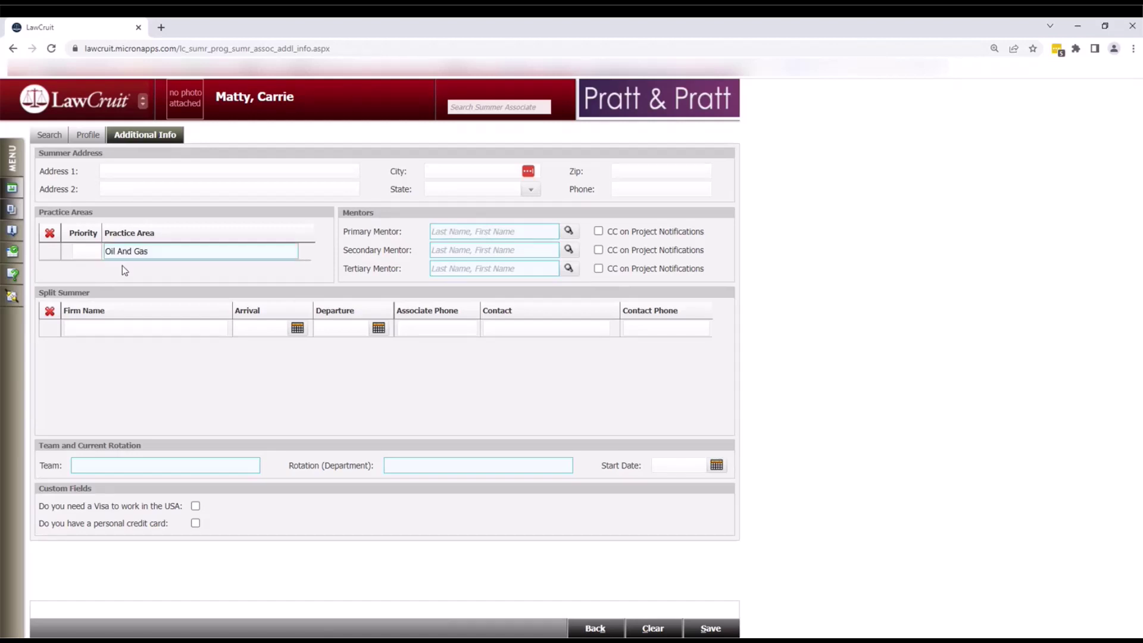
{"action": "left_click", "coordinate": [88, 253]}
{"action": "type", "text": "1"}
{"action": "key", "text": "Tab"}
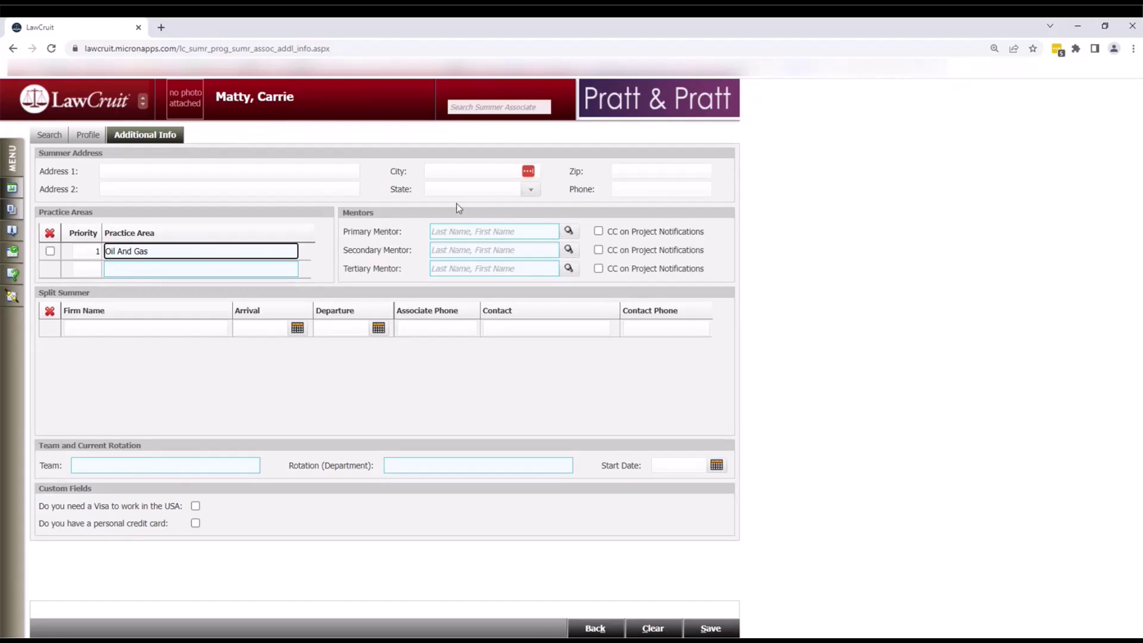
- Set the primary mentor to the suggested attorney from the autocomplete
{"action": "left_click", "coordinate": [451, 231]}
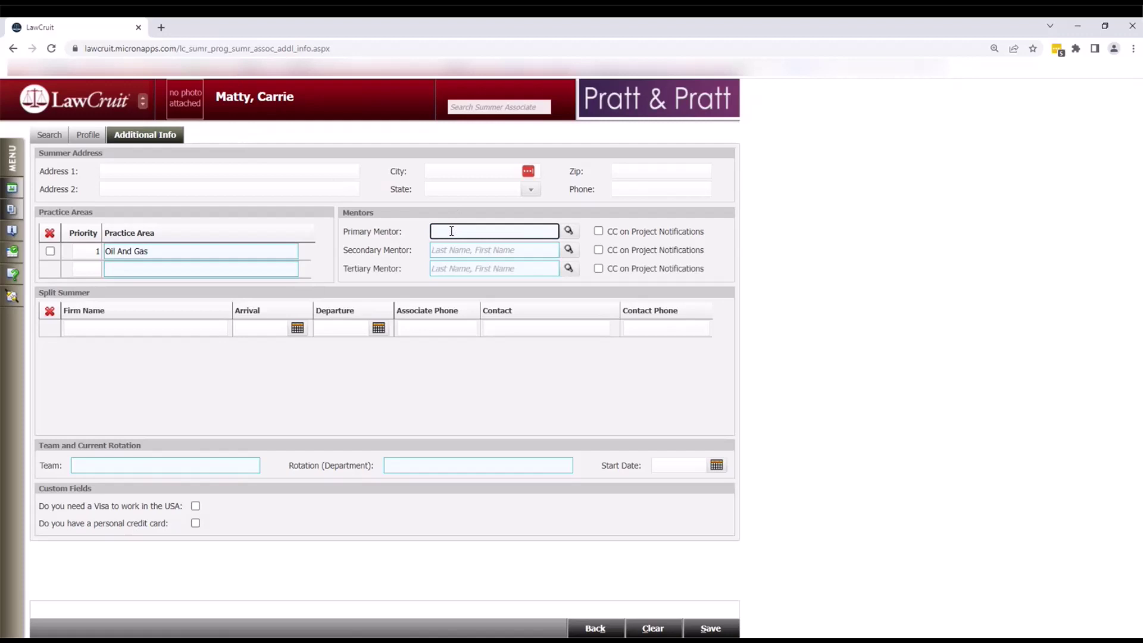
{"action": "type", "text": "whe"}
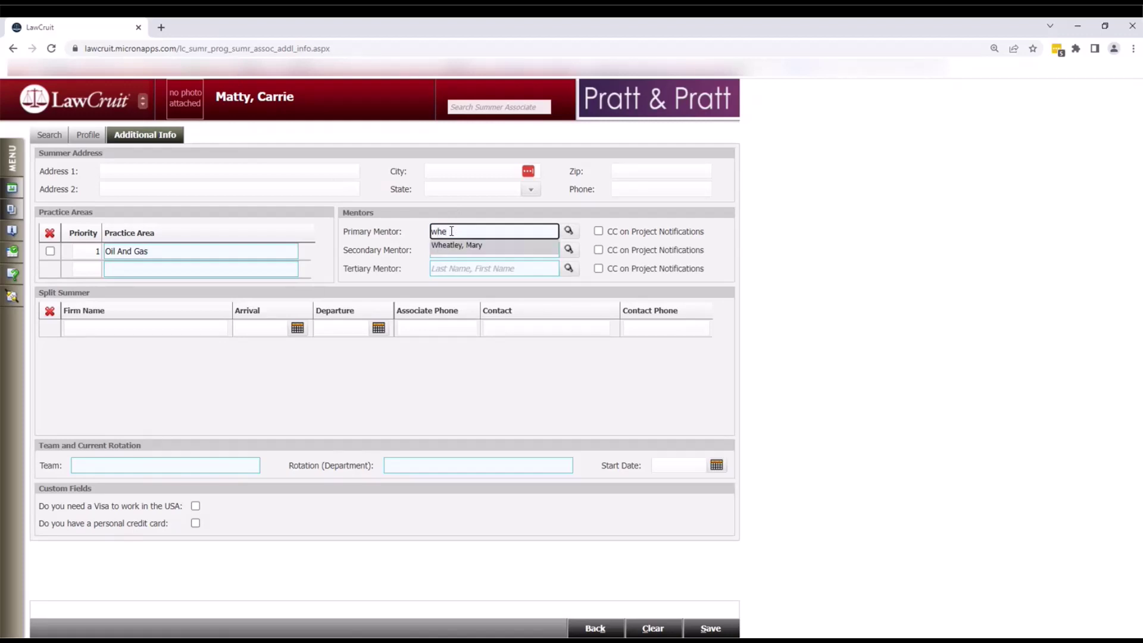
{"action": "left_click", "coordinate": [441, 247]}
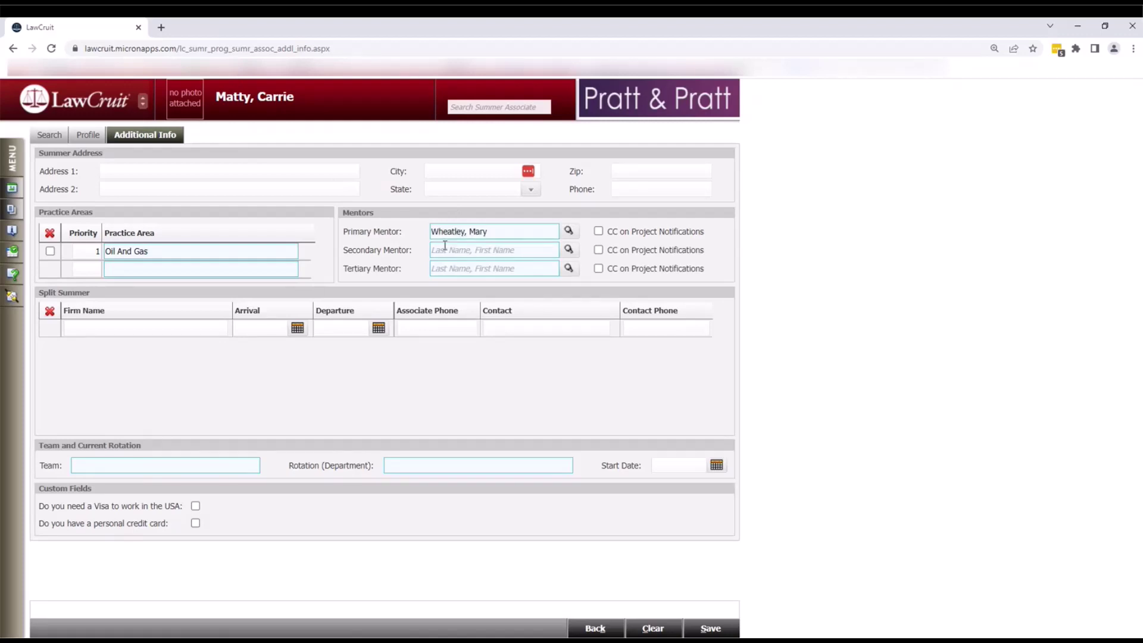
- Choose a secondary mentor from an attorney search covering Austin, Boulder and other offices
{"action": "left_click", "coordinate": [570, 253]}
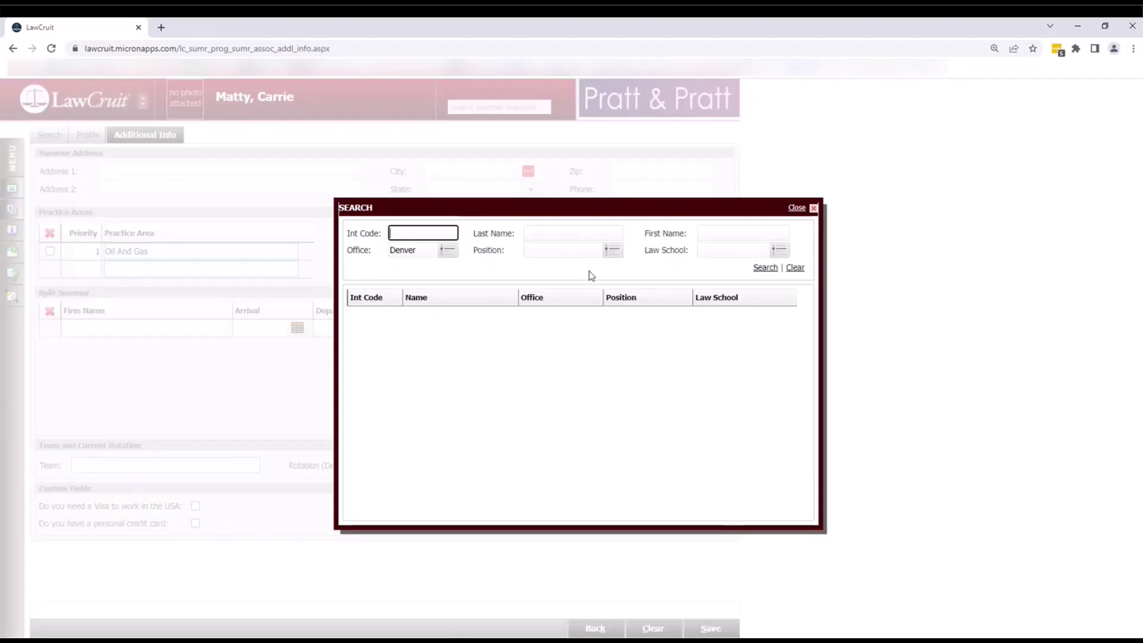
{"action": "left_click", "coordinate": [451, 253]}
{"action": "left_click", "coordinate": [422, 288]}
{"action": "left_click", "coordinate": [422, 305]}
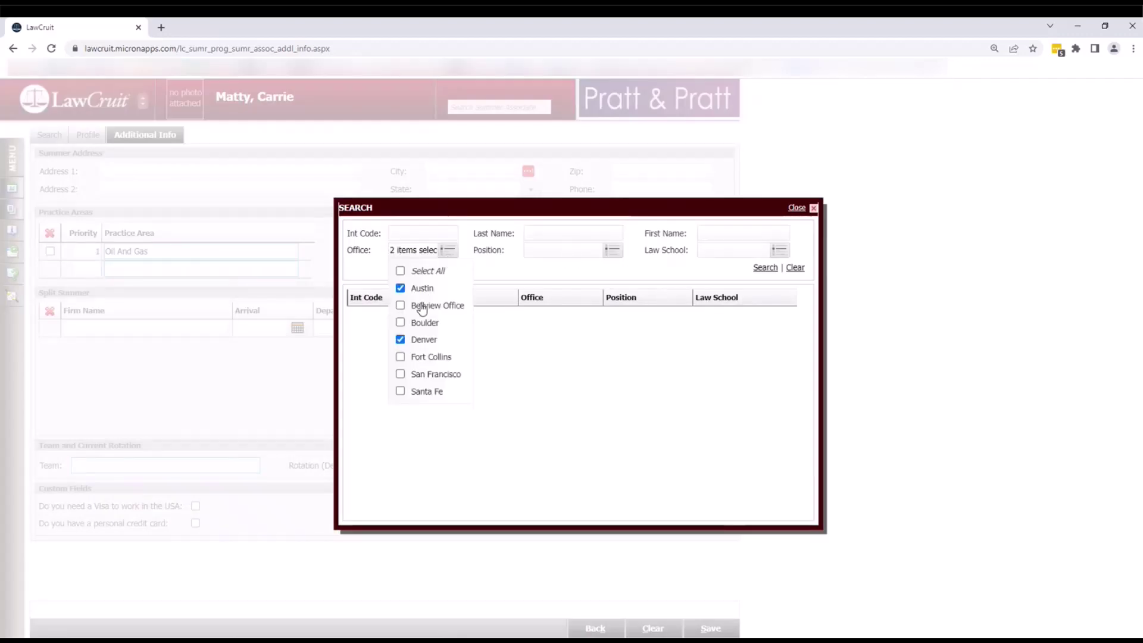
{"action": "left_click", "coordinate": [425, 323]}
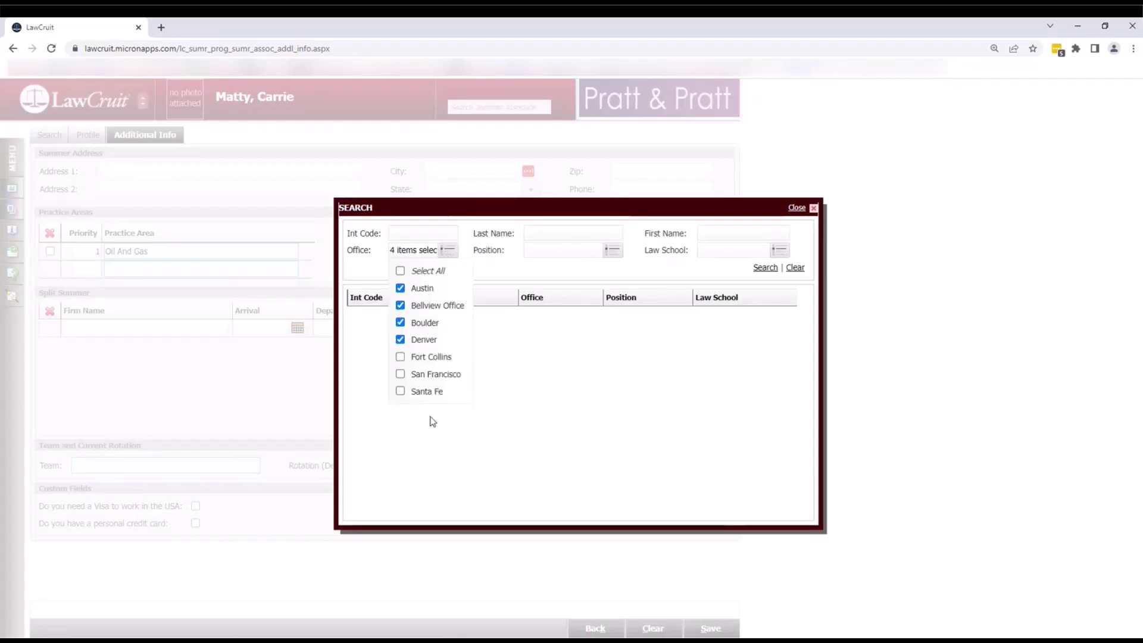
{"action": "left_click", "coordinate": [513, 436]}
{"action": "left_click", "coordinate": [760, 269]}
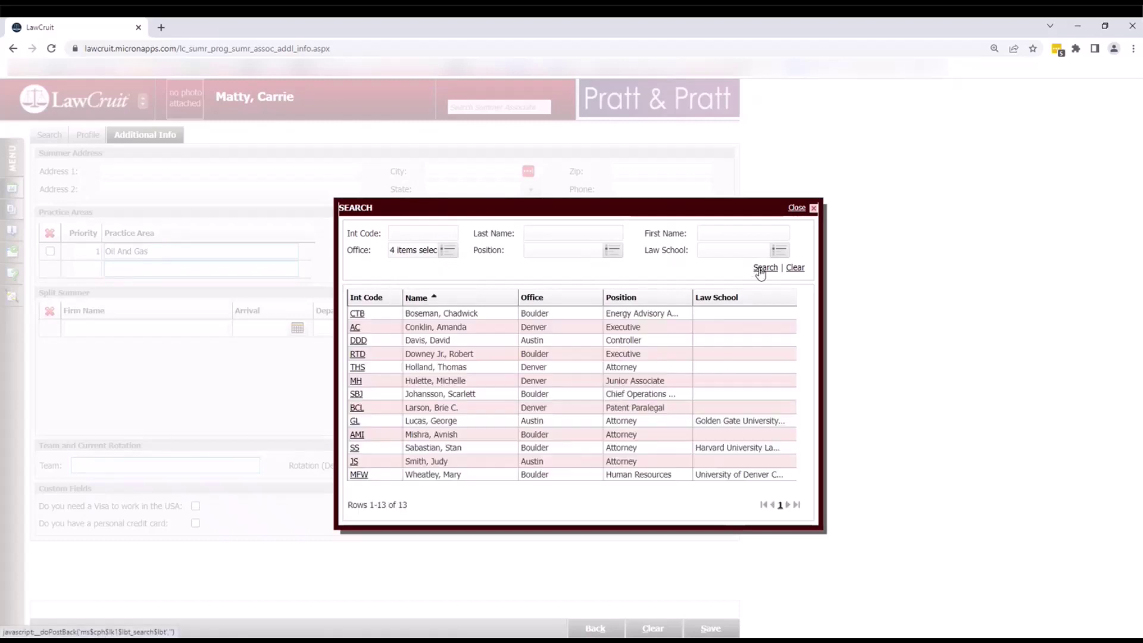
{"action": "left_click", "coordinate": [357, 342]}
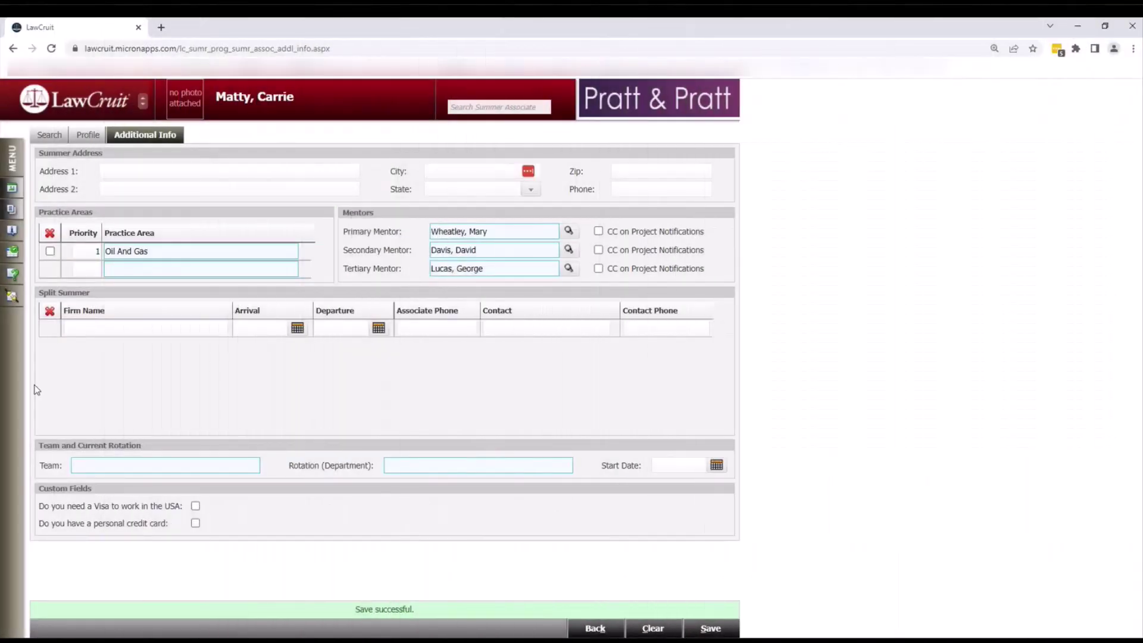
- Navigate to Summer Program > Projects > Search
{"action": "left_click", "coordinate": [13, 161]}
{"action": "mouse_move", "coordinate": [86, 273]}
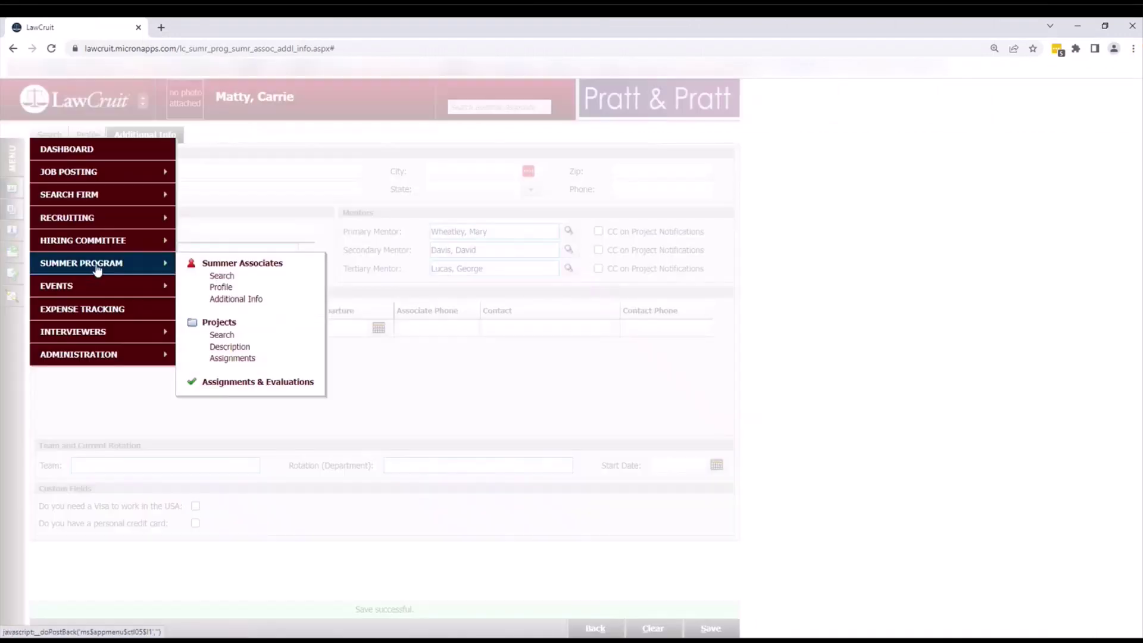
{"action": "left_click", "coordinate": [218, 324]}
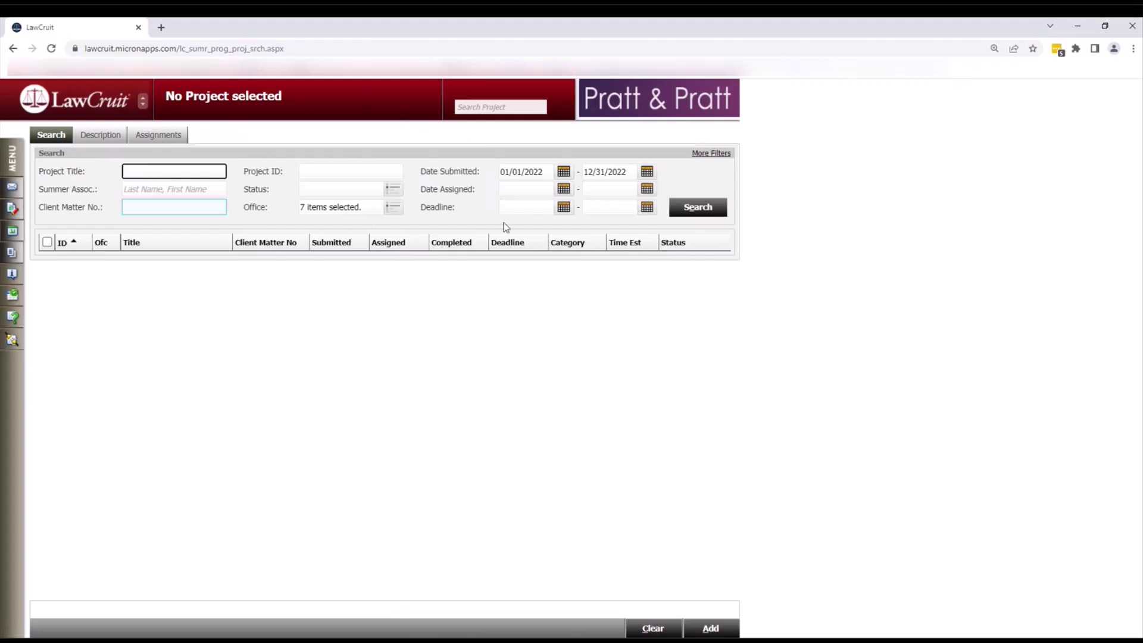
- List the 24 existing 2022 projects, then start a new project form
{"action": "left_click", "coordinate": [703, 156]}
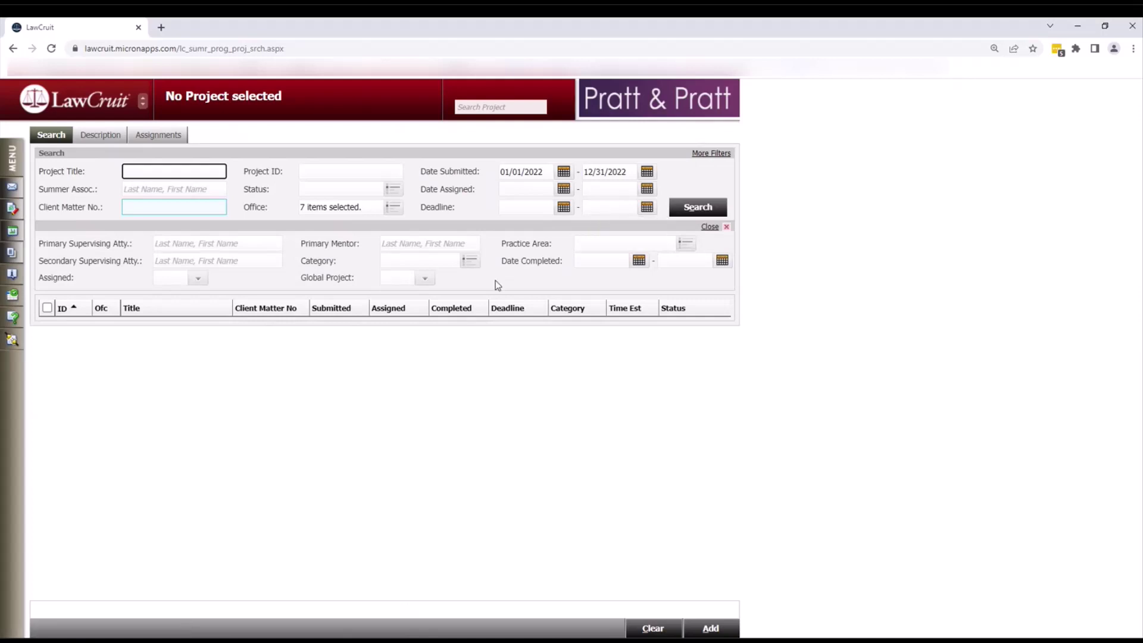
{"action": "left_click", "coordinate": [687, 208]}
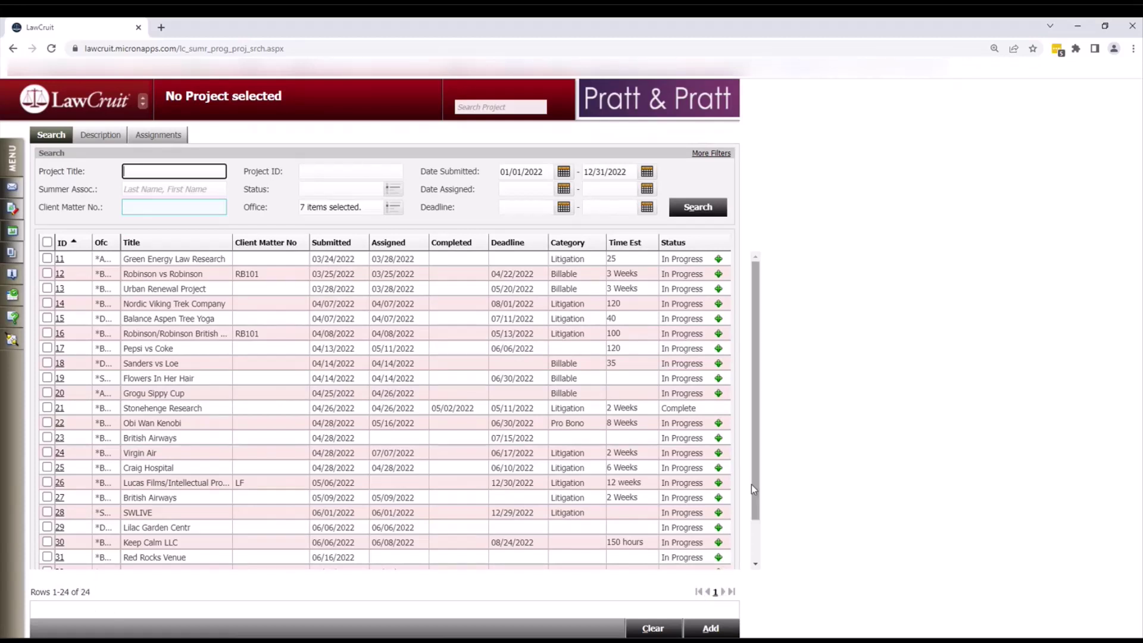
{"action": "scroll", "coordinate": [751, 484], "scroll_direction": "down", "scroll_amount": 1}
{"action": "scroll", "coordinate": [750, 509], "scroll_direction": "up", "scroll_amount": 1}
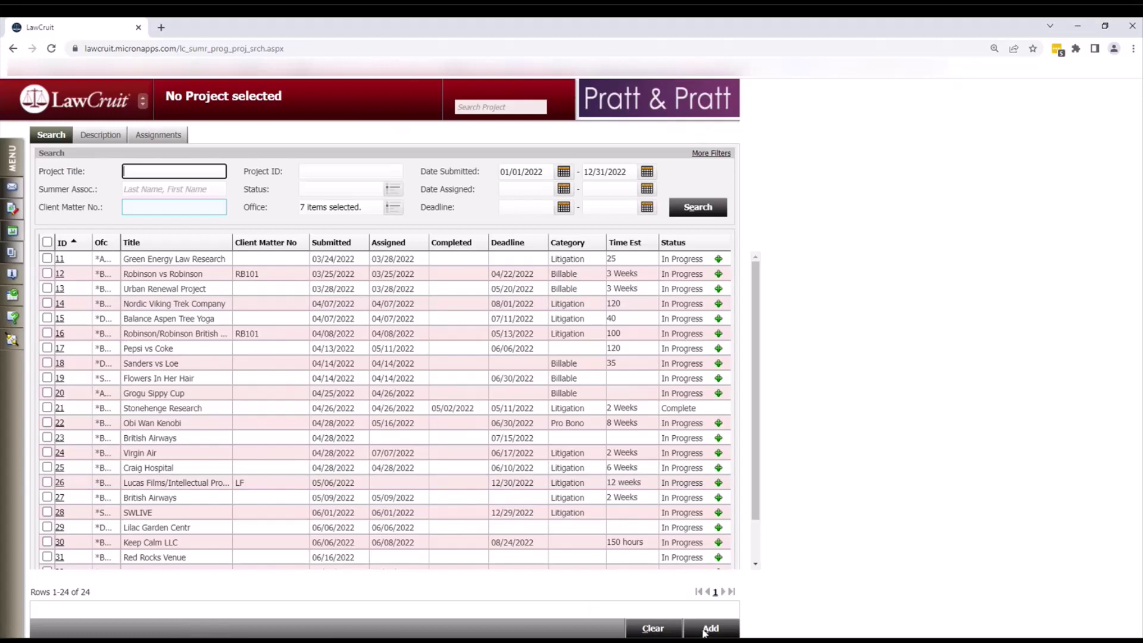
{"action": "left_click", "coordinate": [709, 629]}
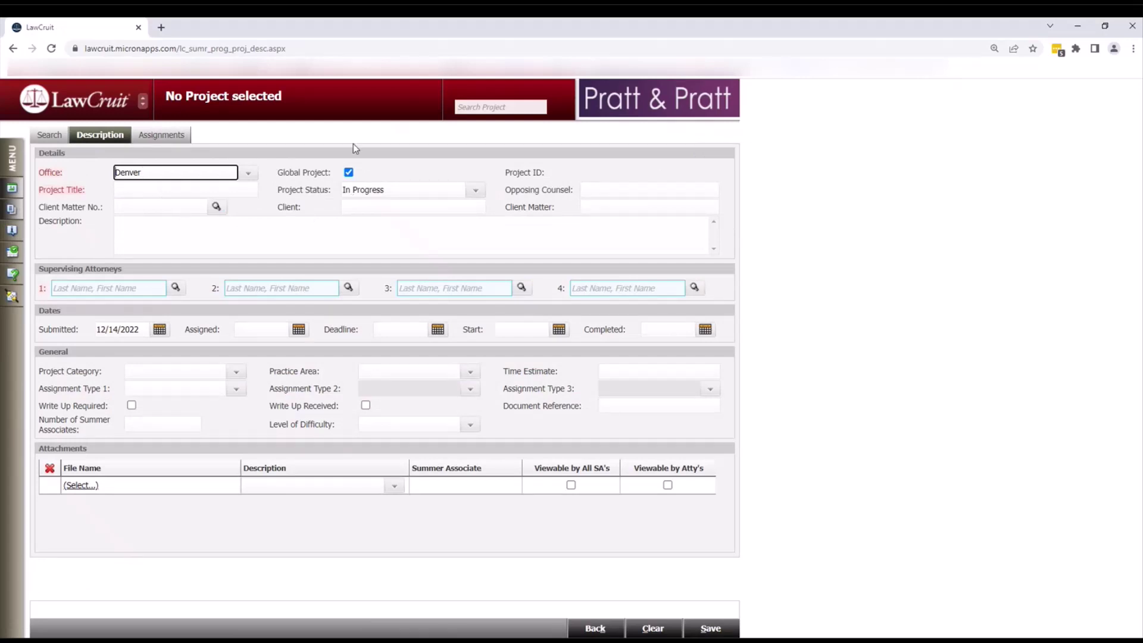
- Keep the project global, title it 'CVS Legal' and give it the description 'CVS Legal'
{"action": "left_click", "coordinate": [348, 173]}
{"action": "left_click", "coordinate": [349, 175]}
{"action": "left_click", "coordinate": [166, 190]}
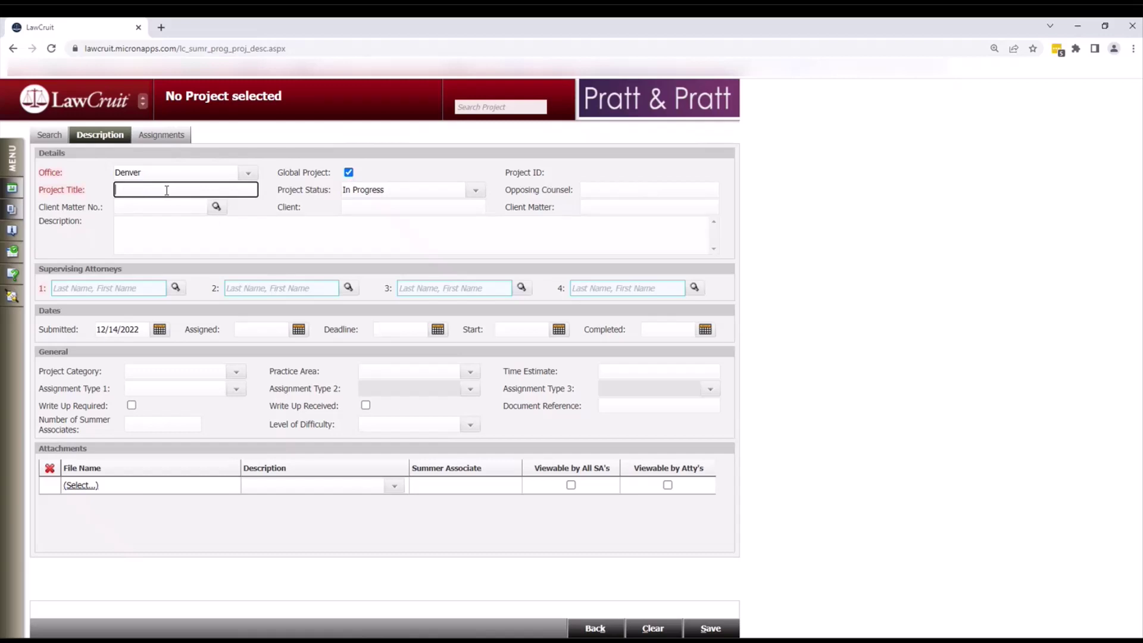
{"action": "type", "text": "CVS Legal"}
{"action": "left_click", "coordinate": [134, 206]}
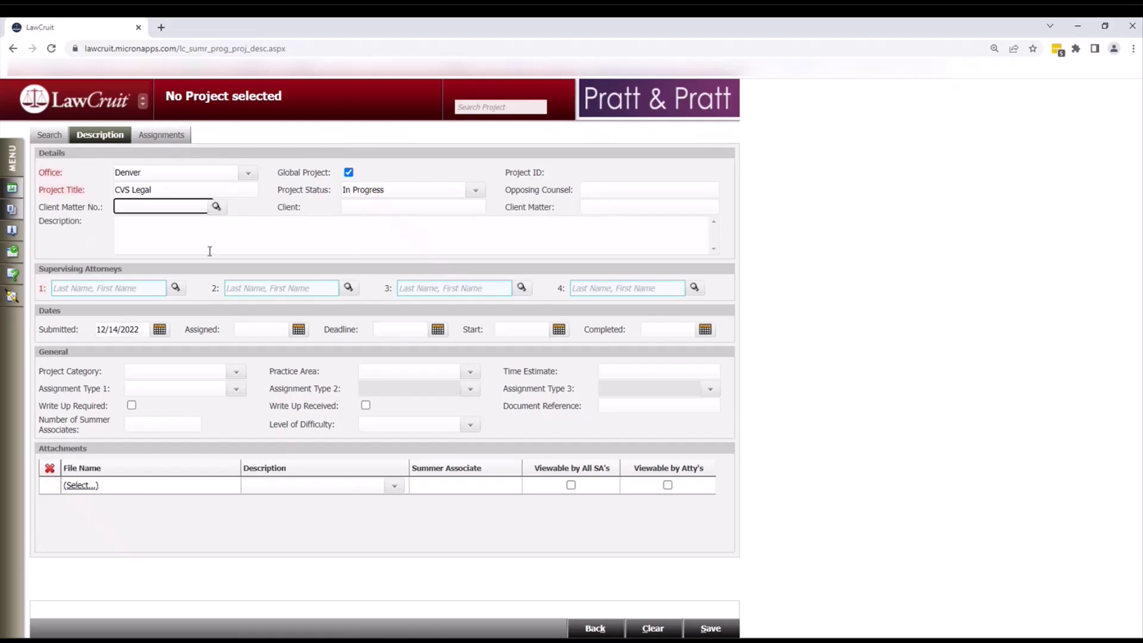
{"action": "left_click", "coordinate": [169, 225]}
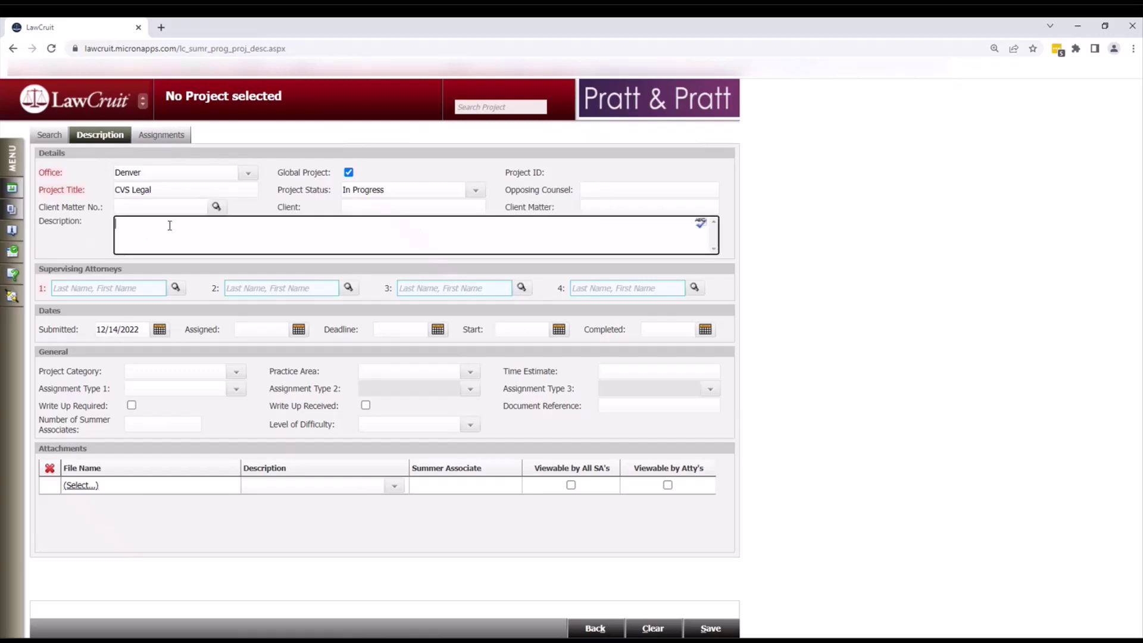
{"action": "type", "text": "CVS Legal"}
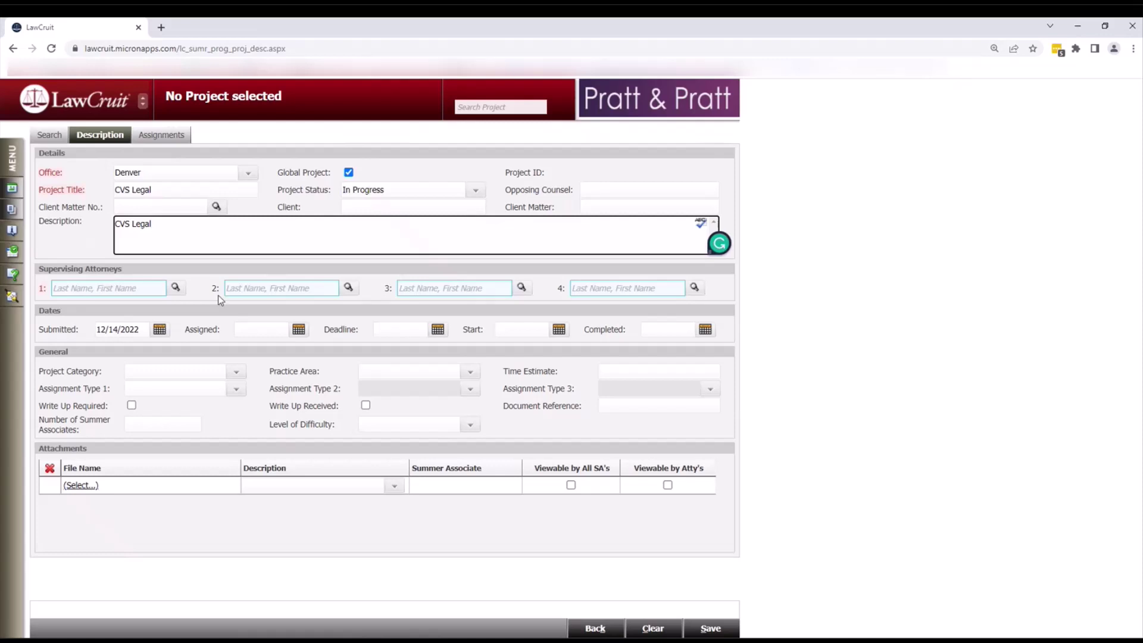
- Fill Supervising Attorney 1 with the suggested attorney from the autocomplete
{"action": "left_click", "coordinate": [128, 289]}
{"action": "type", "text": "whe"}
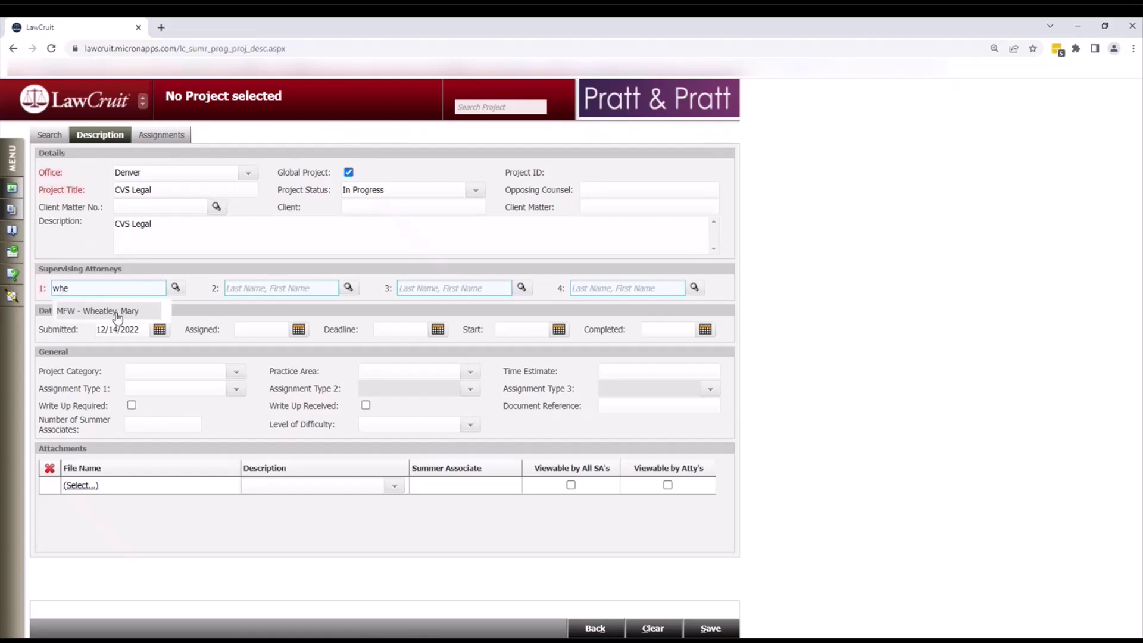
{"action": "left_click", "coordinate": [113, 311]}
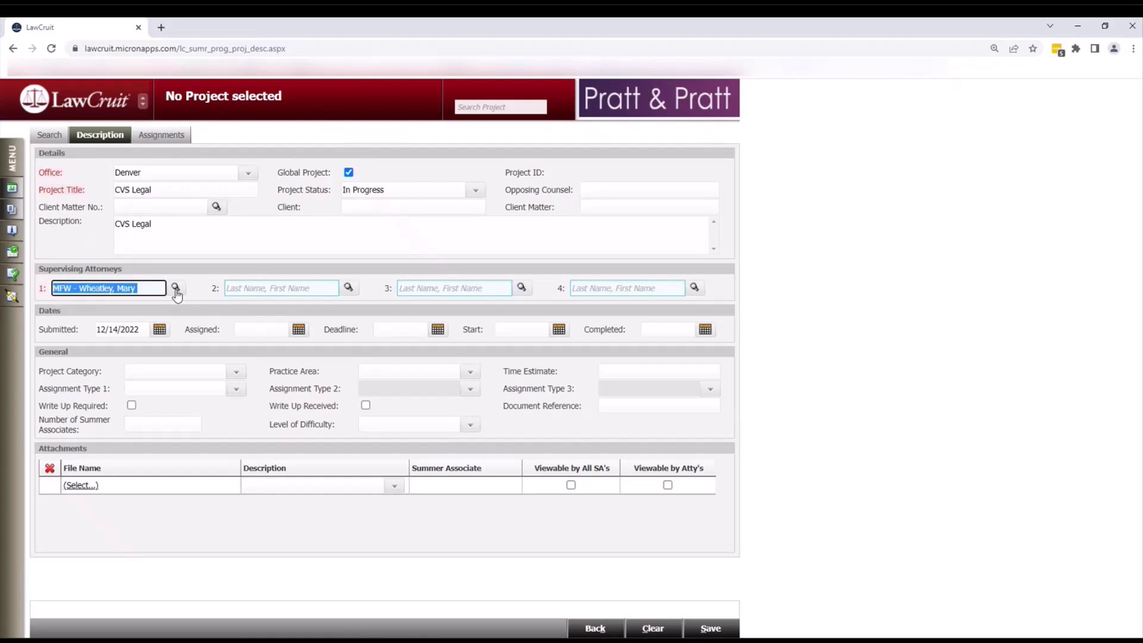
- Set Supervising Attorneys 2 and 3 to the Fort Collins network admin and Boulder executive
{"action": "left_click", "coordinate": [349, 289]}
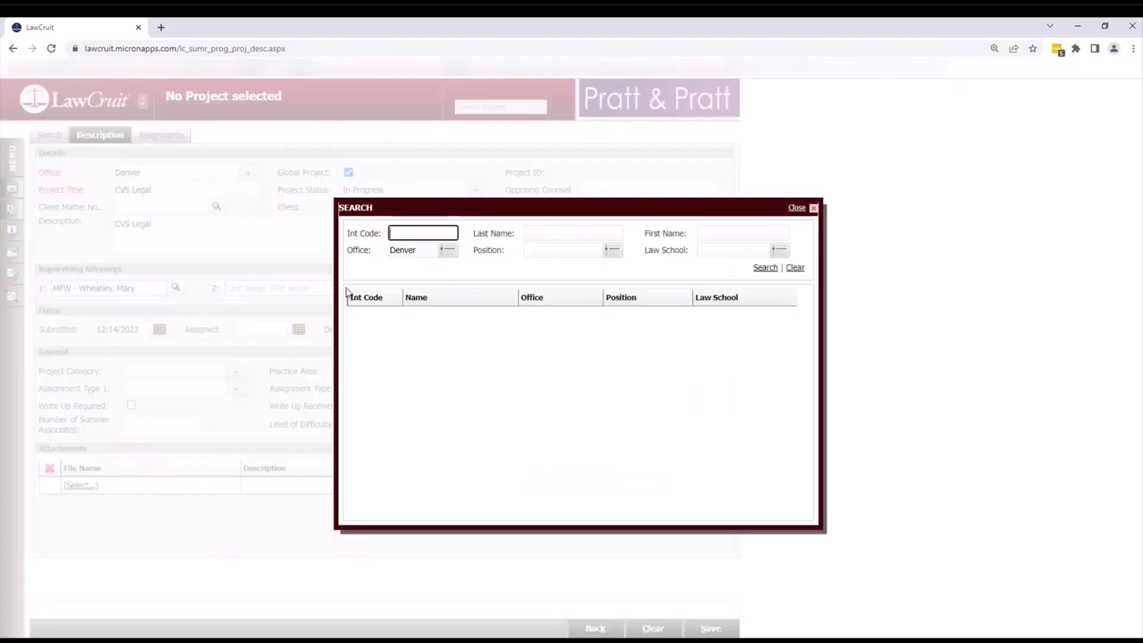
{"action": "left_click", "coordinate": [447, 251]}
{"action": "left_click", "coordinate": [409, 275]}
{"action": "left_click", "coordinate": [405, 462]}
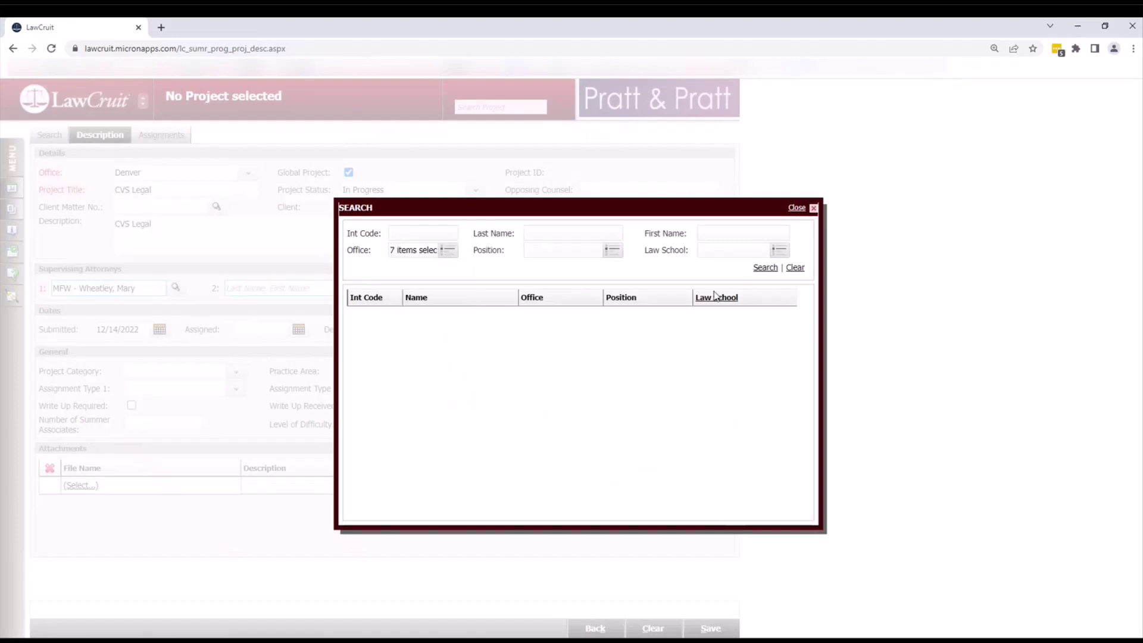
{"action": "left_click", "coordinate": [760, 269]}
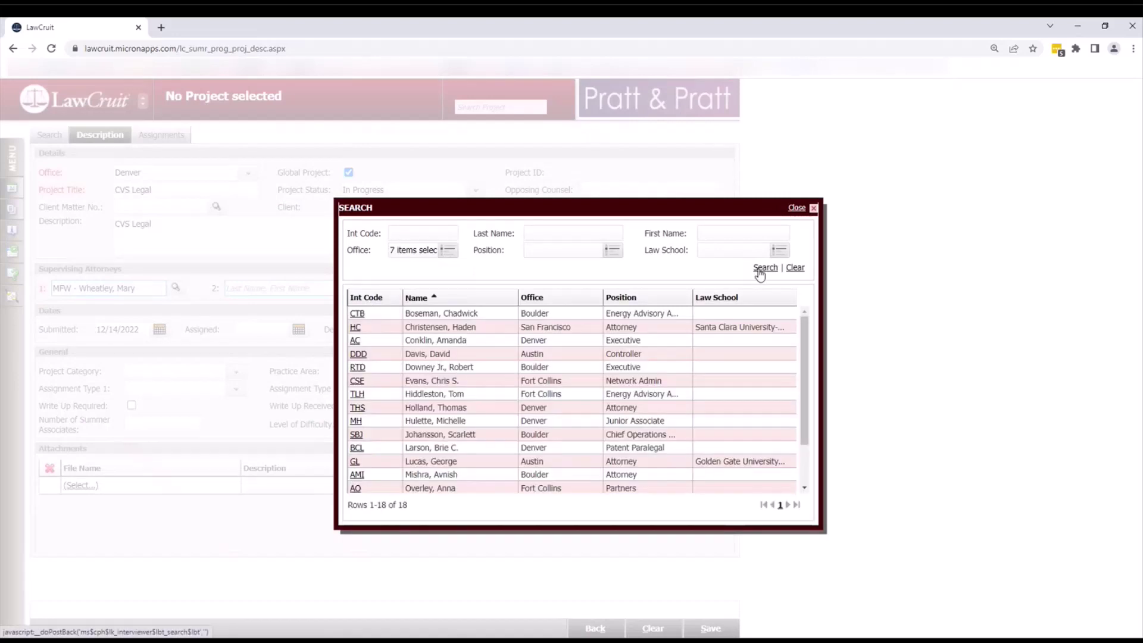
{"action": "left_click", "coordinate": [357, 381]}
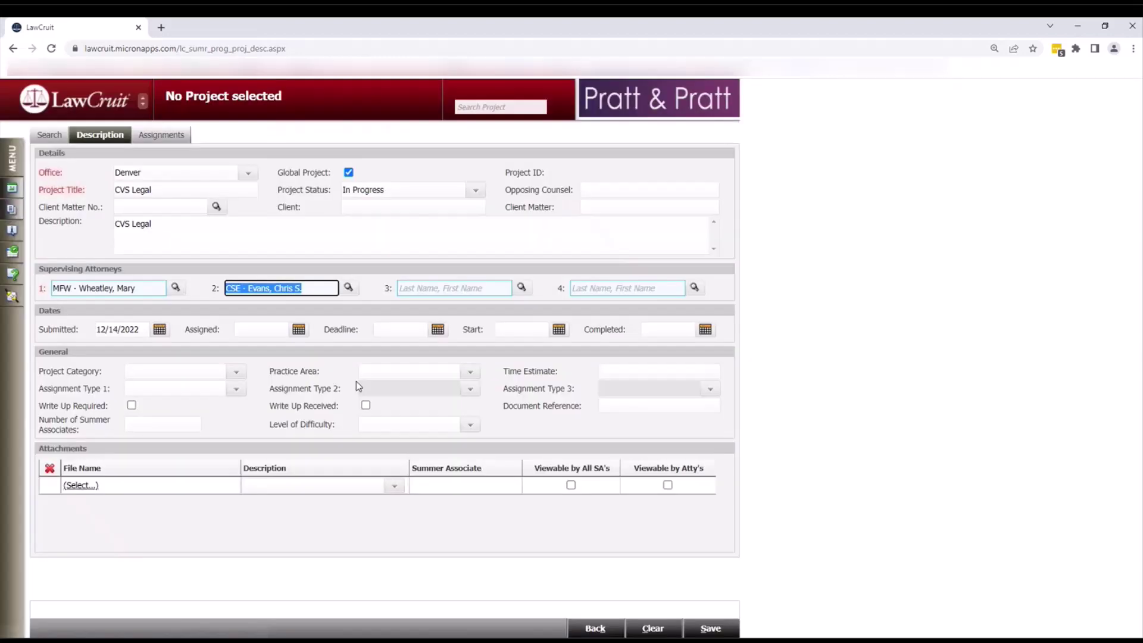
{"action": "left_click", "coordinate": [375, 289]}
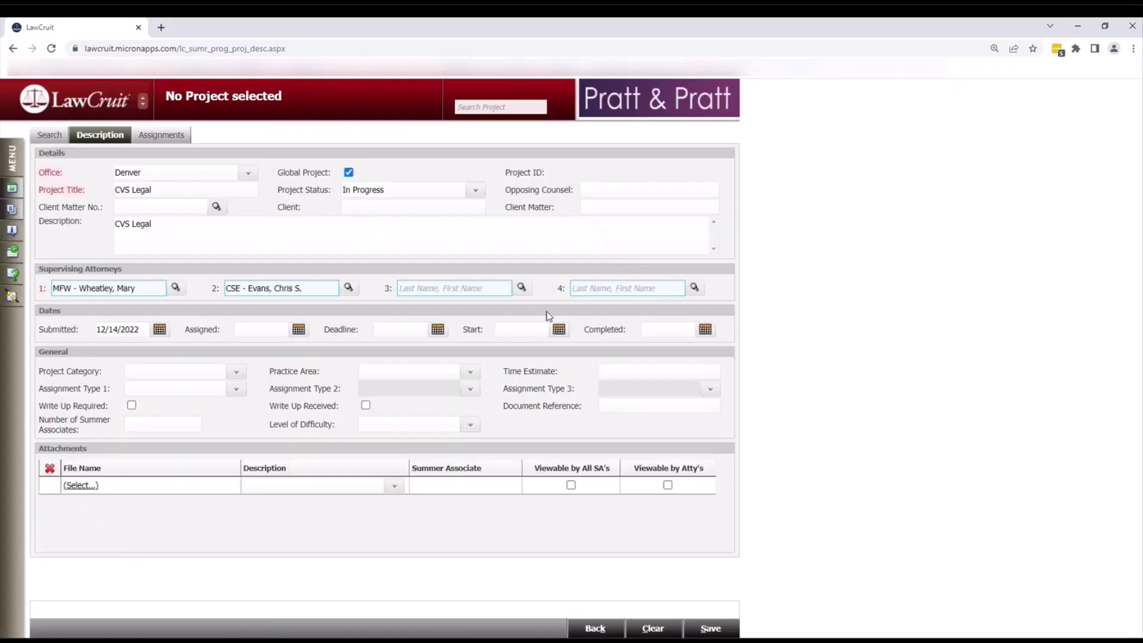
{"action": "left_click", "coordinate": [522, 288]}
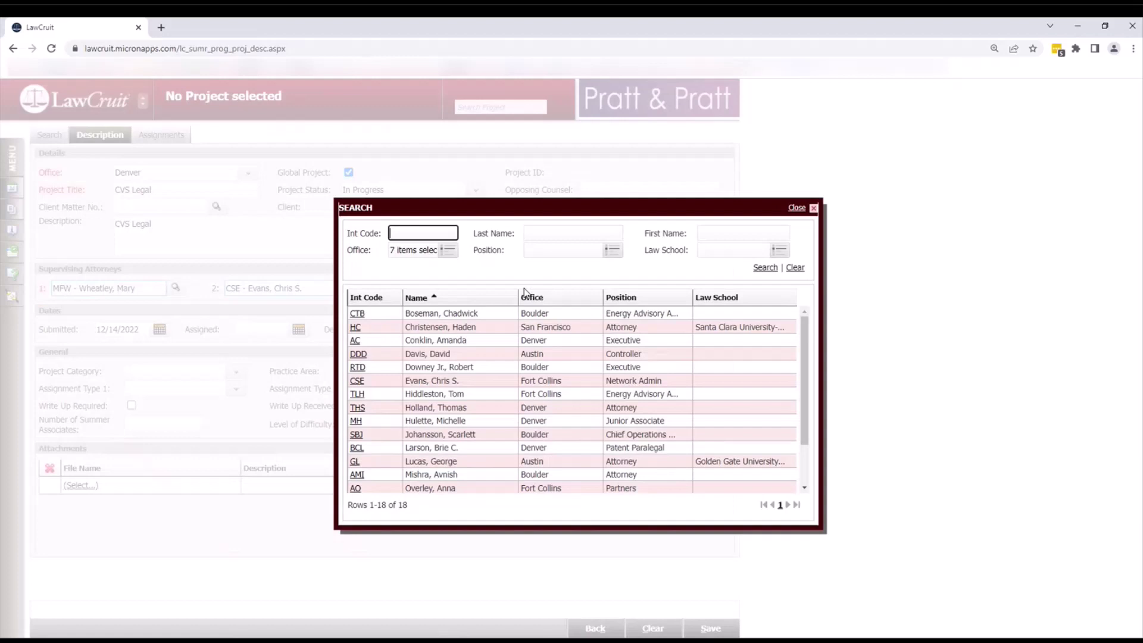
{"action": "left_click", "coordinate": [357, 366]}
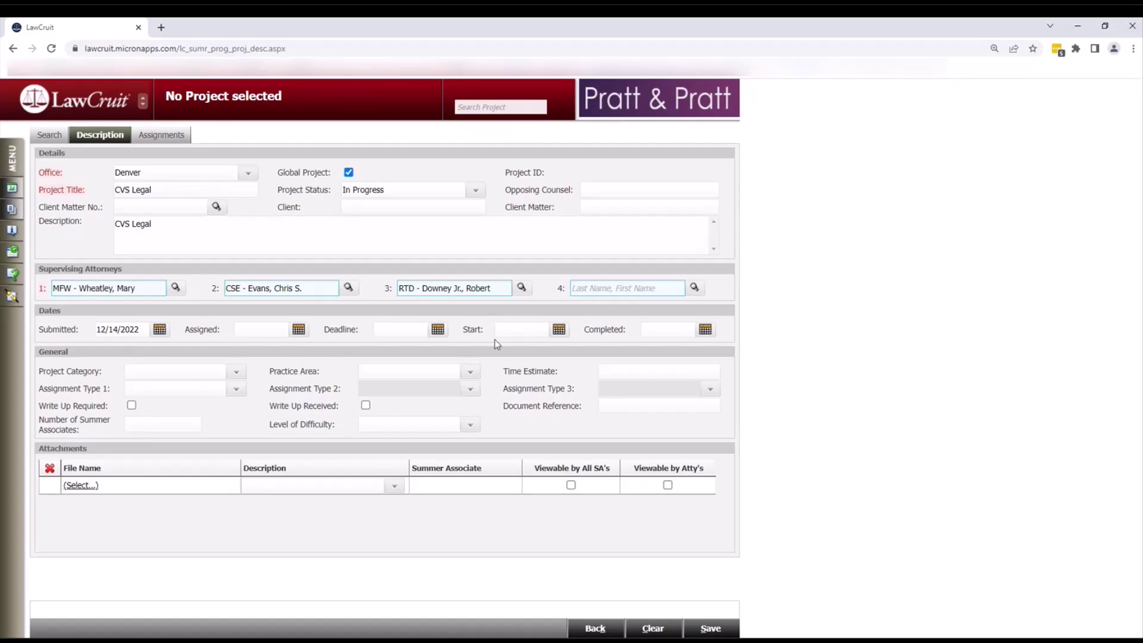
- Set the start date to 12/26/2022, category Billable and practice area Oil And Gas
{"action": "left_click", "coordinate": [558, 329]}
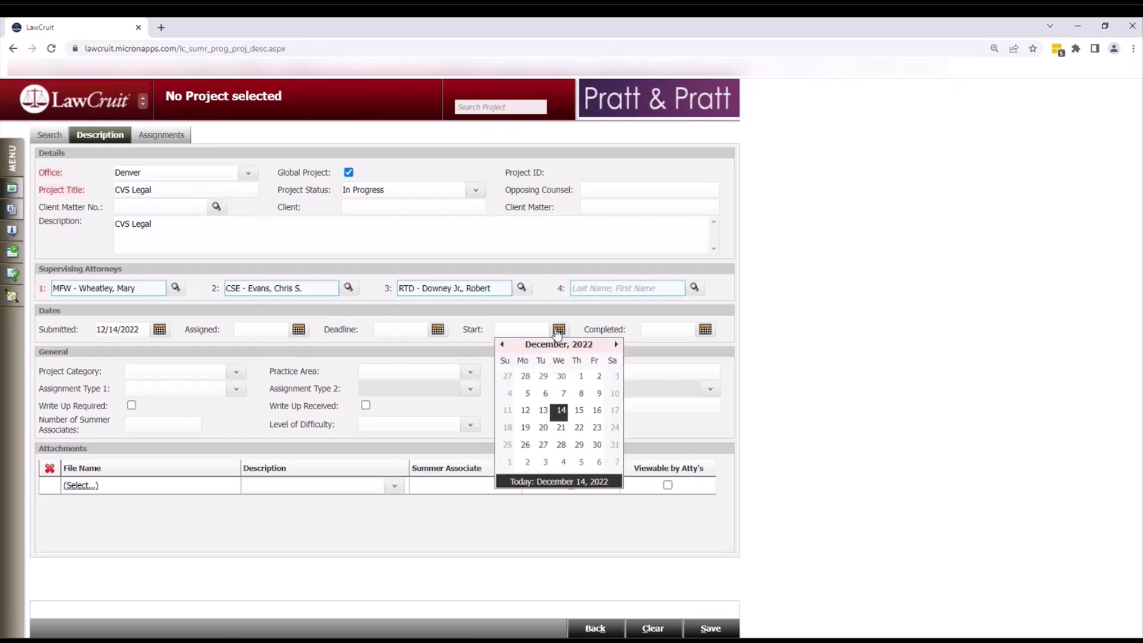
{"action": "left_click", "coordinate": [526, 447]}
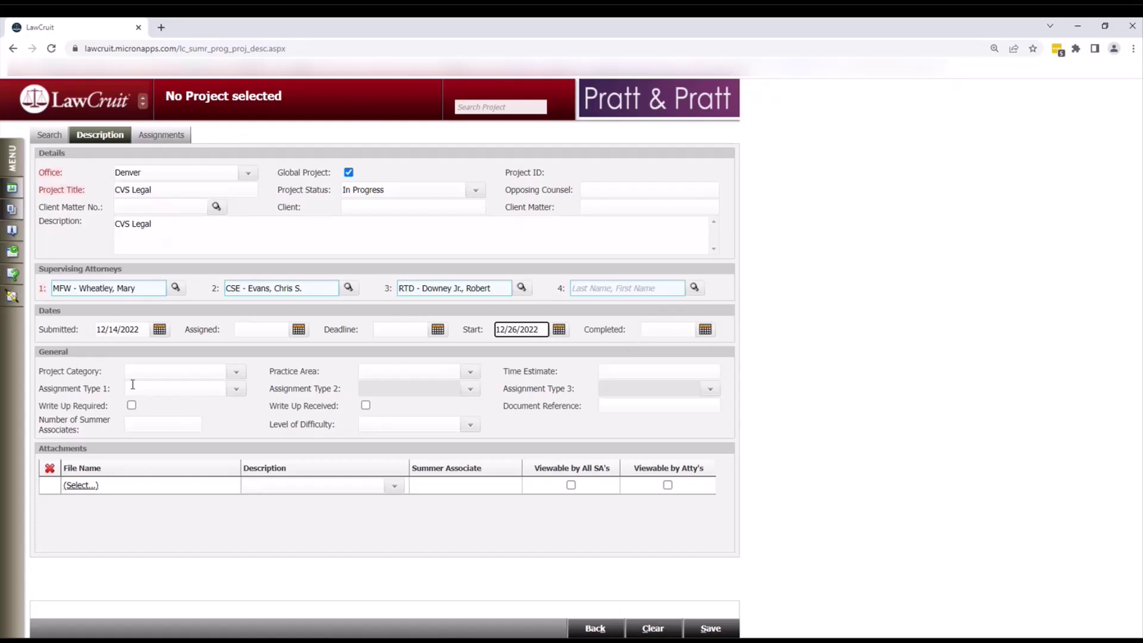
{"action": "left_click", "coordinate": [236, 374]}
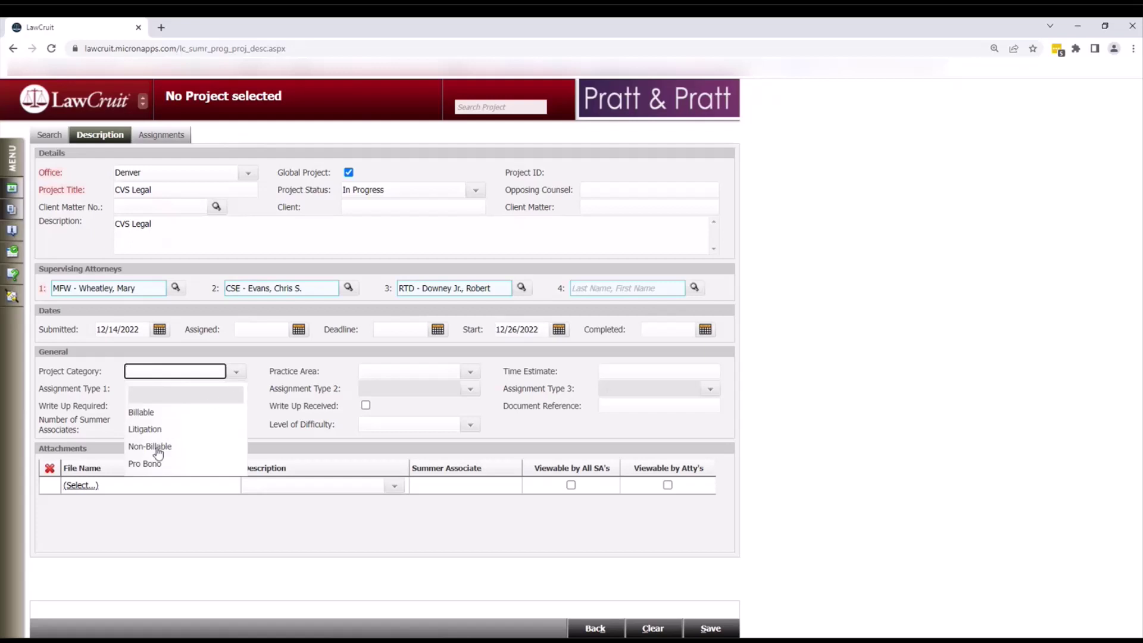
{"action": "left_click", "coordinate": [140, 412]}
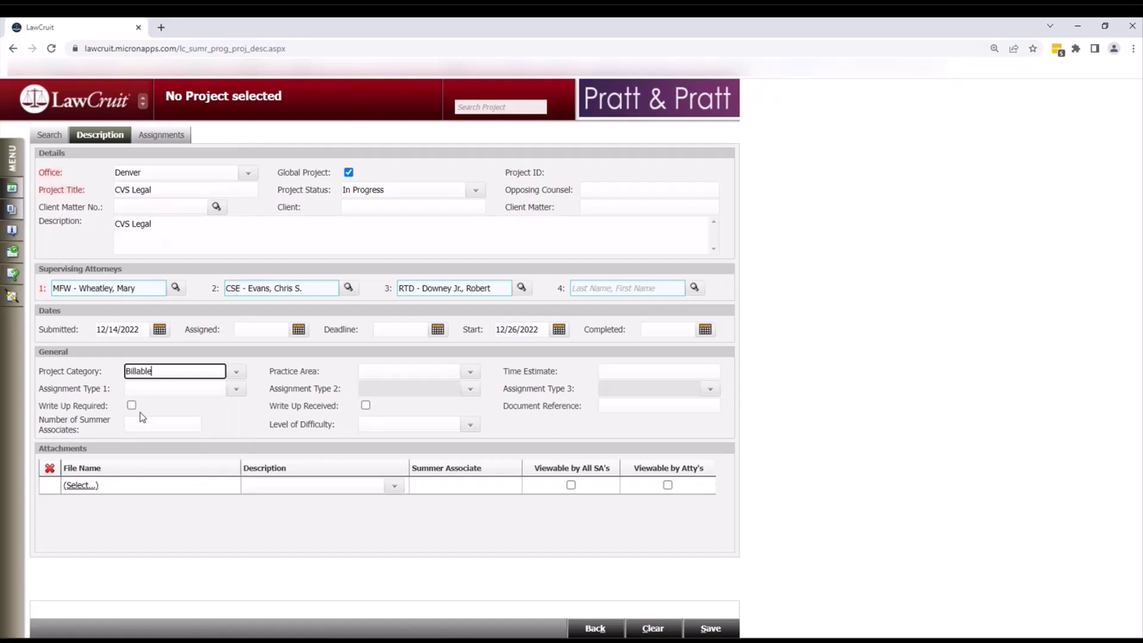
{"action": "left_click", "coordinate": [470, 373]}
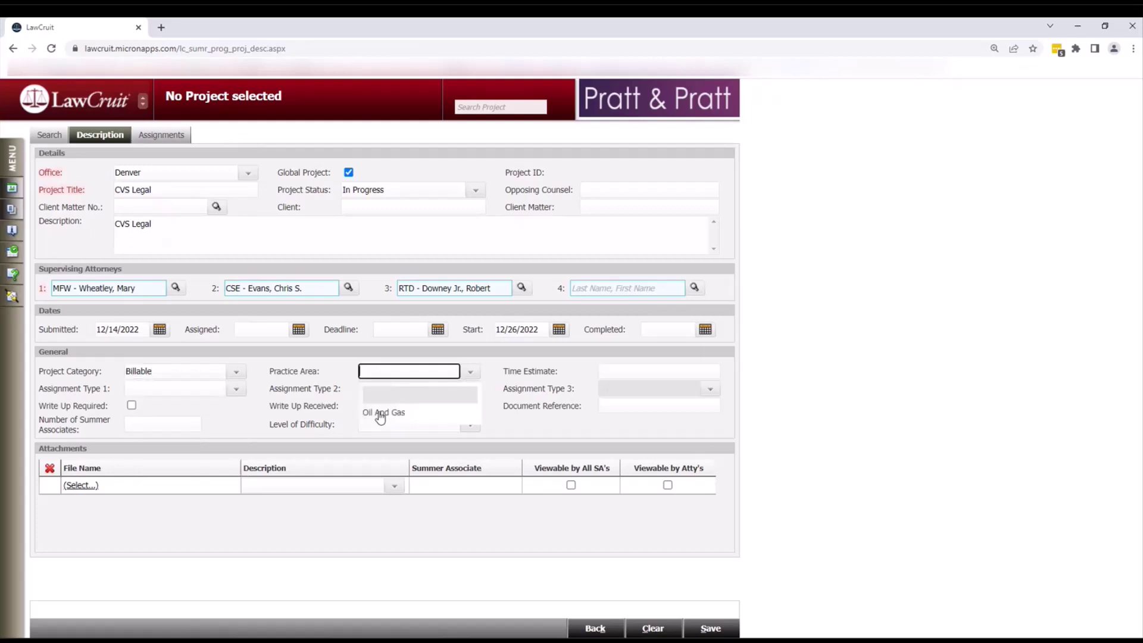
{"action": "left_click", "coordinate": [379, 413]}
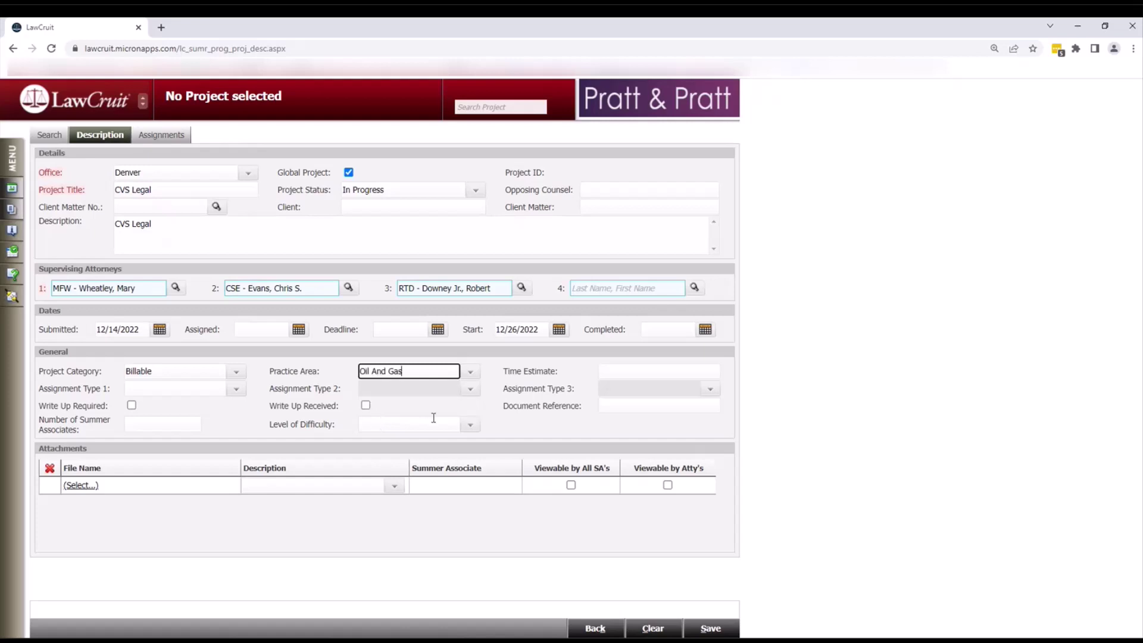
- Enter 120 as the project's time estimate
{"action": "left_click", "coordinate": [620, 370]}
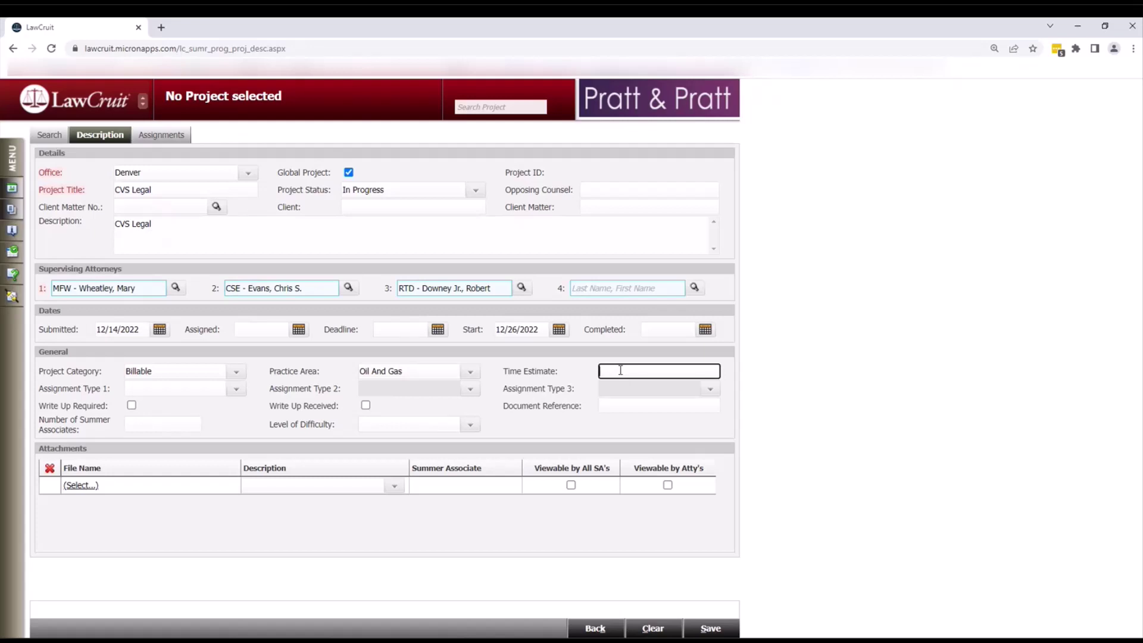
{"action": "type", "text": "120"}
{"action": "key", "text": "Tab"}
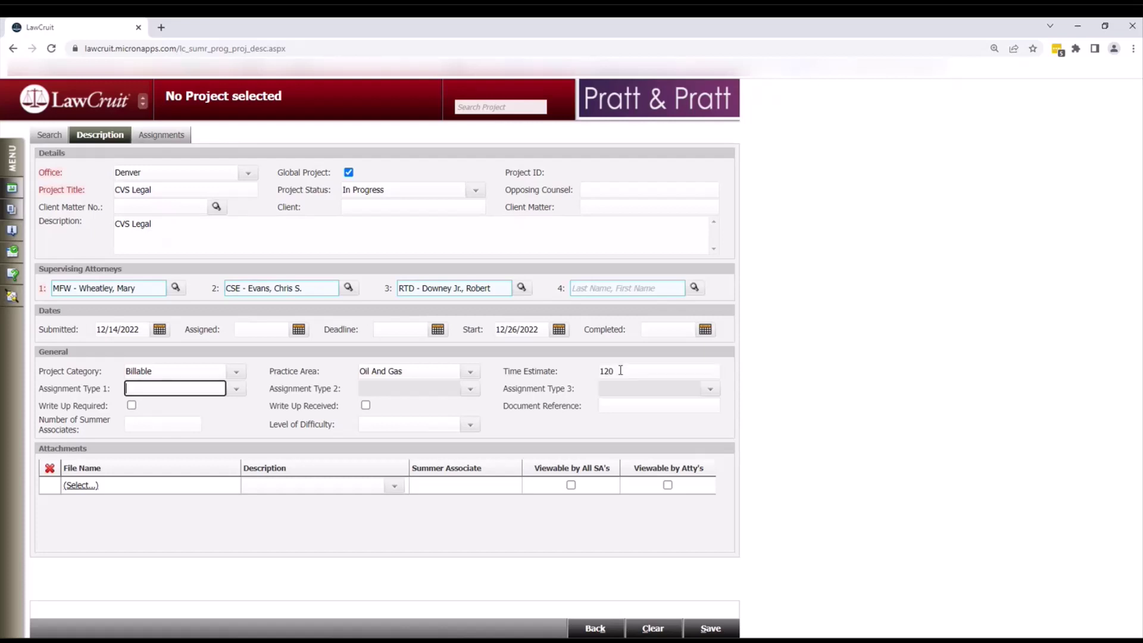
{"action": "left_click", "coordinate": [237, 390]}
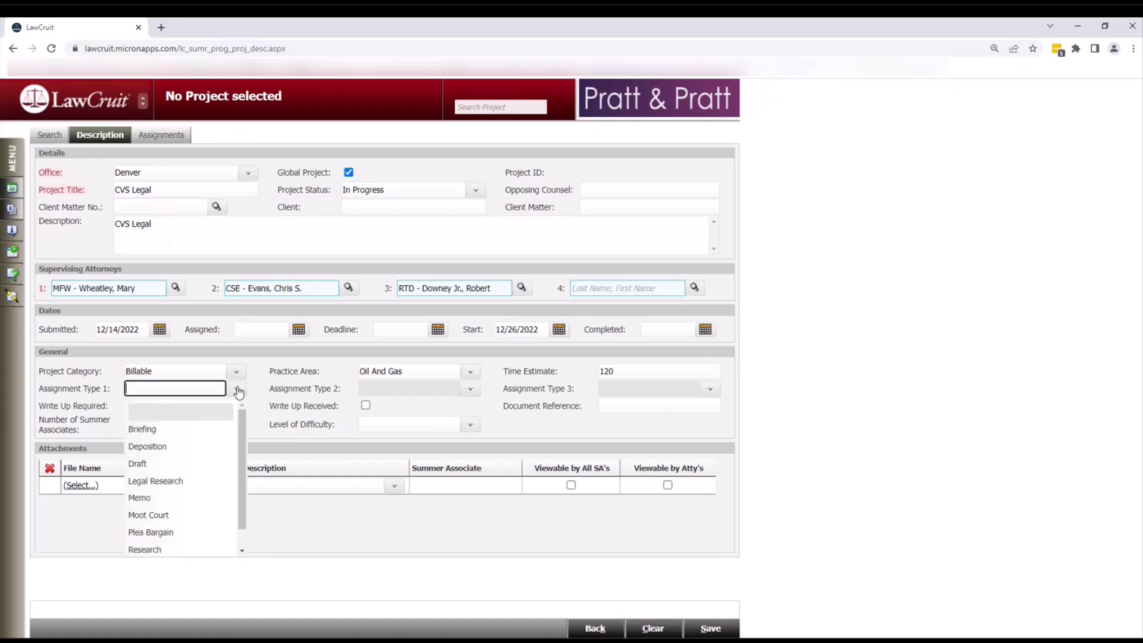
- Choose Legal Research for assignment type 1, enter 3 summer associates, and pick Easy difficulty
{"action": "left_click", "coordinate": [166, 483]}
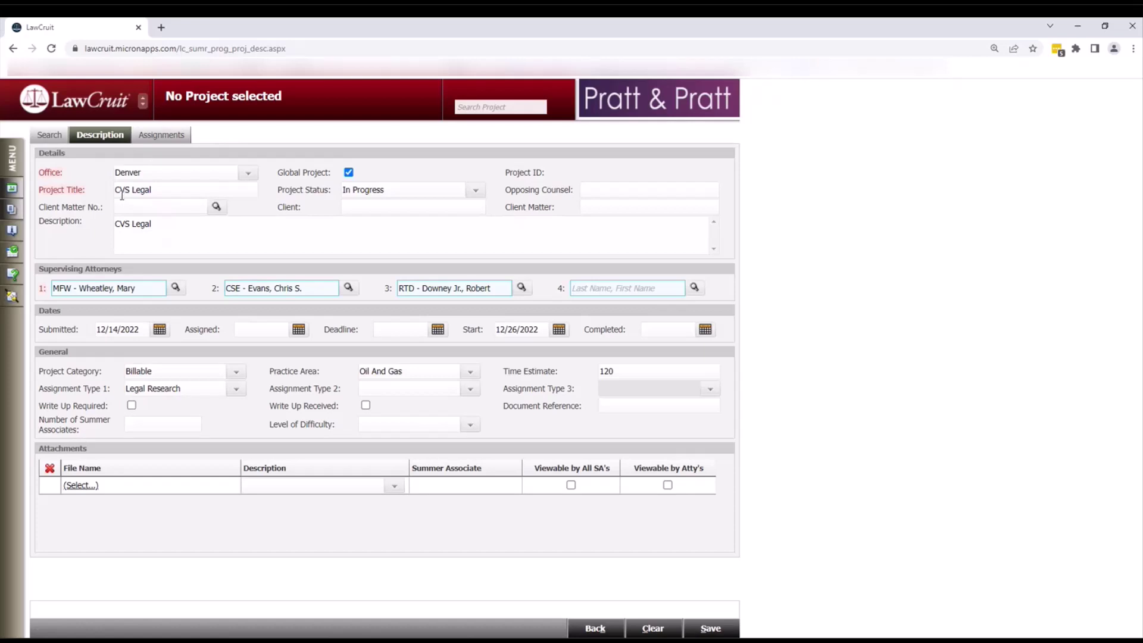
{"action": "left_click", "coordinate": [142, 424]}
{"action": "type", "text": "3"}
{"action": "left_click", "coordinate": [469, 427]}
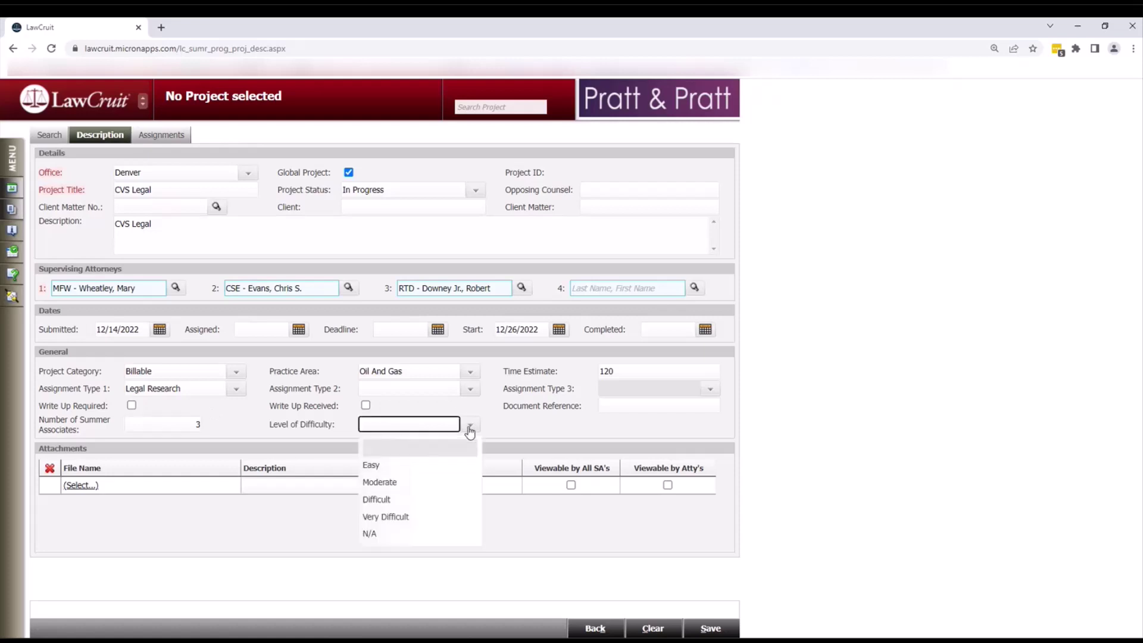
{"action": "left_click", "coordinate": [372, 469]}
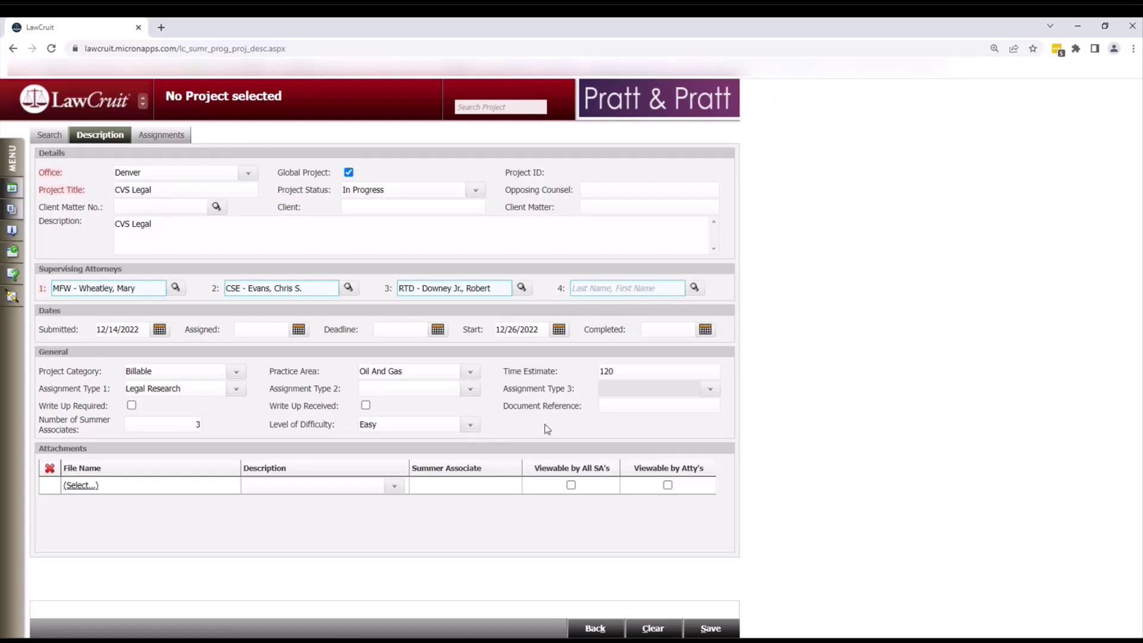
{"action": "left_click", "coordinate": [610, 406]}
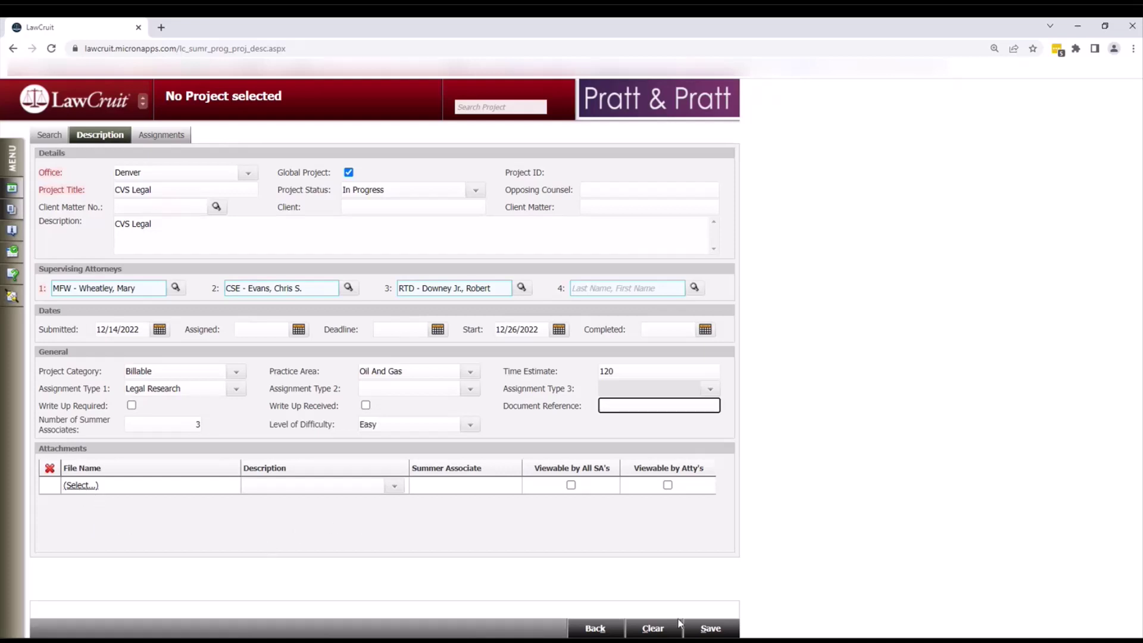
- Save the CVS Legal project and assign the Denver Legal associate via the 'ma' autocomplete
{"action": "left_click", "coordinate": [706, 628]}
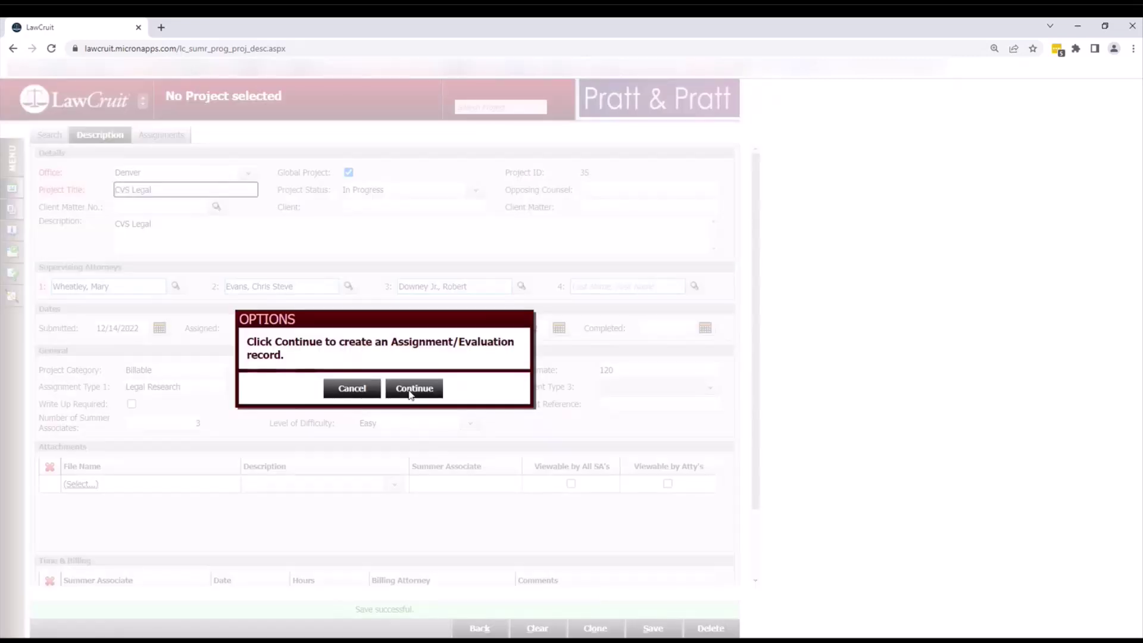
{"action": "left_click", "coordinate": [411, 393]}
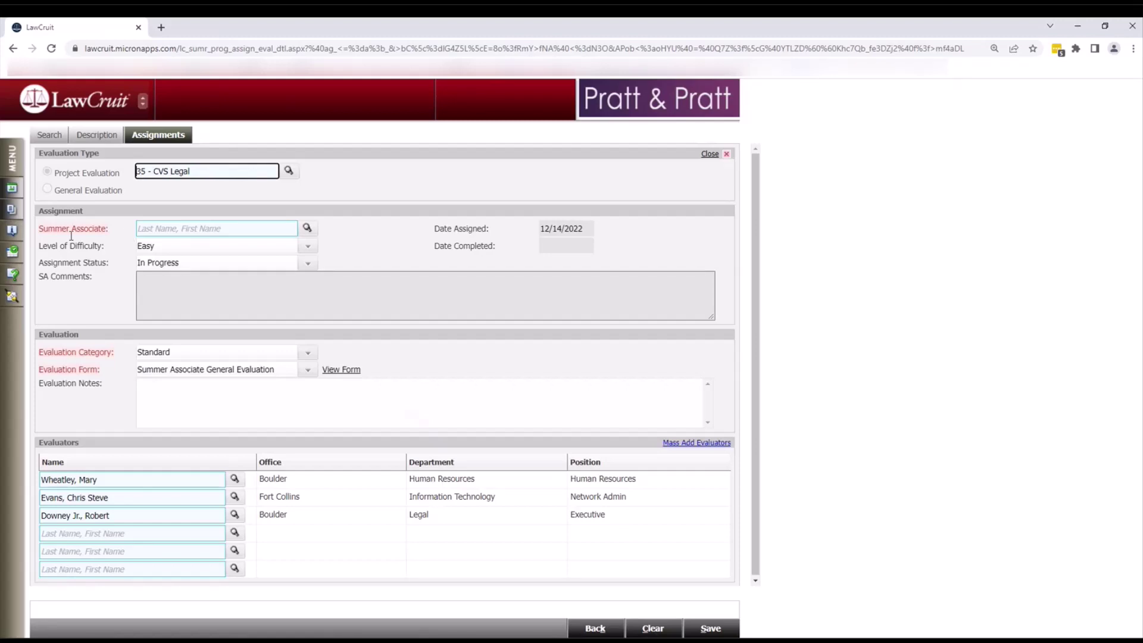
{"action": "left_click", "coordinate": [256, 229]}
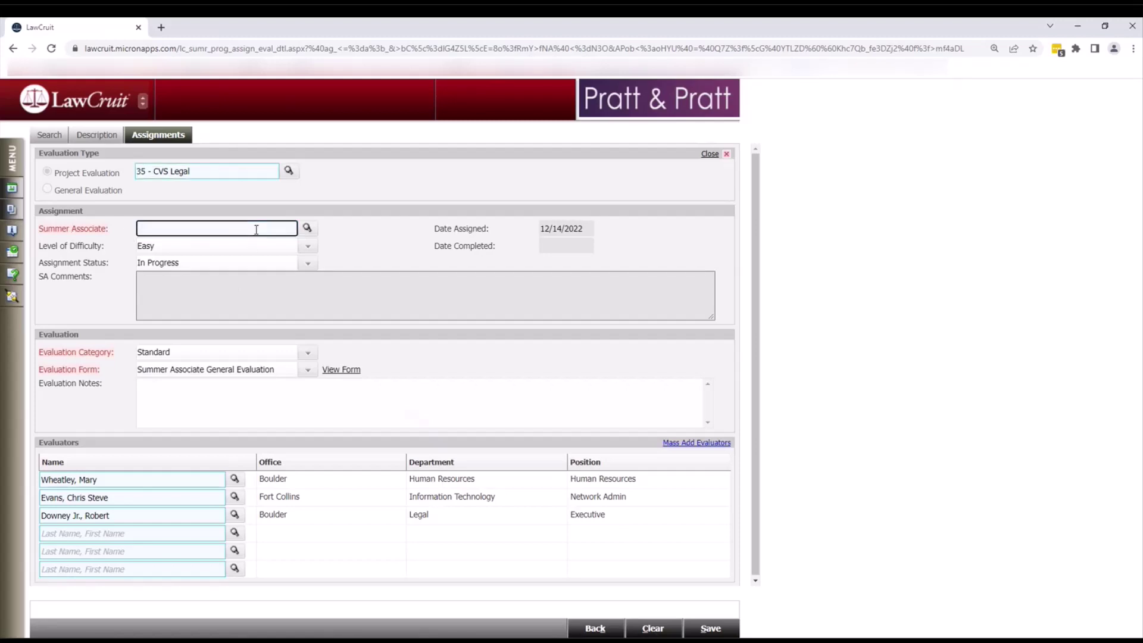
{"action": "type", "text": "ma"}
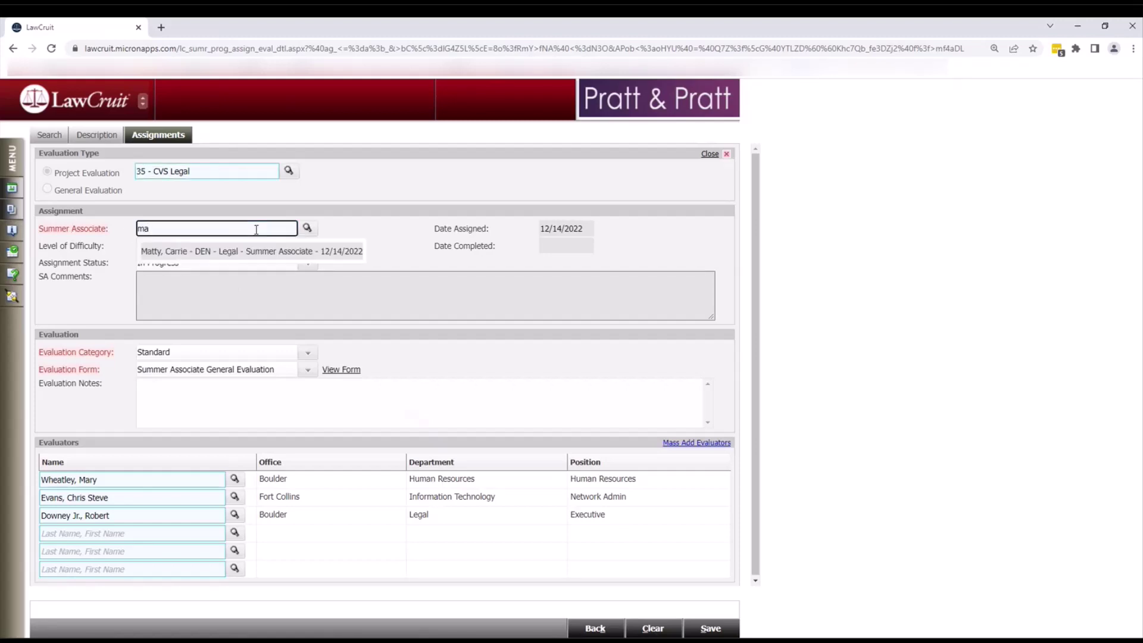
{"action": "left_click", "coordinate": [231, 251]}
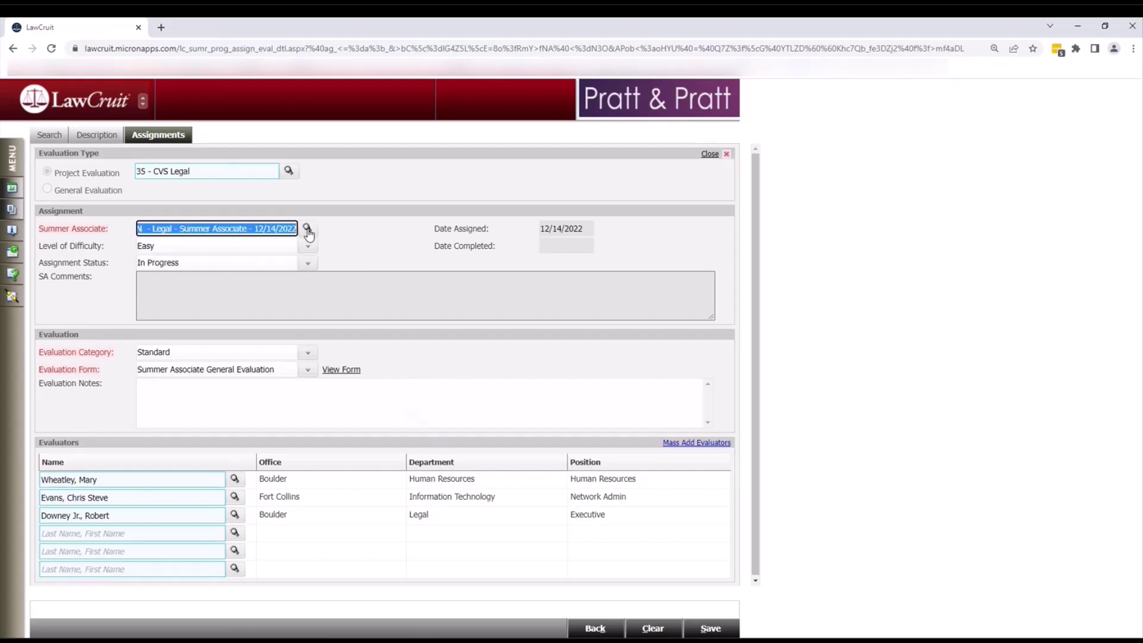
{"action": "left_click", "coordinate": [368, 240]}
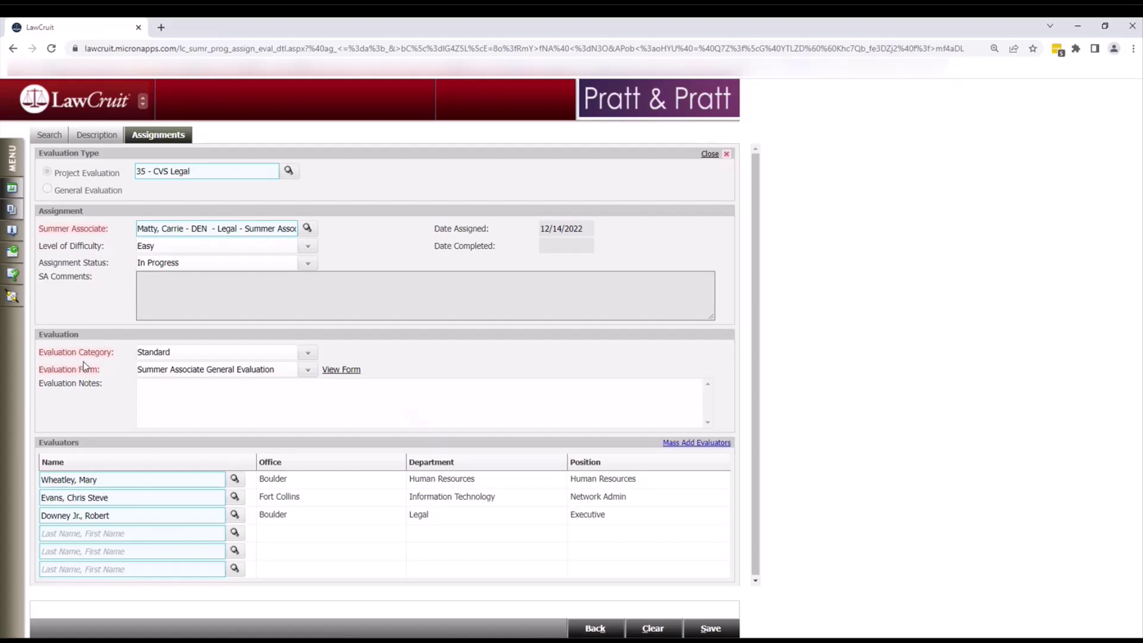
- Keep the Standard evaluation category and choose the Summer Associate Project Evaluation form
{"action": "left_click", "coordinate": [309, 356]}
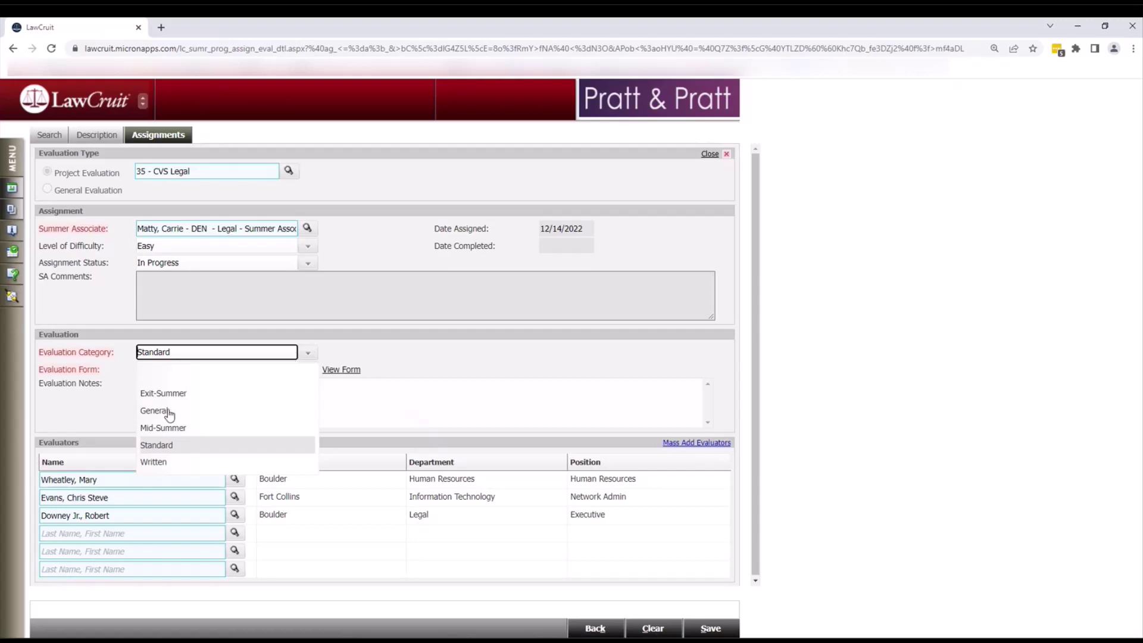
{"action": "left_click", "coordinate": [159, 447]}
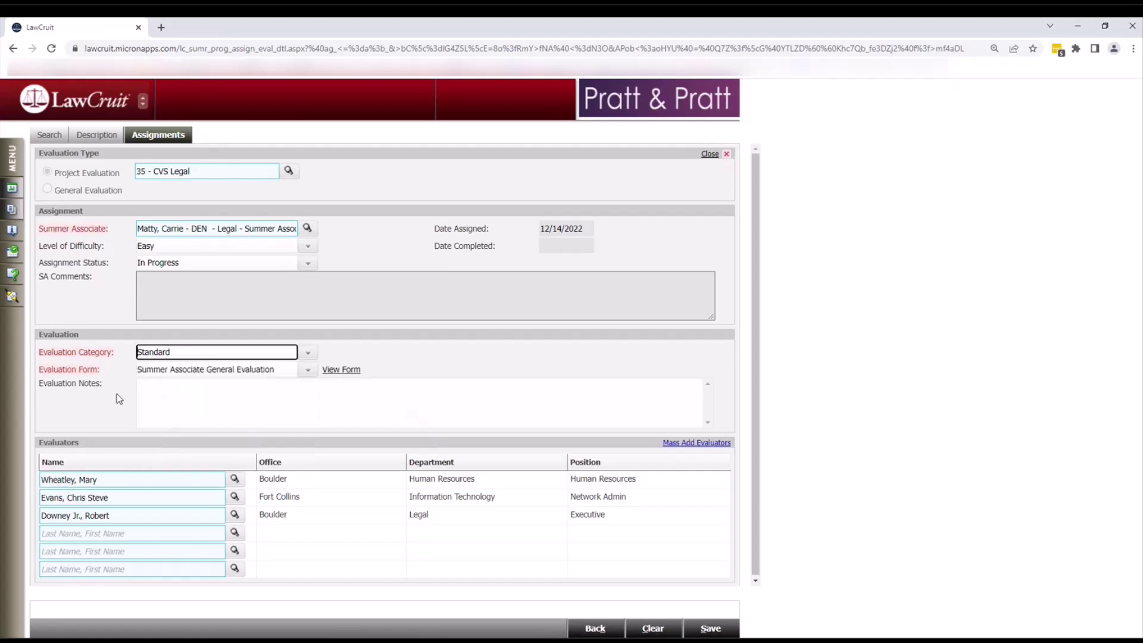
{"action": "left_click", "coordinate": [309, 375]}
{"action": "left_click", "coordinate": [309, 375]}
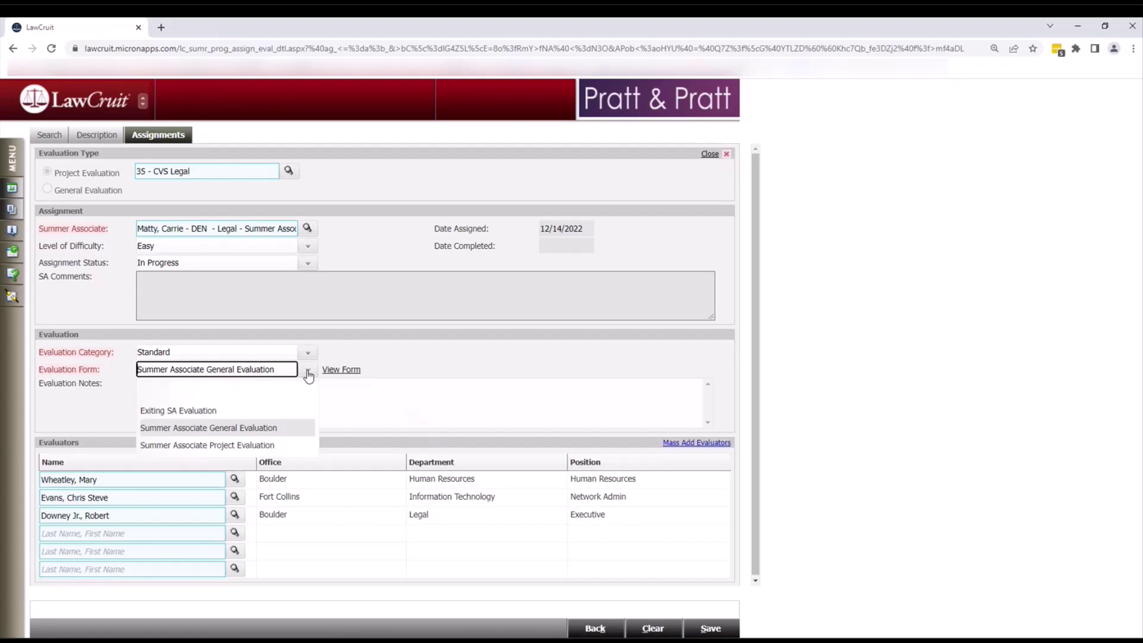
{"action": "left_click", "coordinate": [231, 447]}
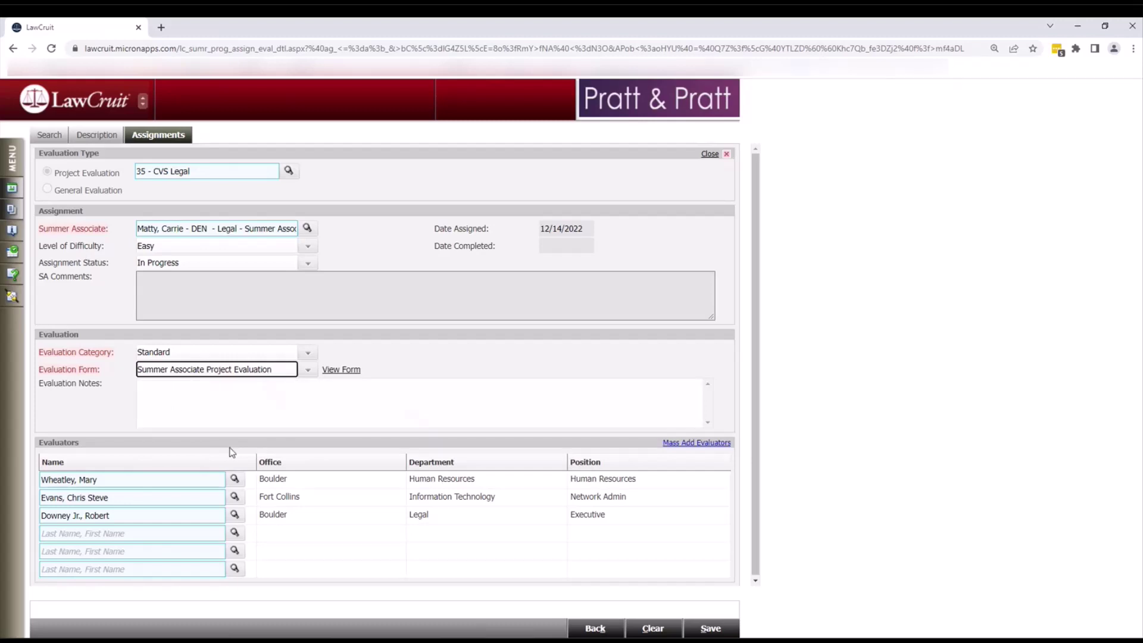
{"action": "left_click", "coordinate": [331, 370]}
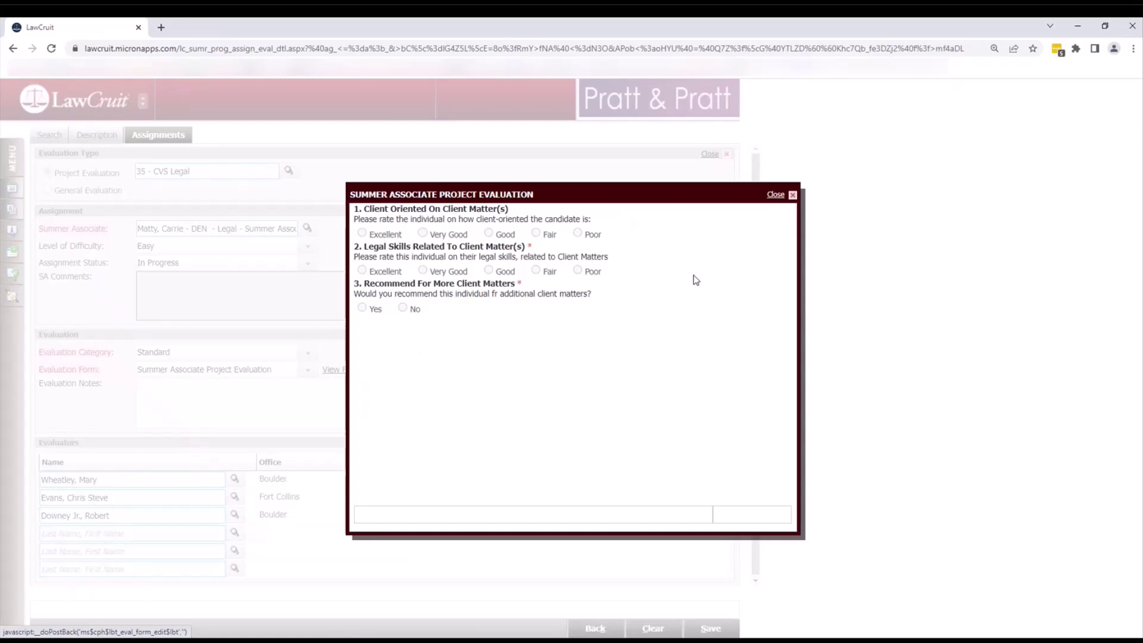
{"action": "left_click", "coordinate": [775, 196]}
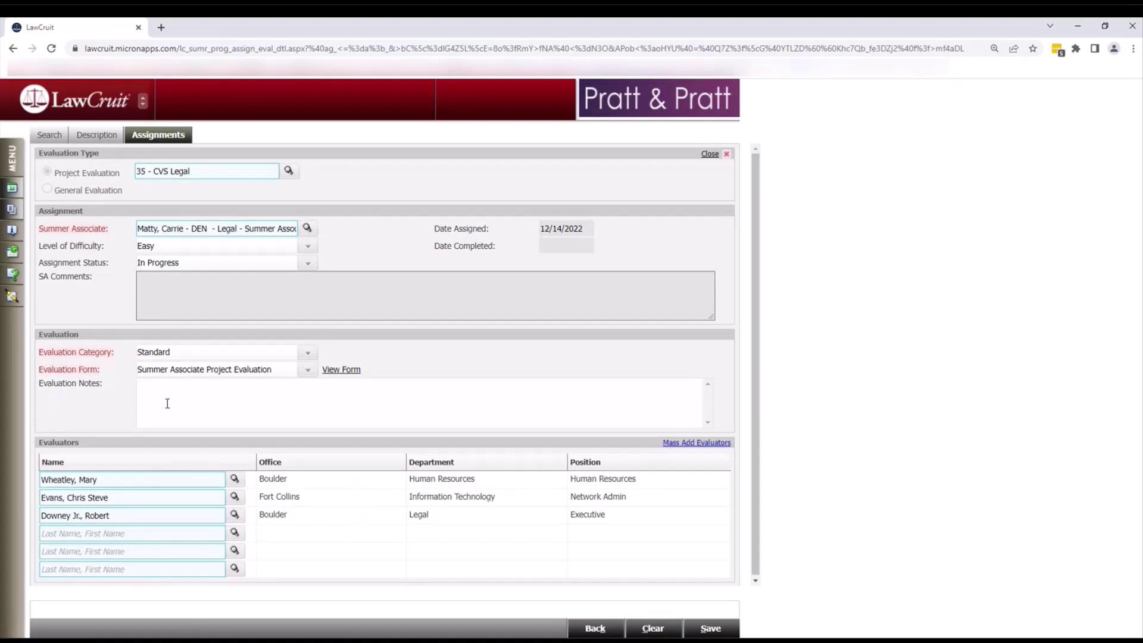
{"action": "scroll", "coordinate": [252, 403], "scroll_direction": "down", "scroll_amount": 1}
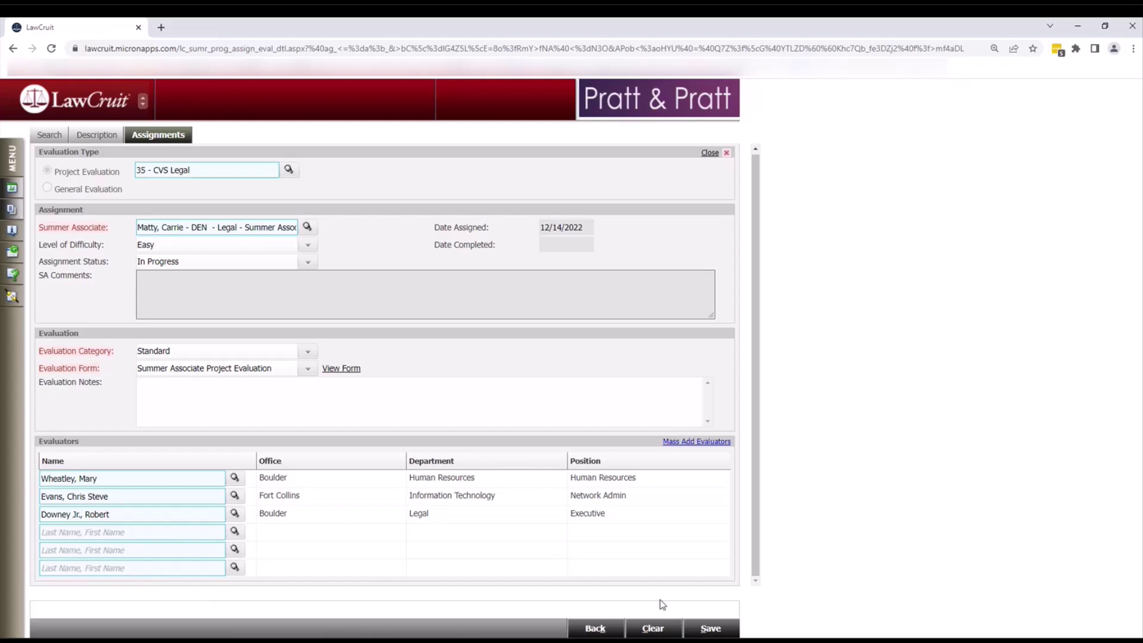
- Save the assignment with its three evaluators and begin another CVS Legal assignment
{"action": "left_click", "coordinate": [696, 631]}
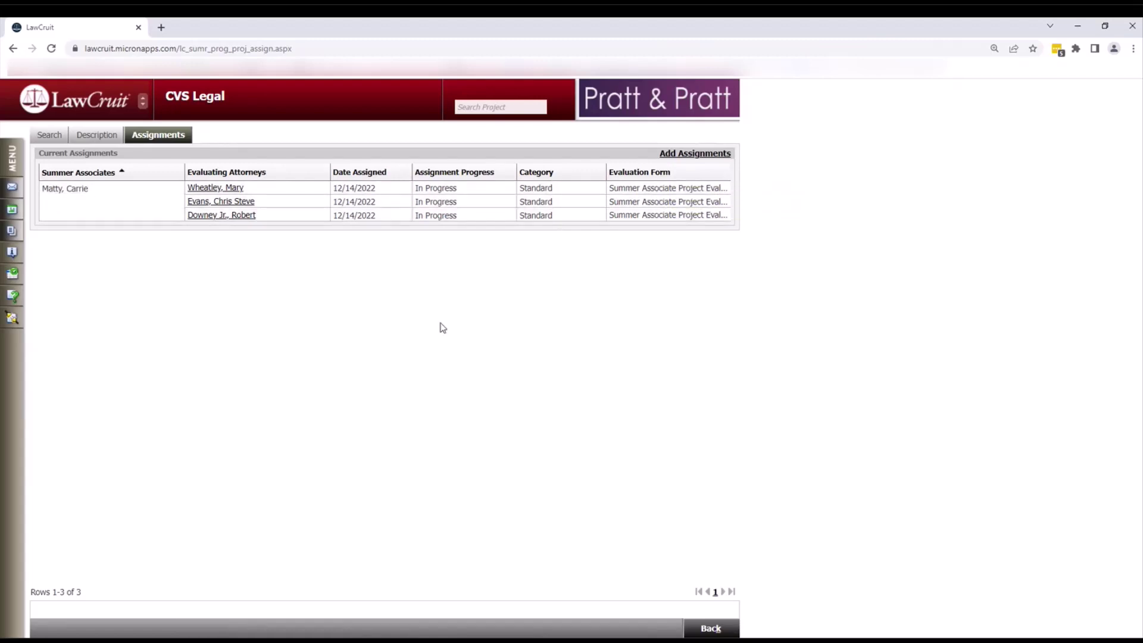
{"action": "left_click", "coordinate": [677, 154]}
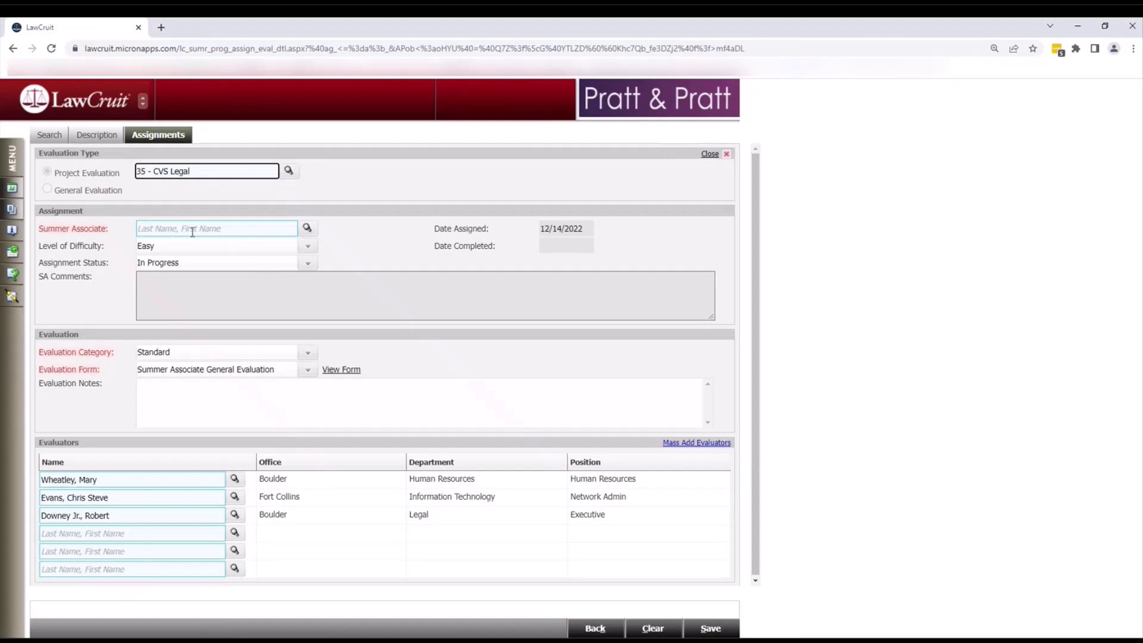
- Search summer associates across all offices and pick the Boulder Finance associate
{"action": "left_click", "coordinate": [307, 229]}
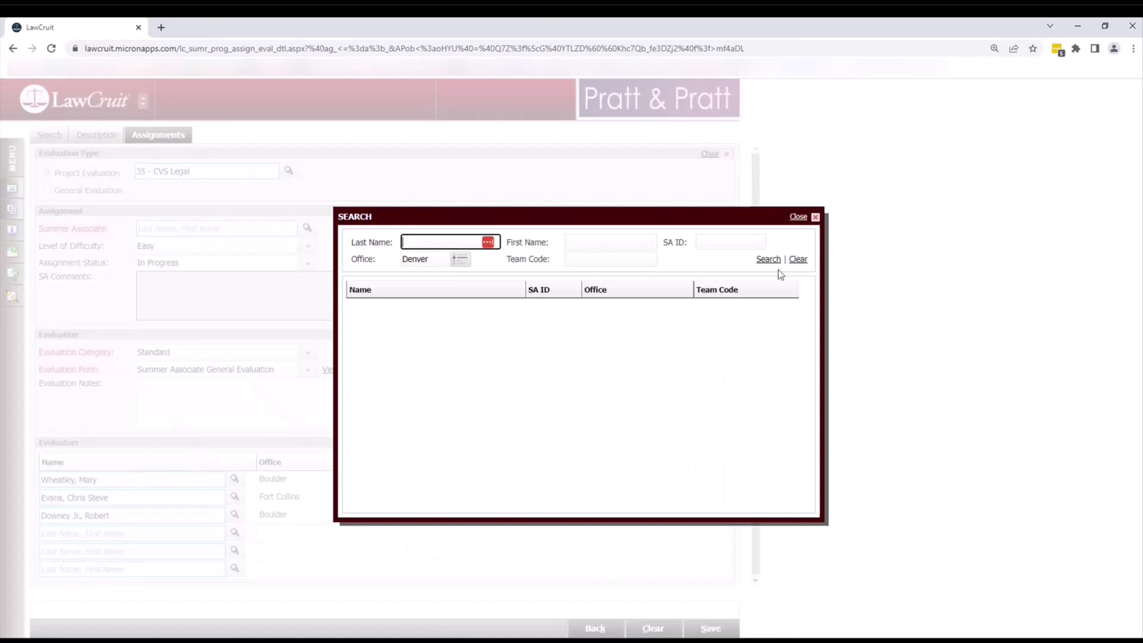
{"action": "left_click", "coordinate": [460, 260]}
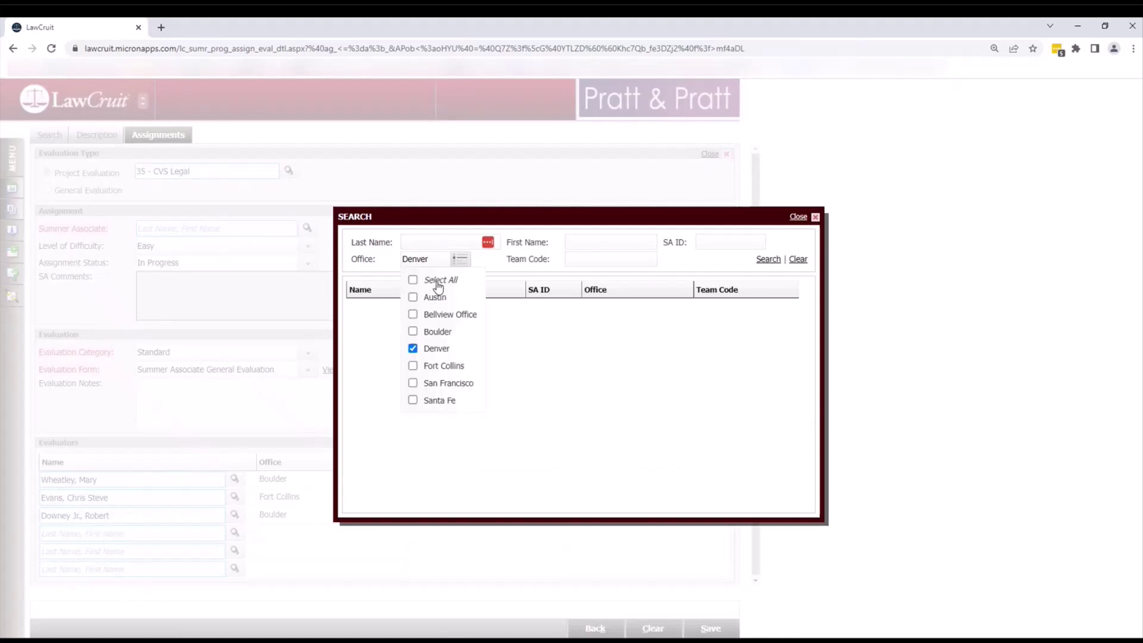
{"action": "left_click", "coordinate": [452, 281]}
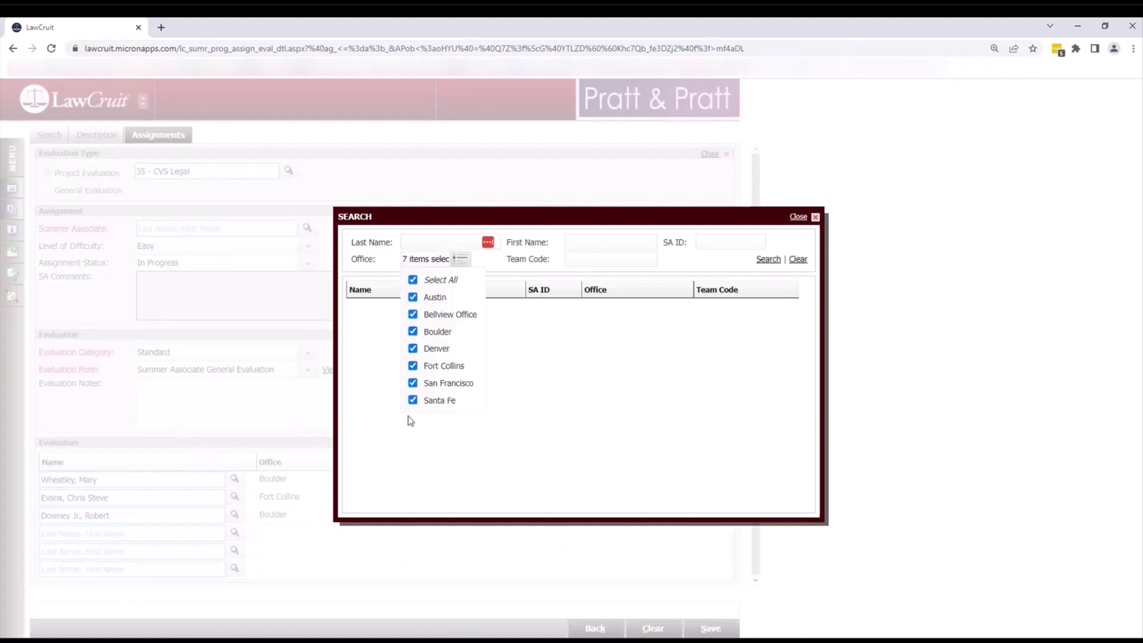
{"action": "left_click", "coordinate": [763, 262]}
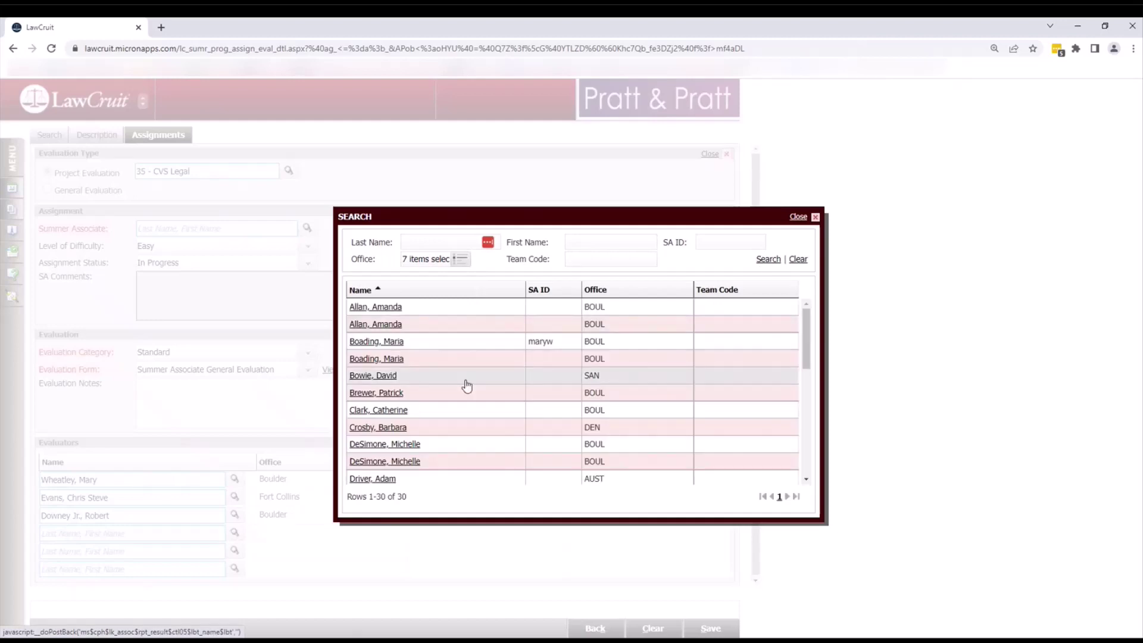
{"action": "left_click", "coordinate": [379, 411]}
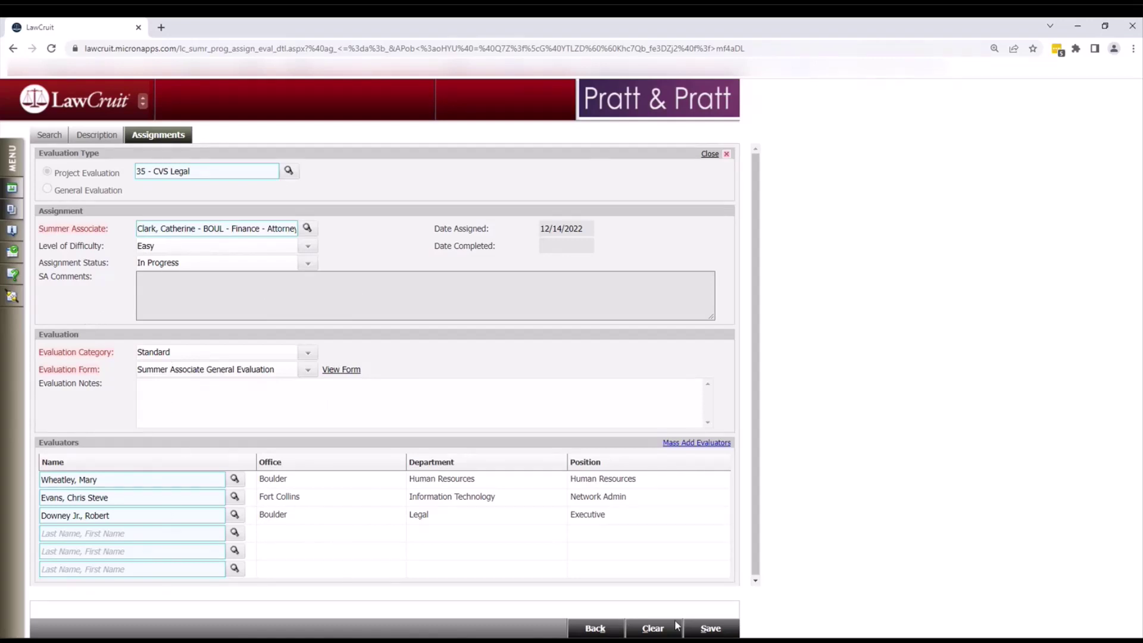
- Save the second associate's assignment and return to the Projects search page
{"action": "left_click", "coordinate": [694, 630]}
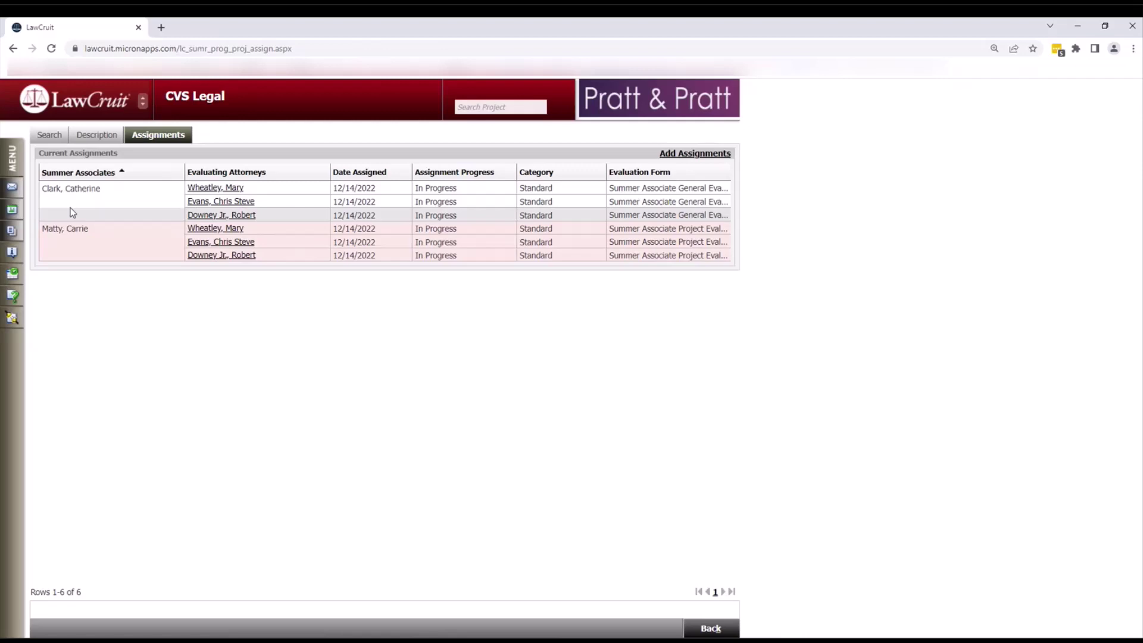
{"action": "left_click", "coordinate": [49, 135]}
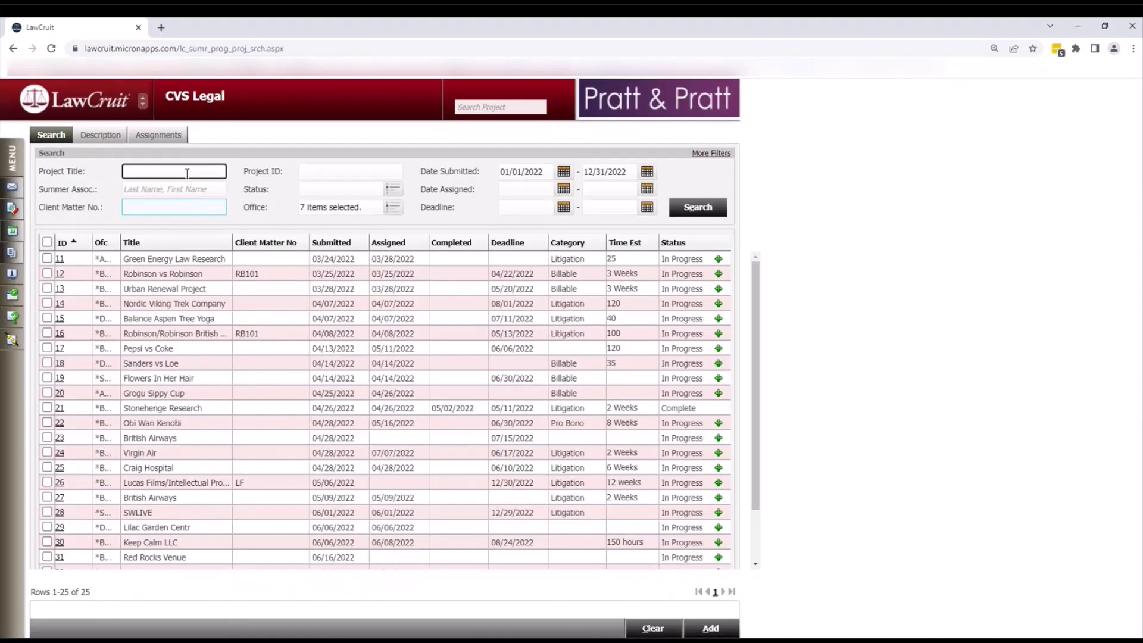
- Search project titles for 'CVS' and open a new assignment for project 35, CVS Legal
{"action": "type", "text": "CVS"}
{"action": "left_click", "coordinate": [697, 211]}
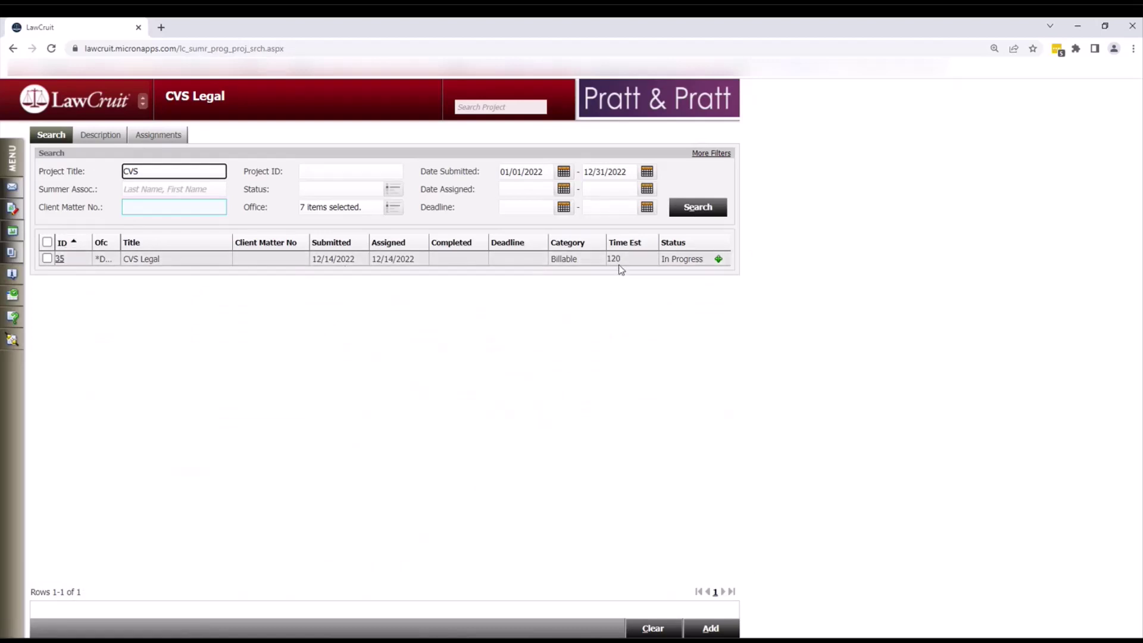
{"action": "mouse_move", "coordinate": [718, 261]}
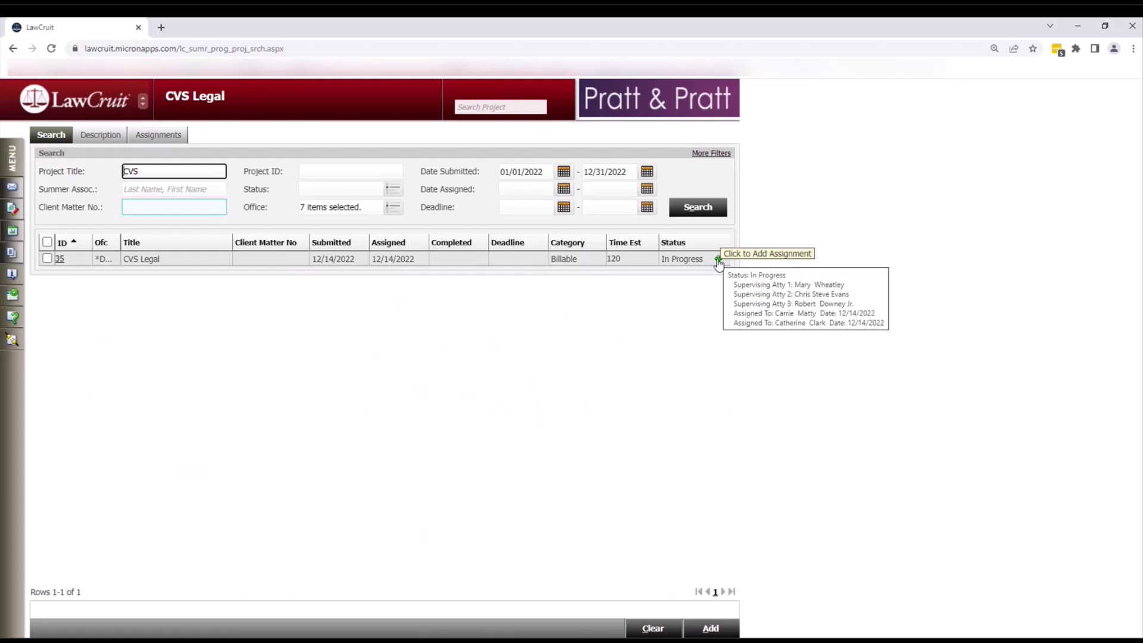
{"action": "left_click", "coordinate": [719, 261]}
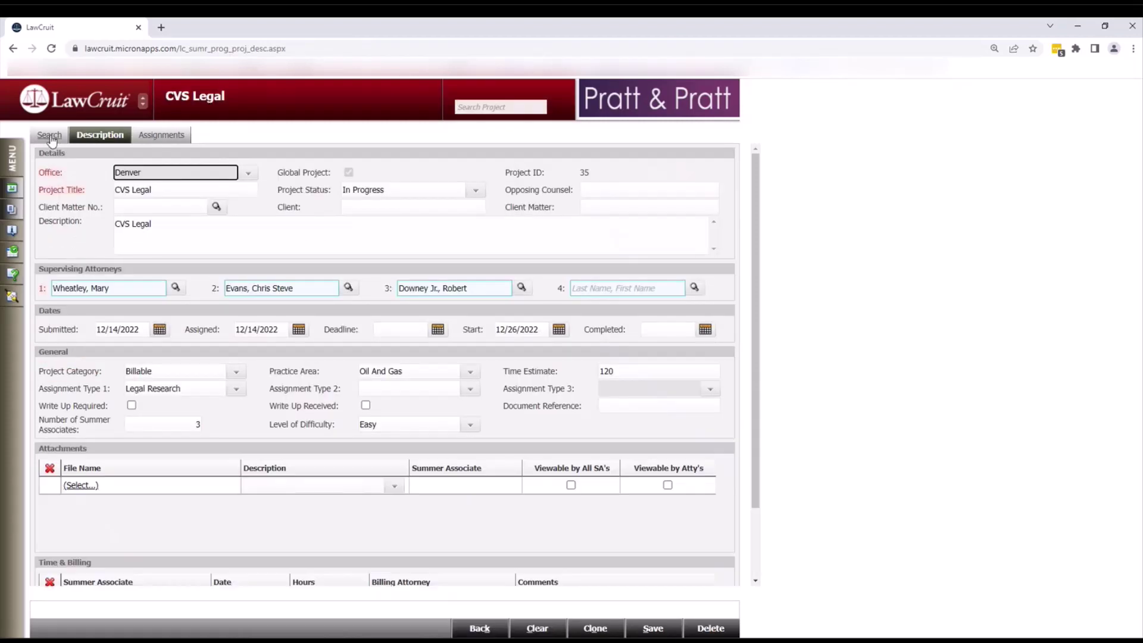
{"action": "left_click", "coordinate": [50, 136]}
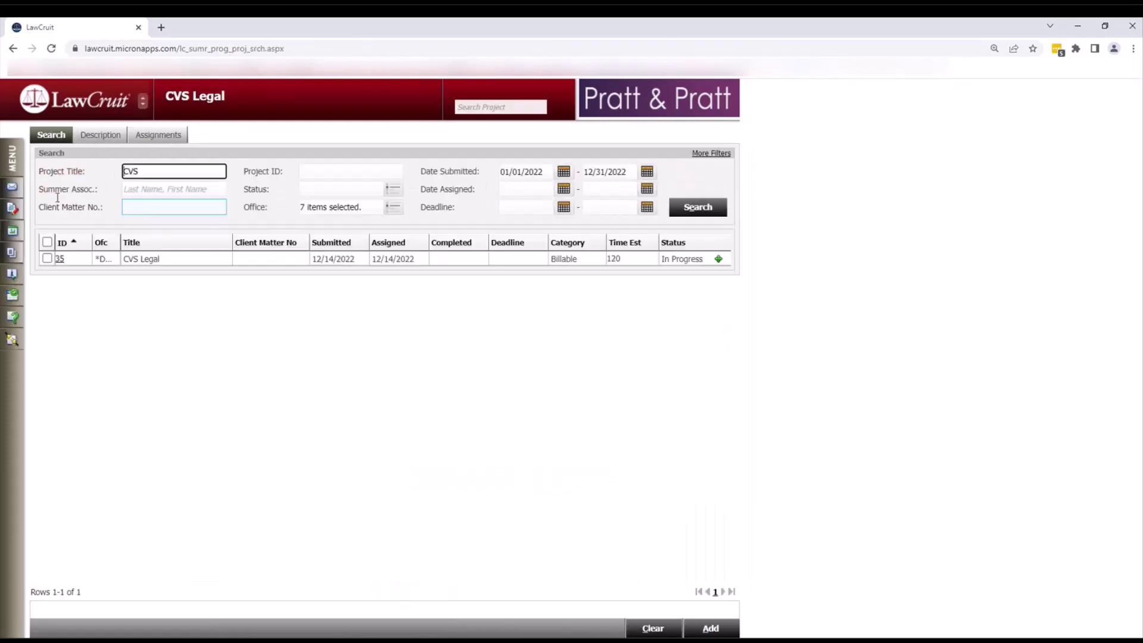
{"action": "left_click", "coordinate": [60, 261]}
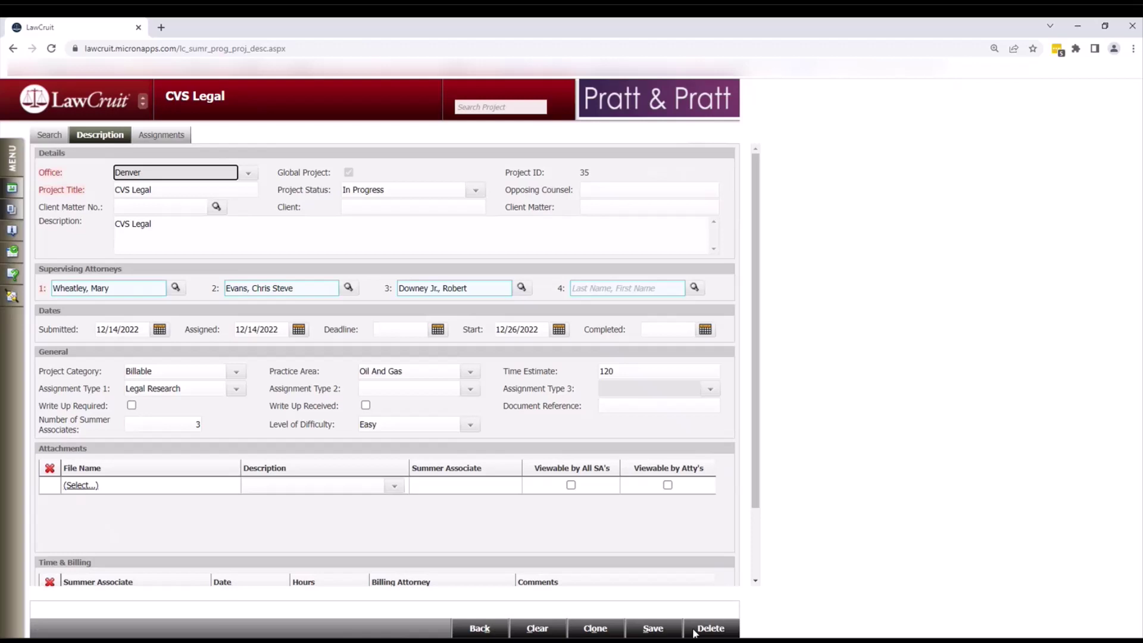
- Request deletion of project 35, CVS Legal, bringing up the delete confirmation
{"action": "left_click", "coordinate": [842, 306]}
{"action": "left_click", "coordinate": [703, 632]}
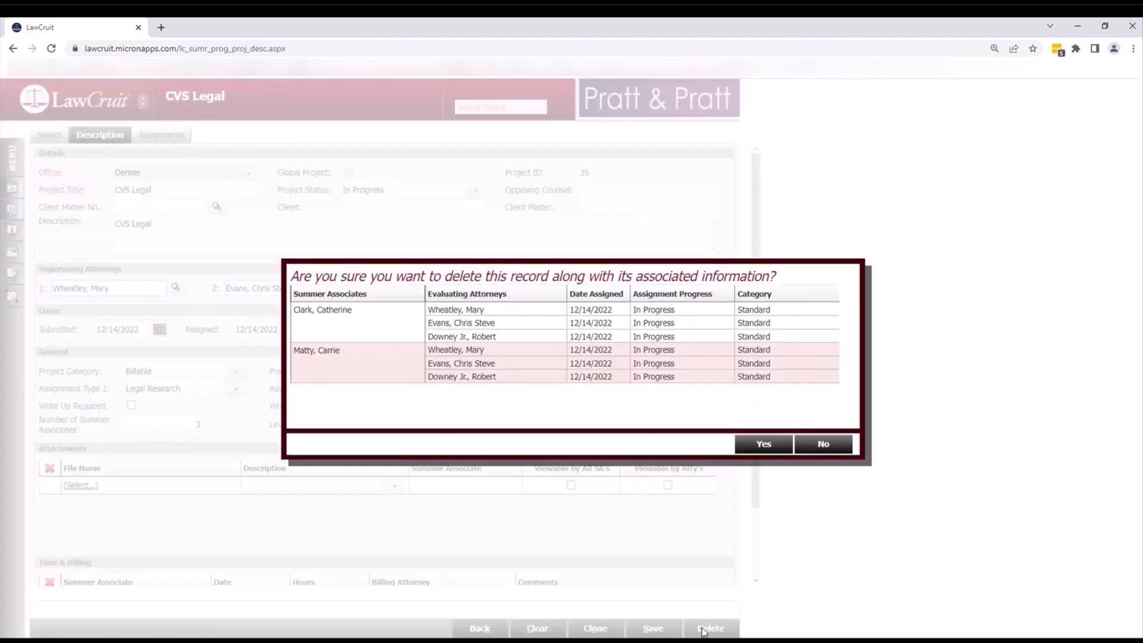